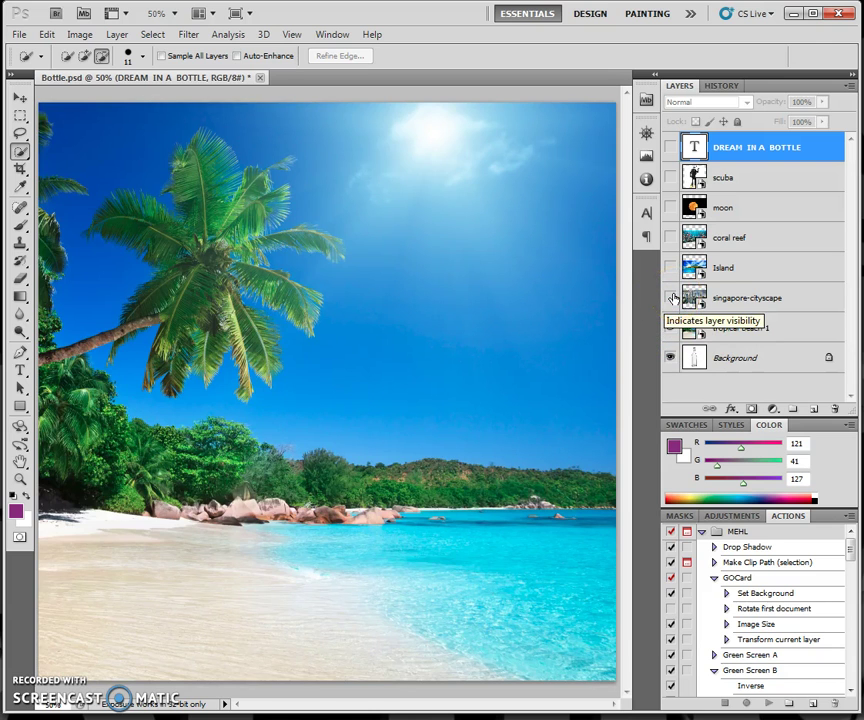
# Step: Show the singapore-cityscape, Island, coral reef, moon and scuba layers one after another to review their images
pyautogui.click(671, 298)
pyautogui.click(670, 268)
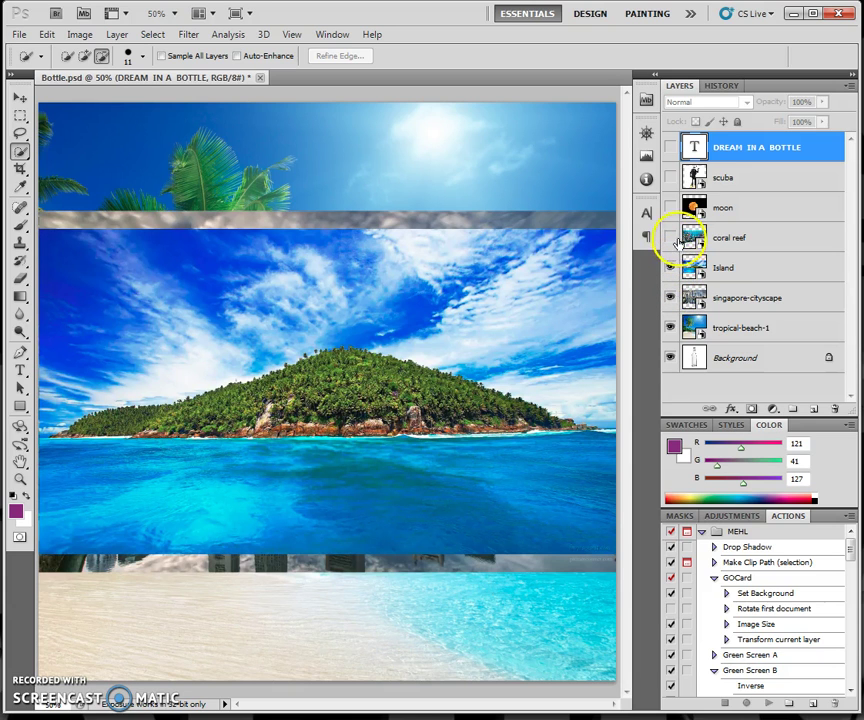
pyautogui.click(671, 238)
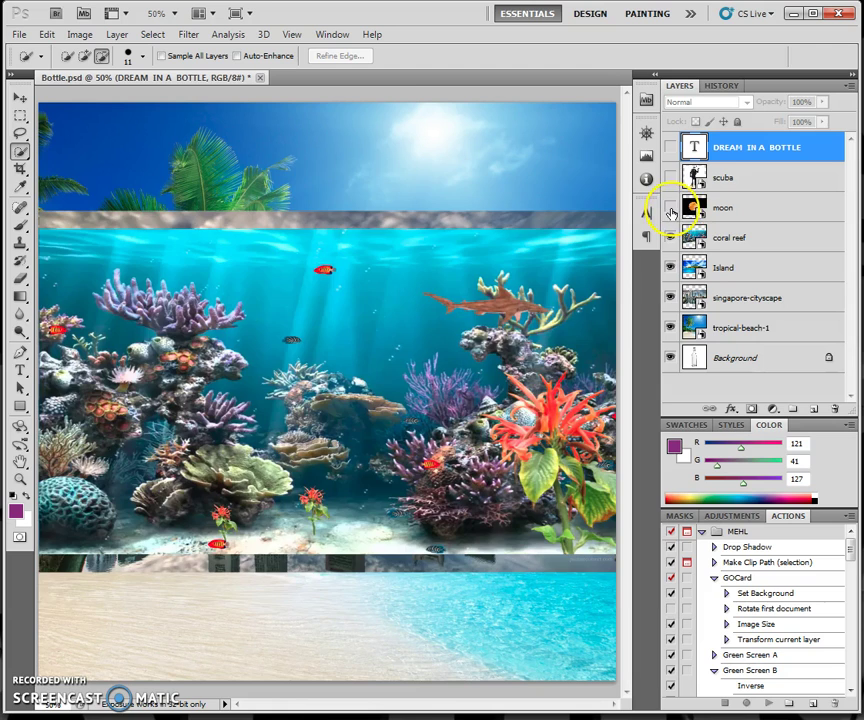
pyautogui.click(670, 208)
pyautogui.click(670, 178)
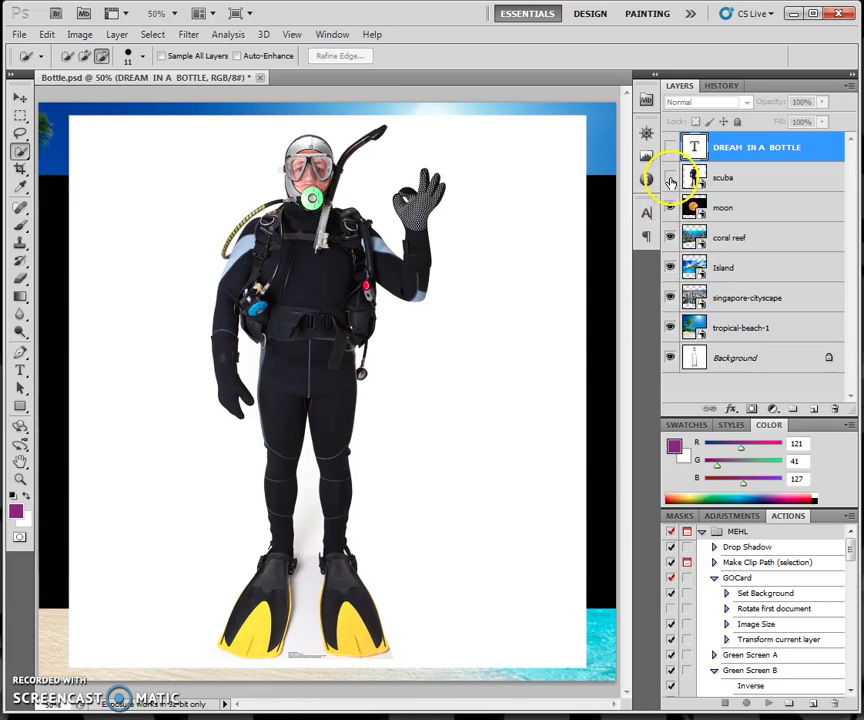
# Step: Hide every image layer from scuba down to tropical-beach-1, leaving only the bottle Background visible
pyautogui.click(670, 178)
pyautogui.click(670, 208)
pyautogui.click(670, 238)
pyautogui.click(670, 268)
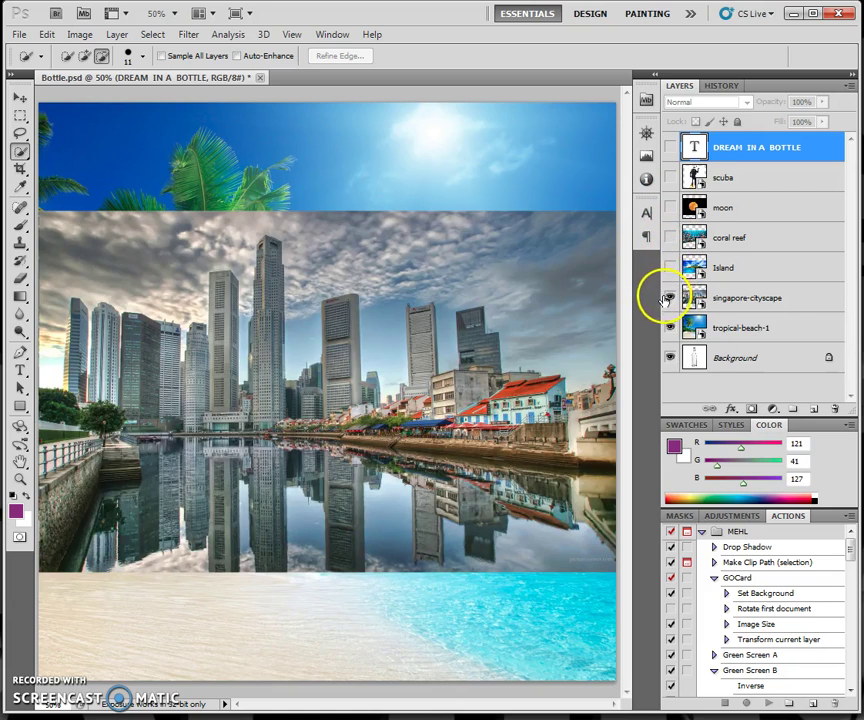
pyautogui.click(670, 298)
pyautogui.click(670, 328)
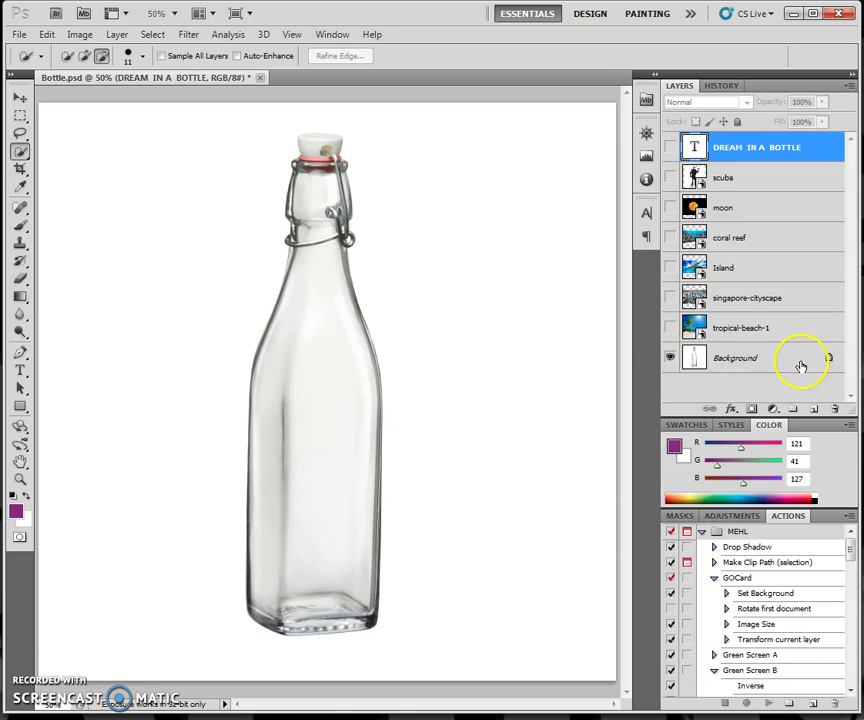
# Step: Convert the locked Background into a regular layer named Layer 0
pyautogui.doubleClick(744, 362)
pyautogui.click(772, 458)
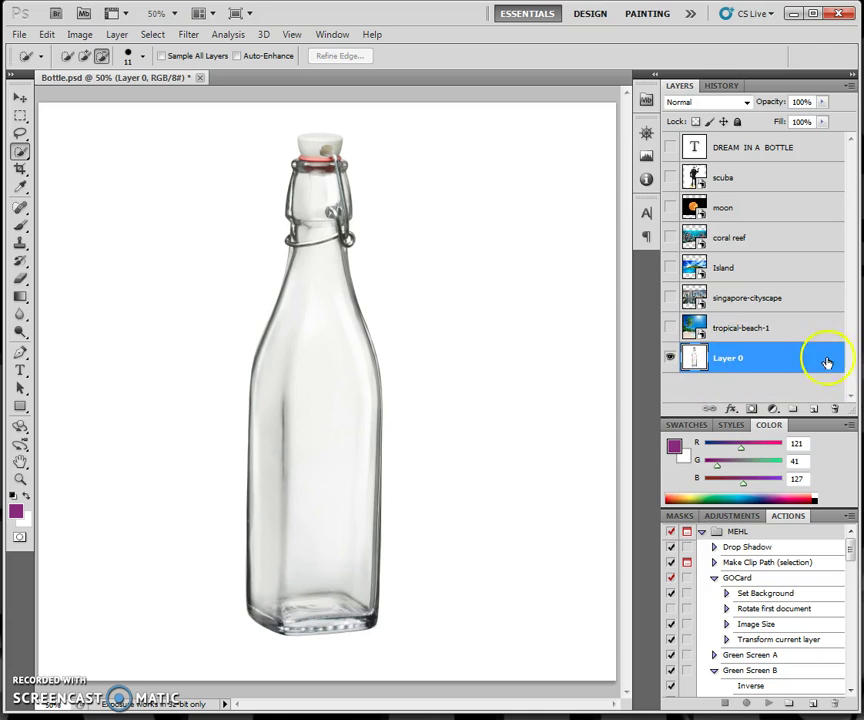
# Step: Select the white area around the bottle with the Magic Wand and subtract the bottle's cap with Quick Selection
pyautogui.click(20, 151)
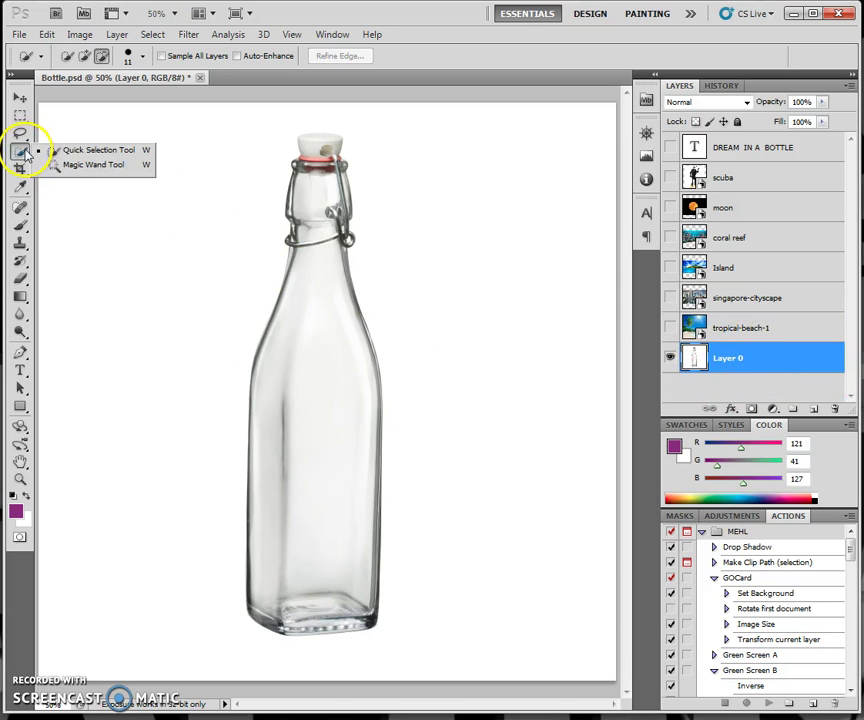
pyautogui.click(76, 166)
pyautogui.click(175, 239)
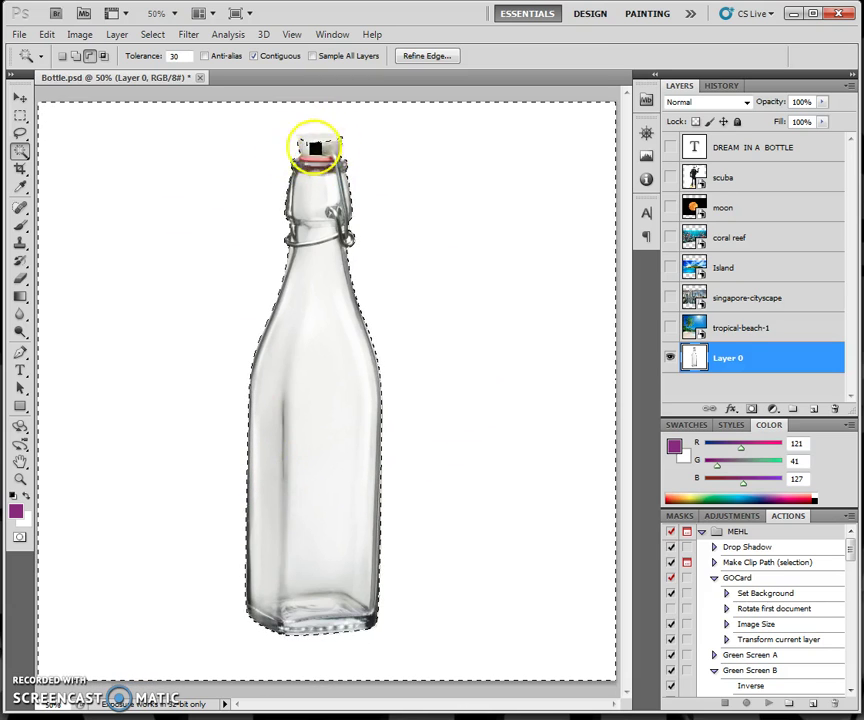
pyautogui.click(20, 151)
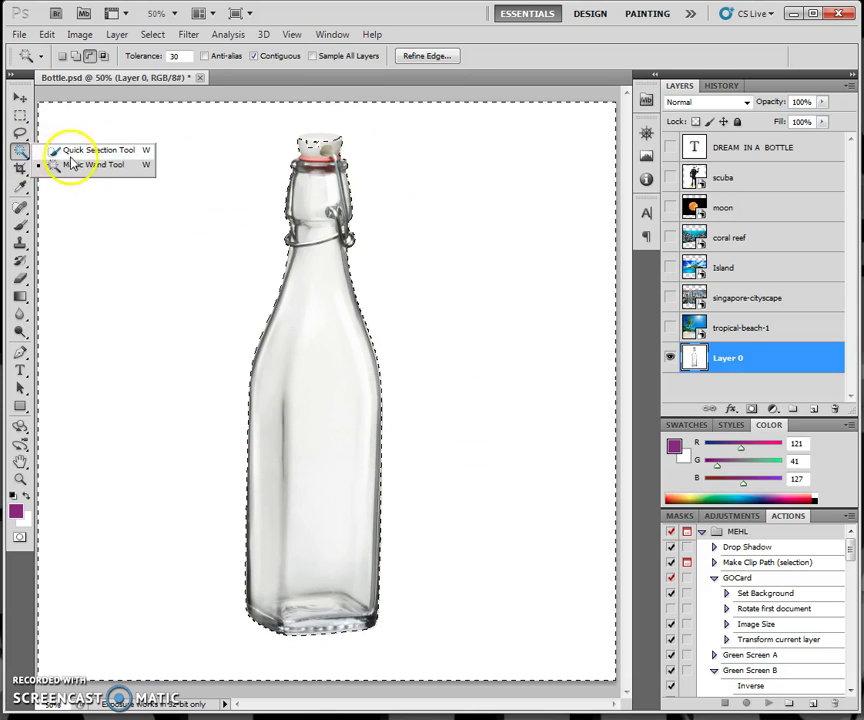
pyautogui.click(95, 150)
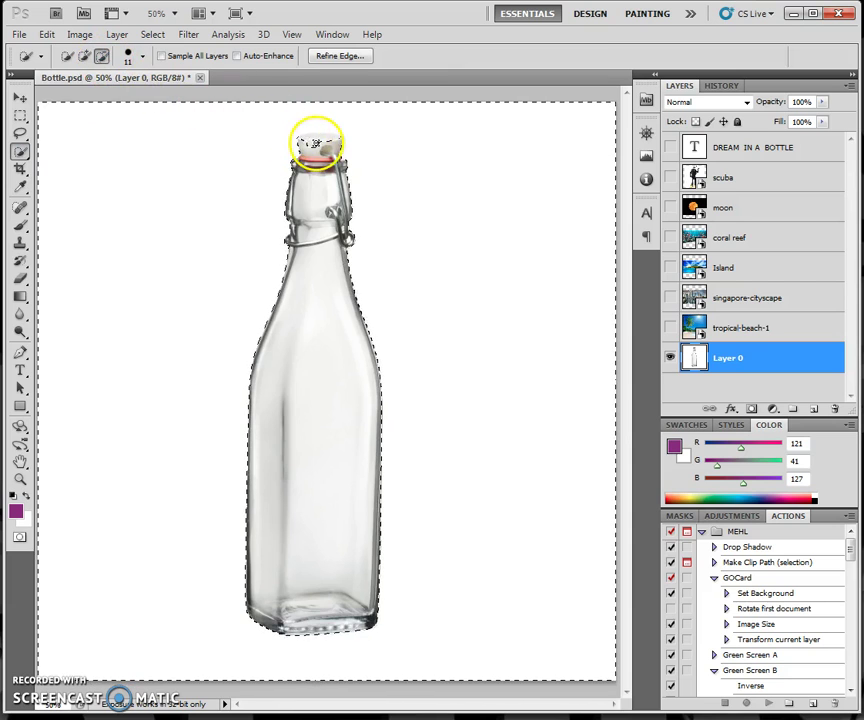
pyautogui.moveTo(313, 140); pyautogui.dragTo(319, 149)
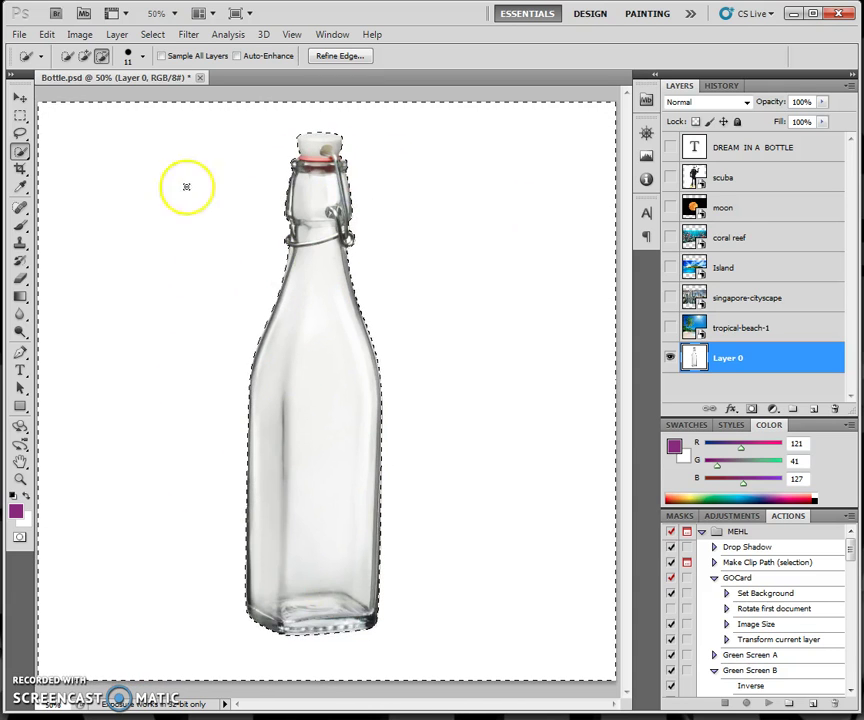
# Step: Invert the selection to the bottle and add a layer mask from it to Layer 0
pyautogui.click(150, 34)
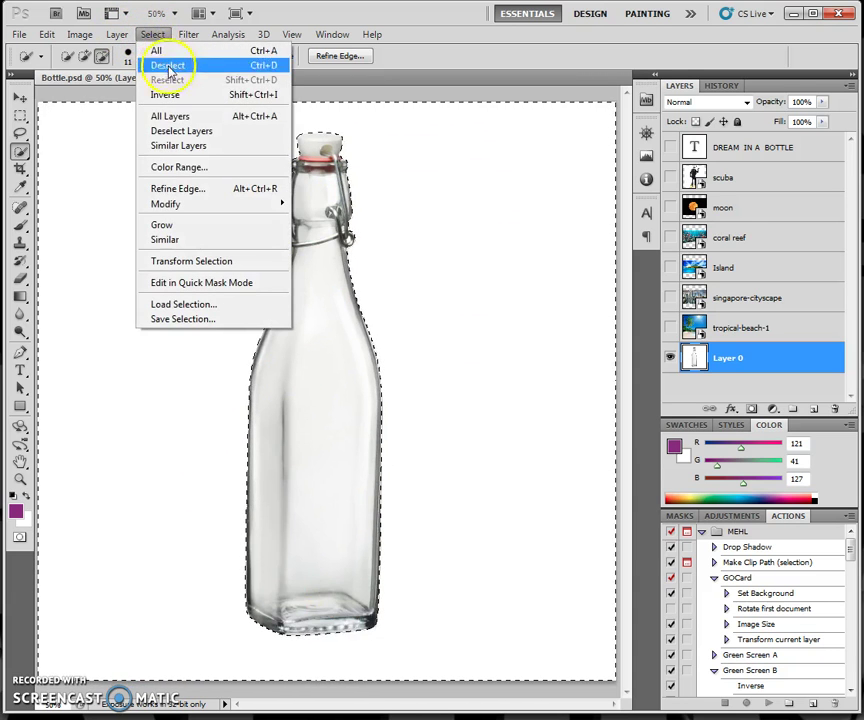
pyautogui.click(172, 94)
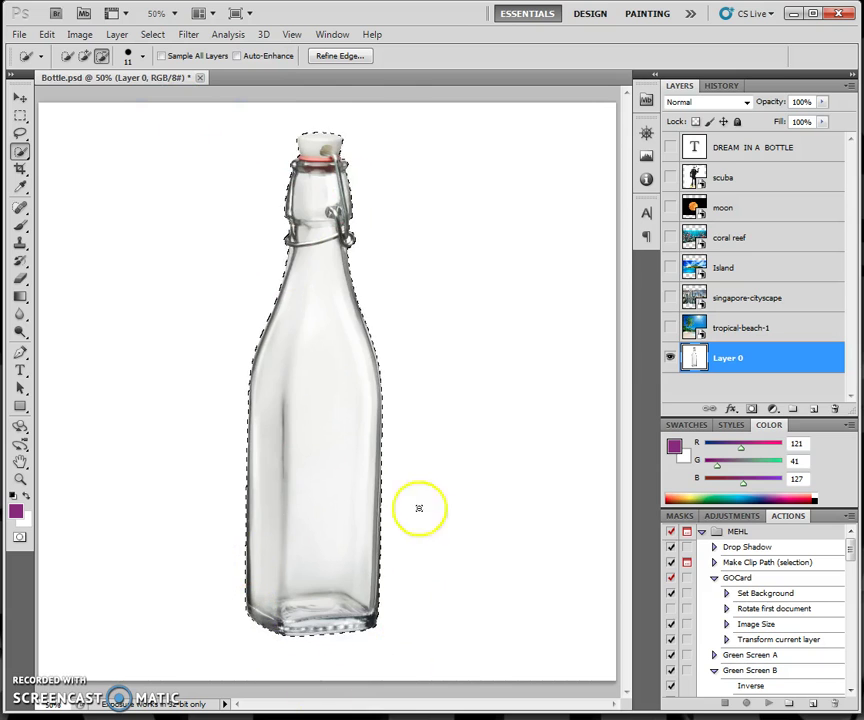
pyautogui.click(752, 409)
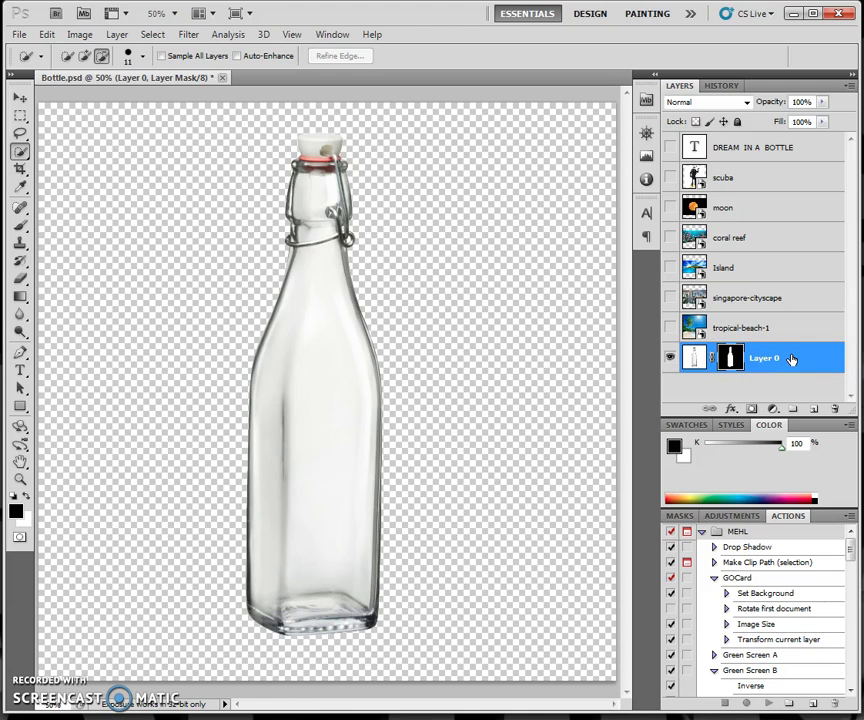
# Step: Duplicate the masked bottle layer, place the copy between the DREAM IN A BOTTLE and scuba layers, and set its blend mode to Multiply
pyautogui.moveTo(790, 360); pyautogui.dragTo(813, 409)
pyautogui.moveTo(780, 362); pyautogui.dragTo(768, 175)
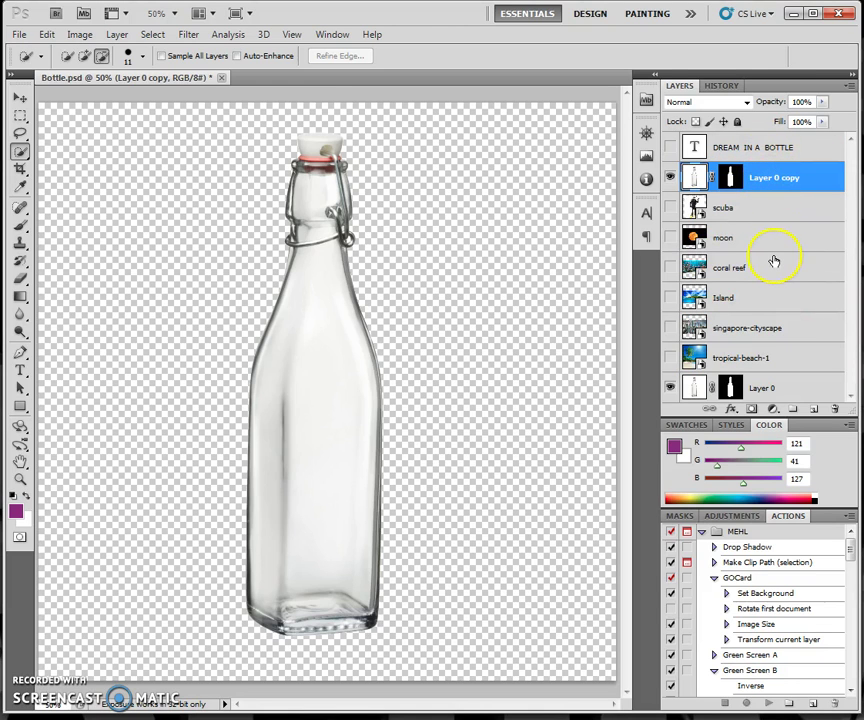
pyautogui.click(745, 102)
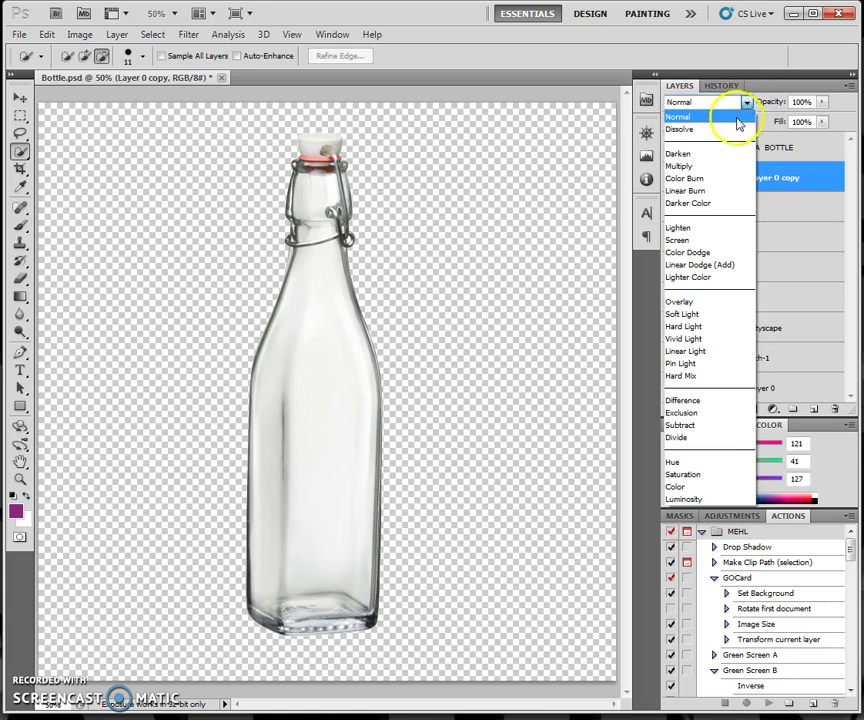
pyautogui.click(720, 166)
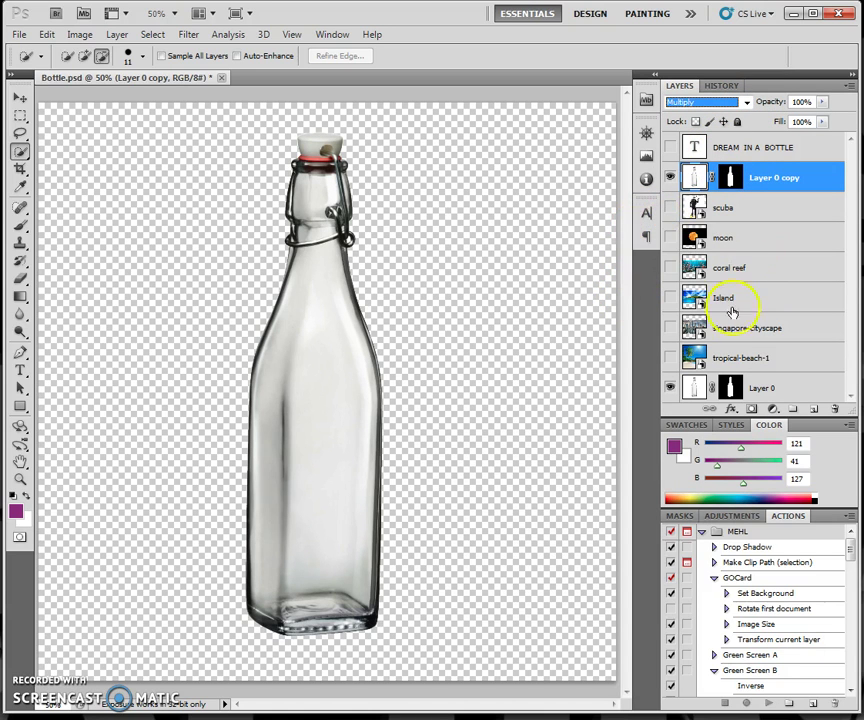
# Step: Show the tropical-beach-1 layer and create a new empty layer directly above it
pyautogui.click(670, 357)
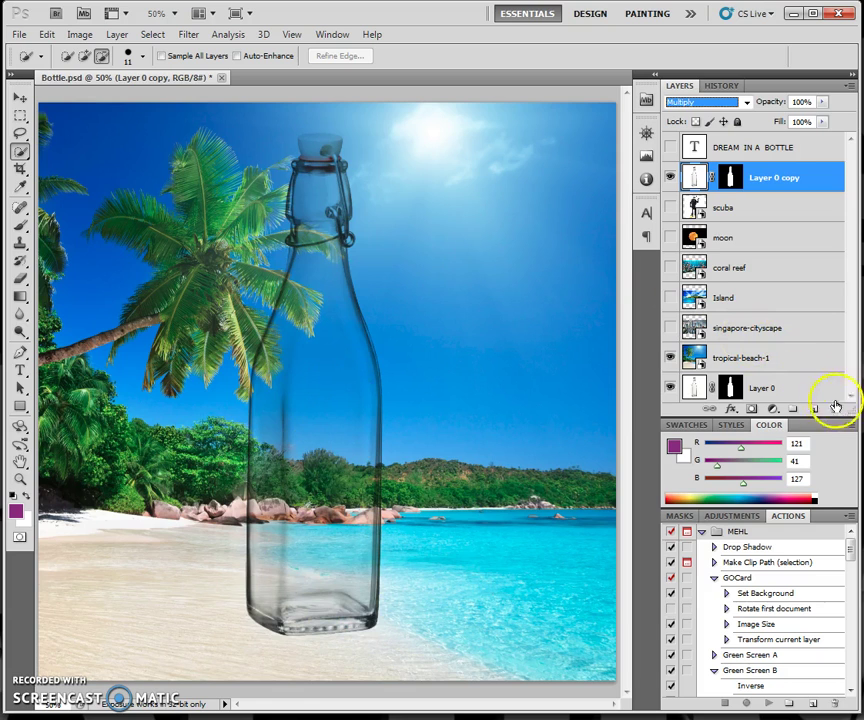
pyautogui.click(760, 366)
pyautogui.click(813, 411)
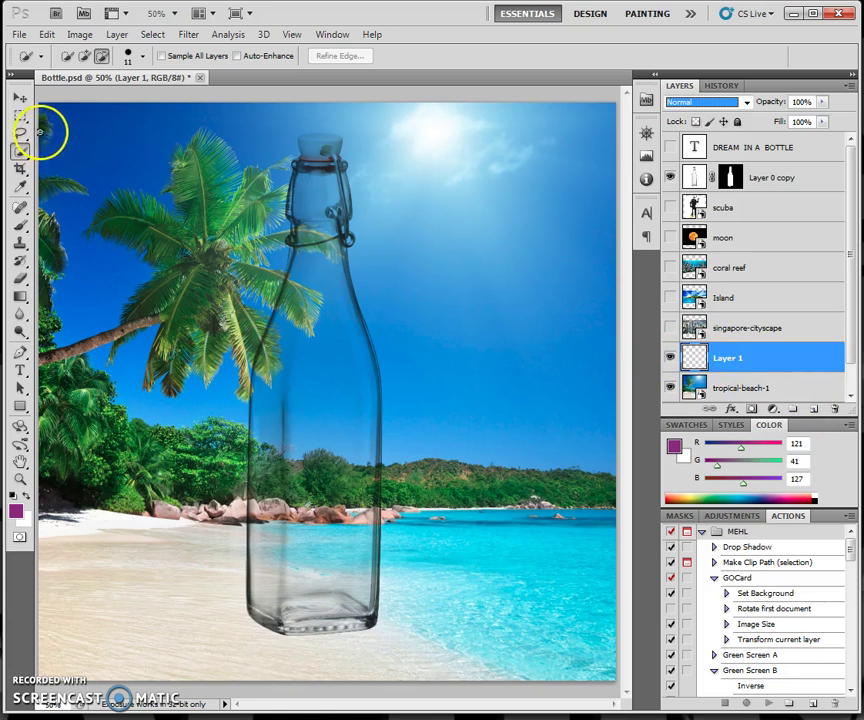
# Step: Make a rectangular selection down the bottle's neck and body, and add a wider rectangle covering the inside of the body
pyautogui.click(20, 116)
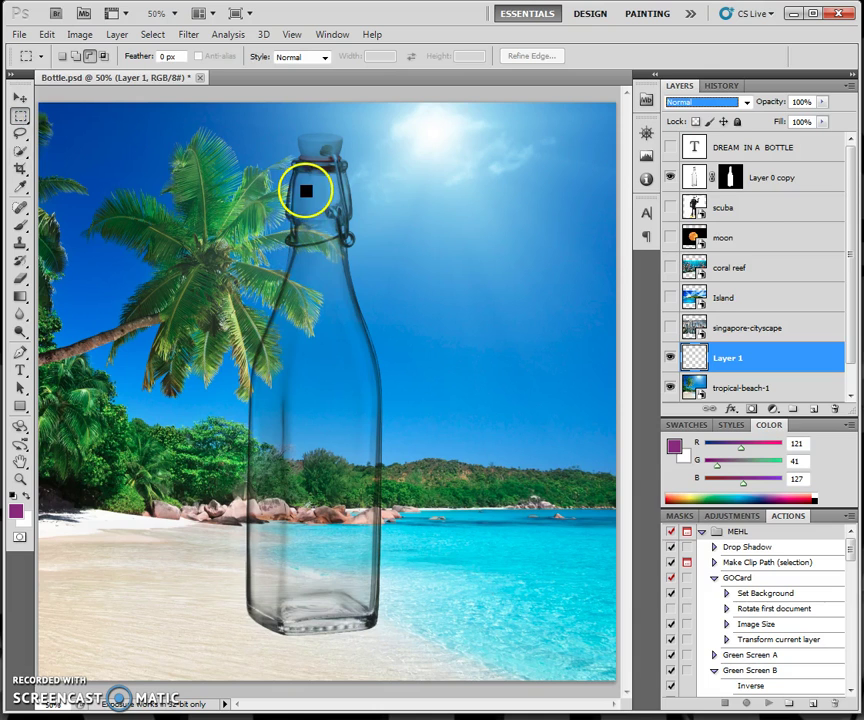
pyautogui.moveTo(323, 330); pyautogui.dragTo(333, 606)
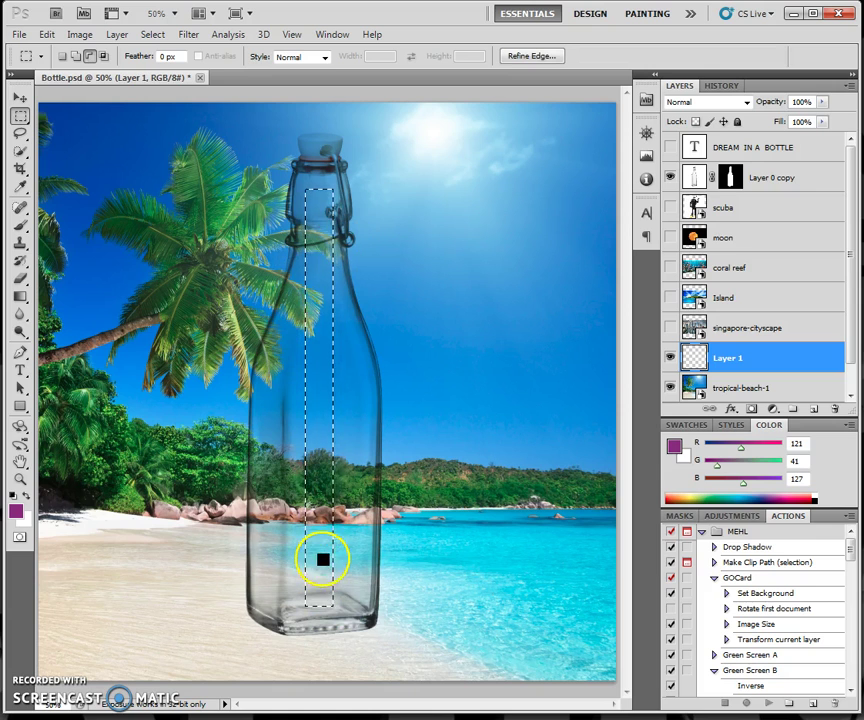
pyautogui.click(77, 57)
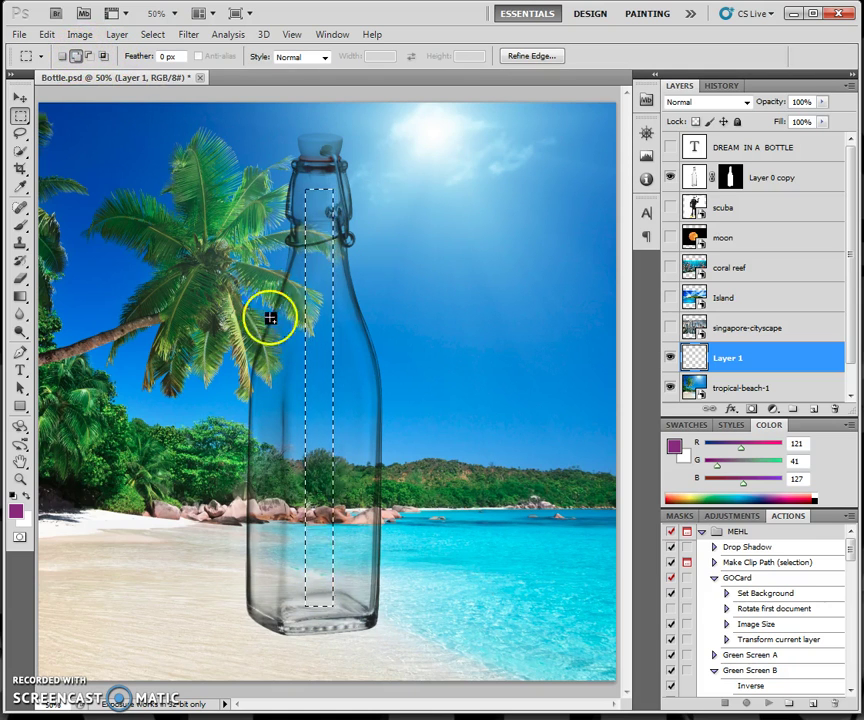
pyautogui.moveTo(279, 348); pyautogui.dragTo(357, 610)
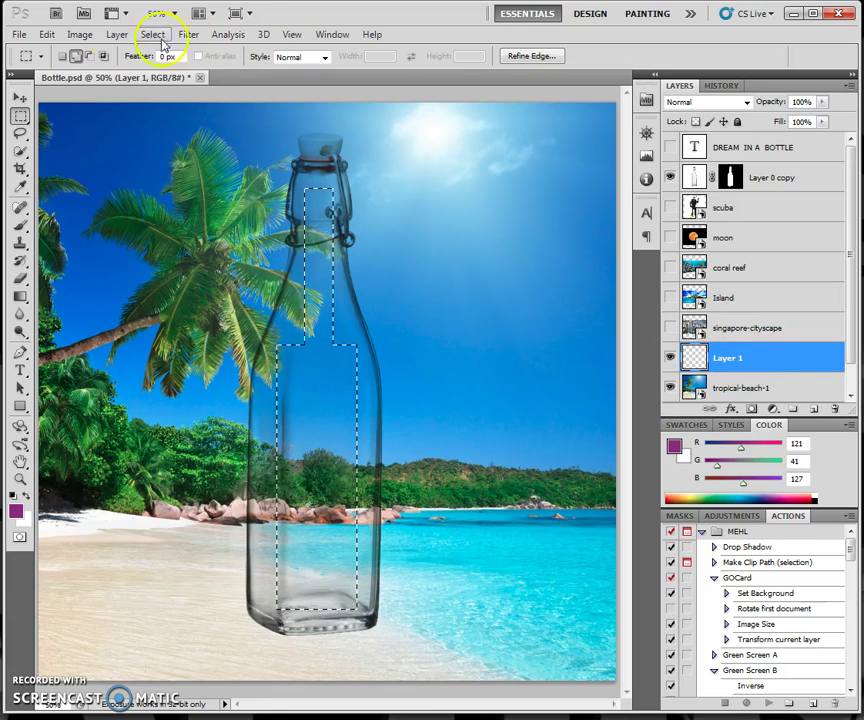
# Step: Fill the combined selection inside the bottle with white on the new layer and deselect
pyautogui.click(45, 35)
pyautogui.click(90, 250)
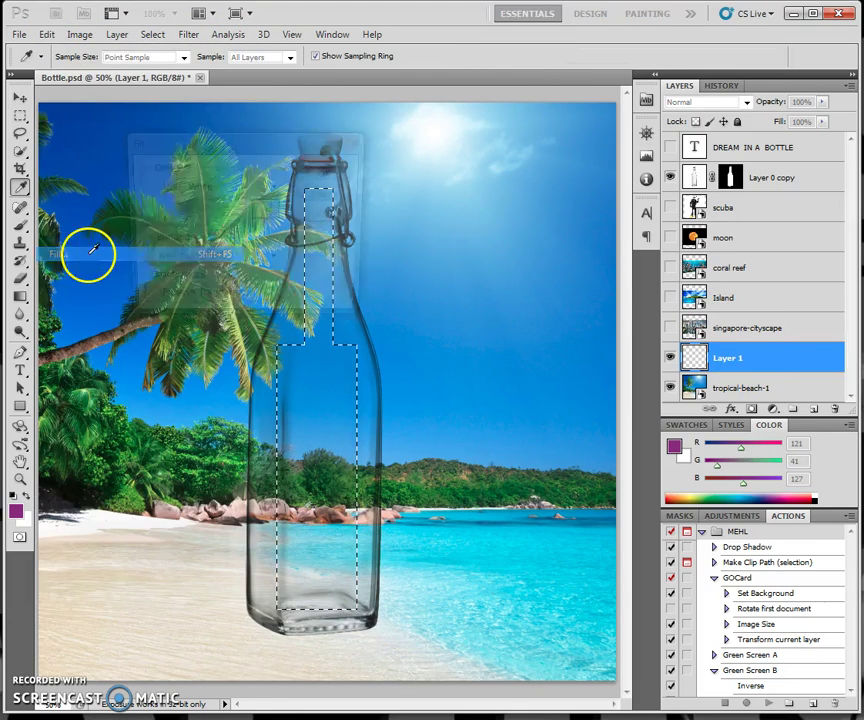
pyautogui.click(330, 176)
pyautogui.press('m')
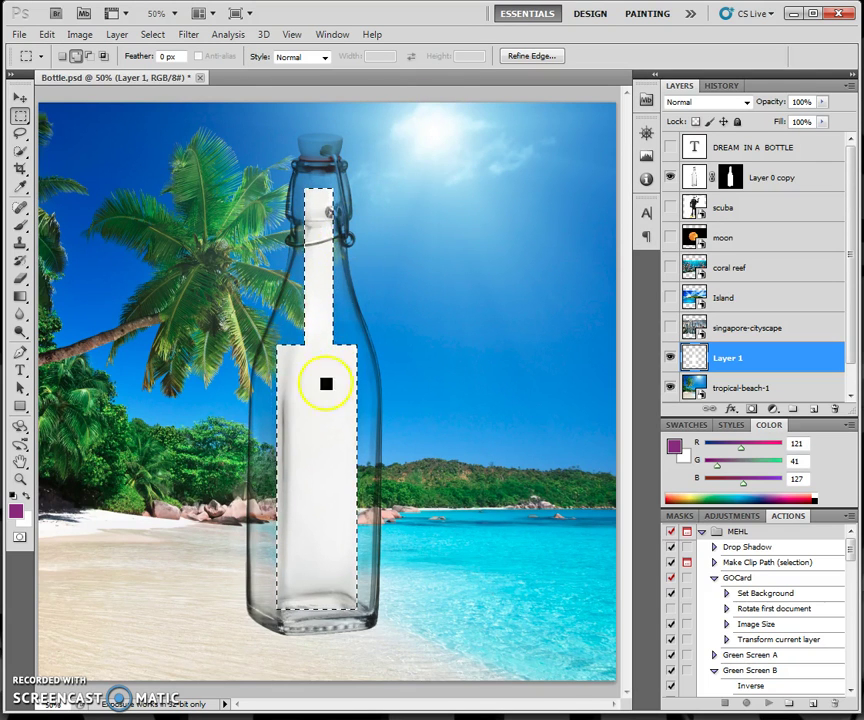
pyautogui.click(160, 35)
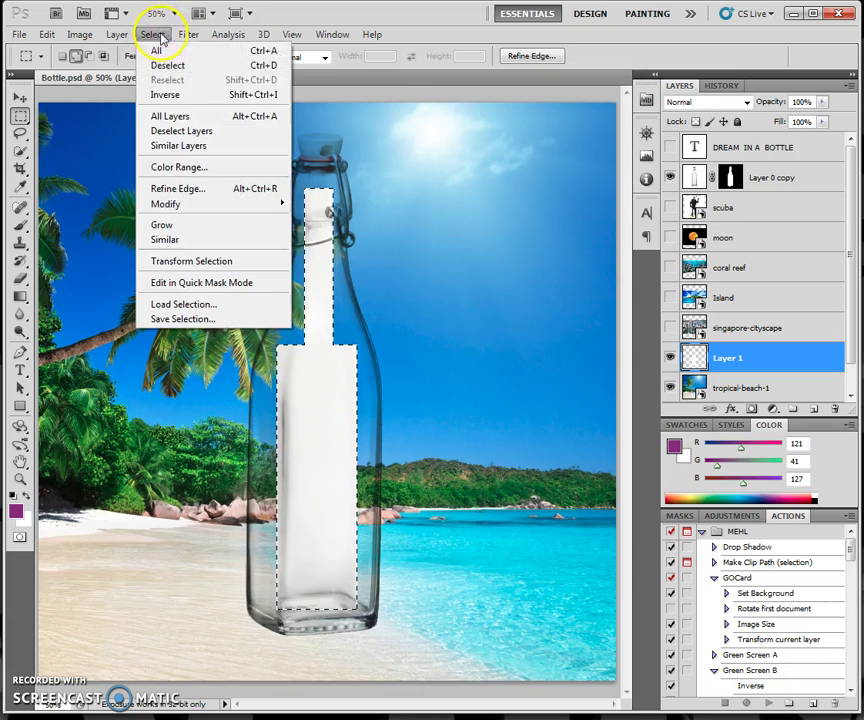
pyautogui.click(168, 64)
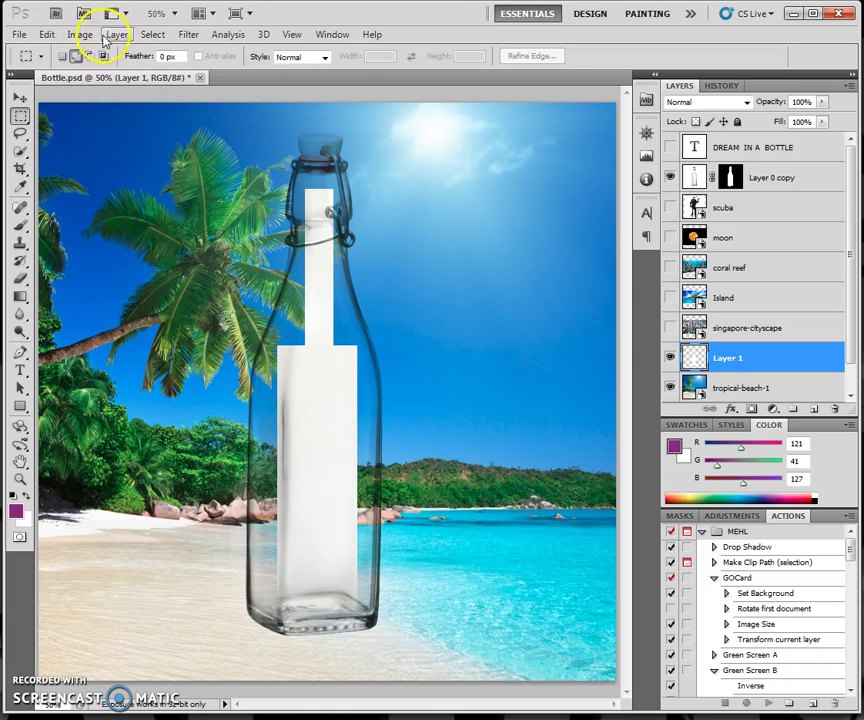
# Step: Apply a Gaussian Blur with a radius of 84.3 pixels to the white shape
pyautogui.click(188, 34)
pyautogui.moveTo(220, 177)
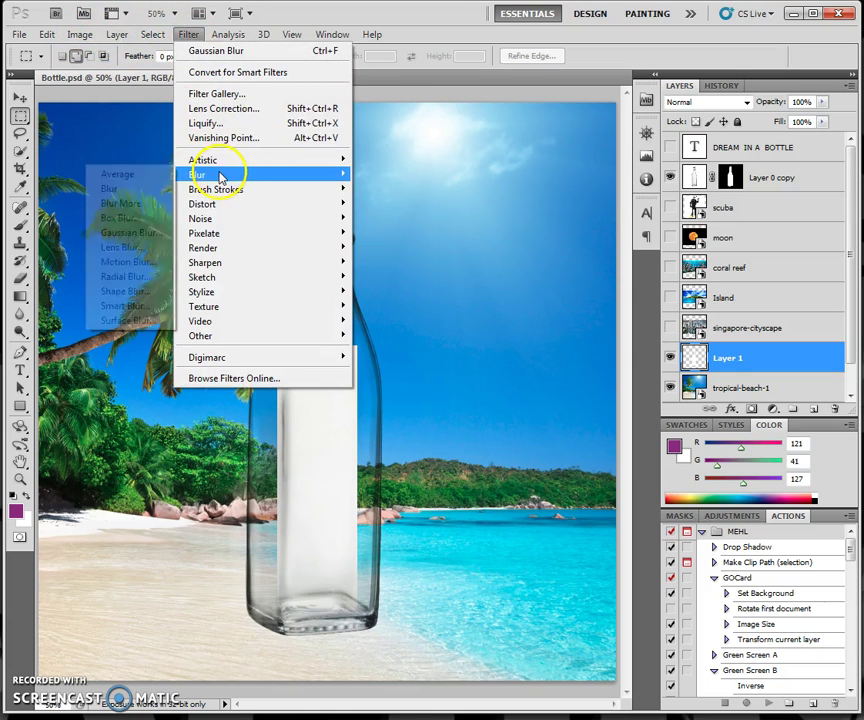
pyautogui.click(132, 233)
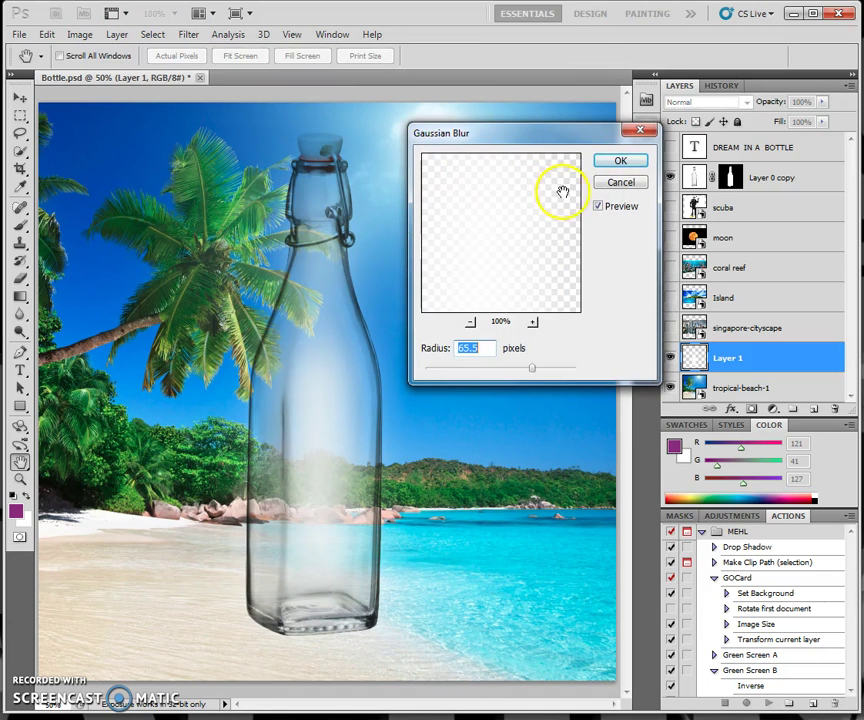
pyautogui.moveTo(531, 370); pyautogui.dragTo(552, 372)
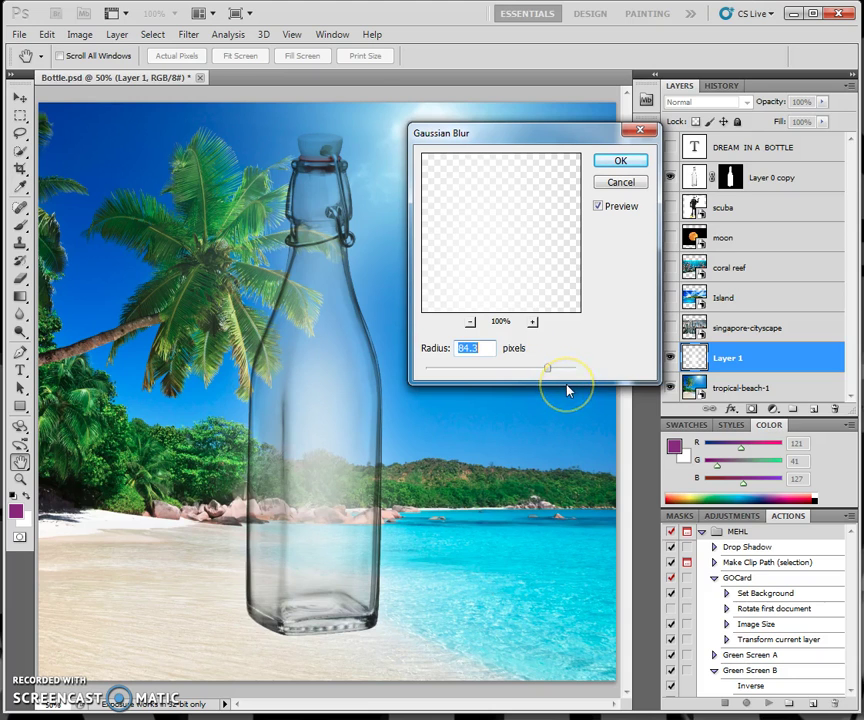
pyautogui.click(621, 161)
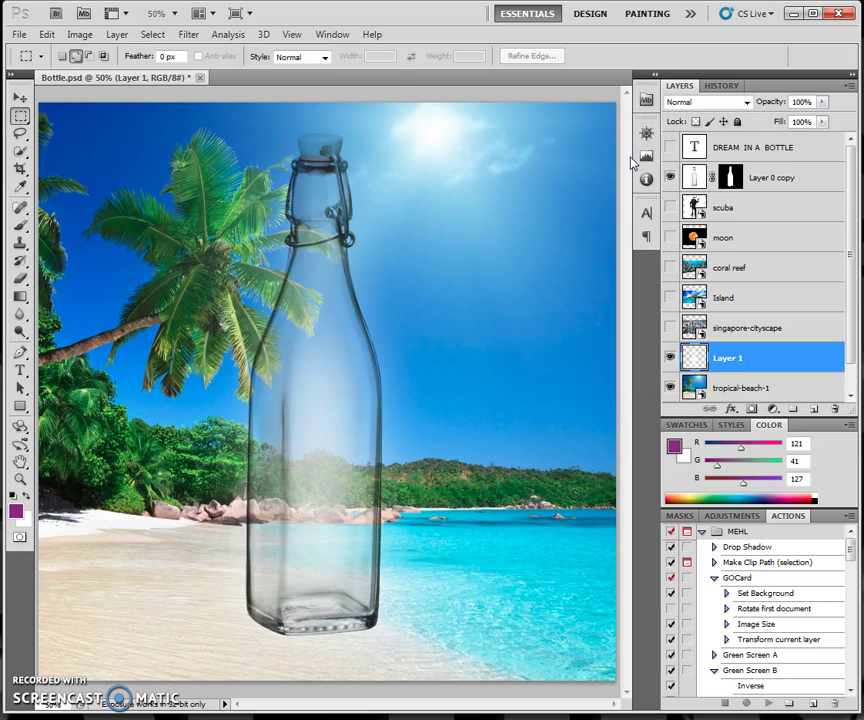
# Step: Compare the bottle with and without the blurred white layer, and leave that layer hidden
pyautogui.click(670, 358)
pyautogui.click(670, 358)
pyautogui.click(670, 358)
pyautogui.click(670, 358)
pyautogui.click(670, 358)
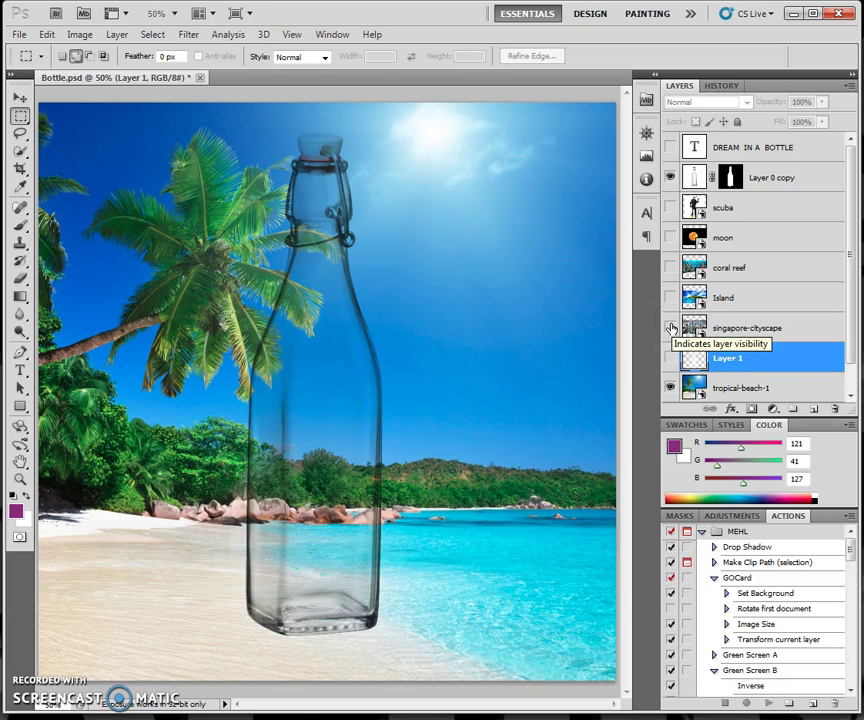
# Step: Show the singapore-cityscape layer and move its image up and to the right behind the bottle
pyautogui.click(671, 328)
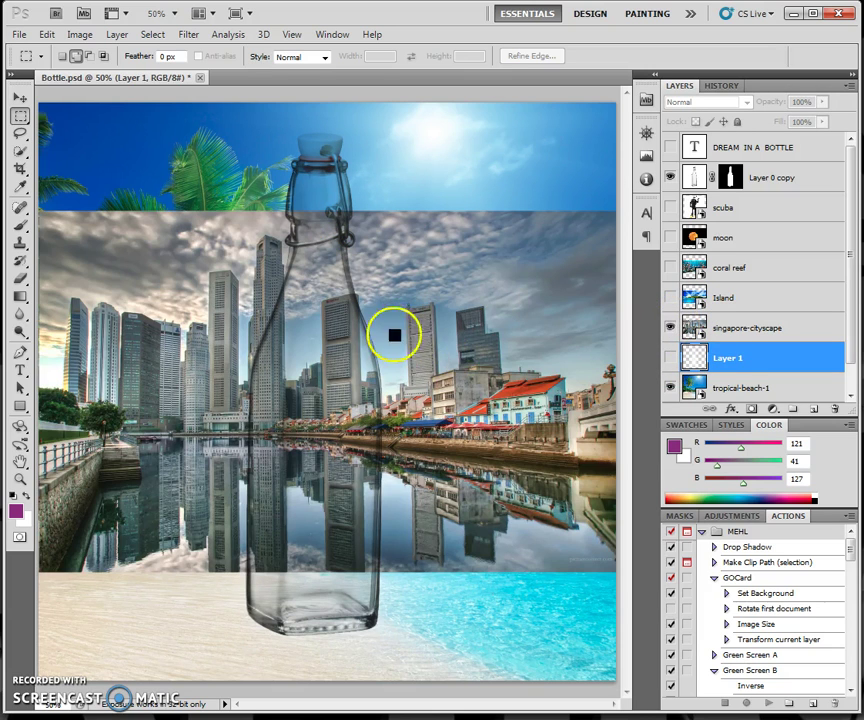
pyautogui.click(20, 97)
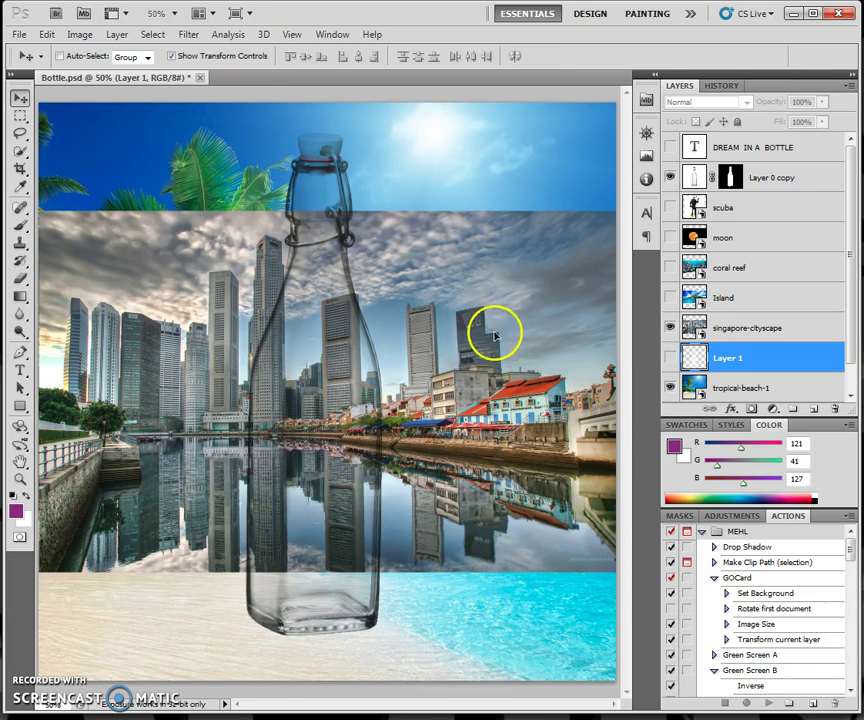
pyautogui.click(735, 330)
pyautogui.moveTo(399, 336); pyautogui.dragTo(447, 303)
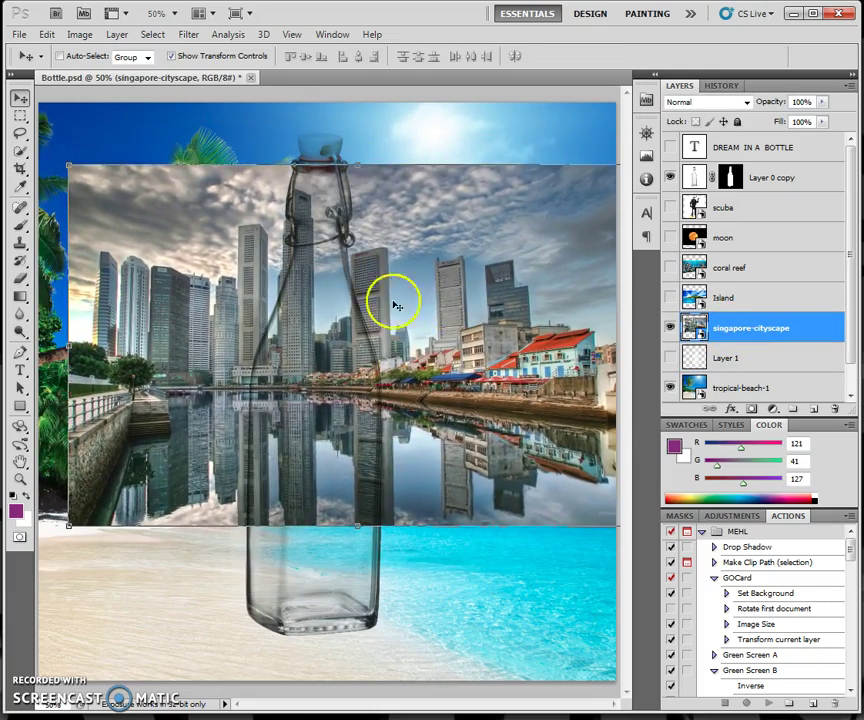
# Step: Scale the singapore-cityscape image down to 66.27% and place it behind the bottle's neck and upper body
pyautogui.moveTo(70, 168); pyautogui.dragTo(203, 250)
pyautogui.moveTo(441, 325); pyautogui.dragTo(371, 252)
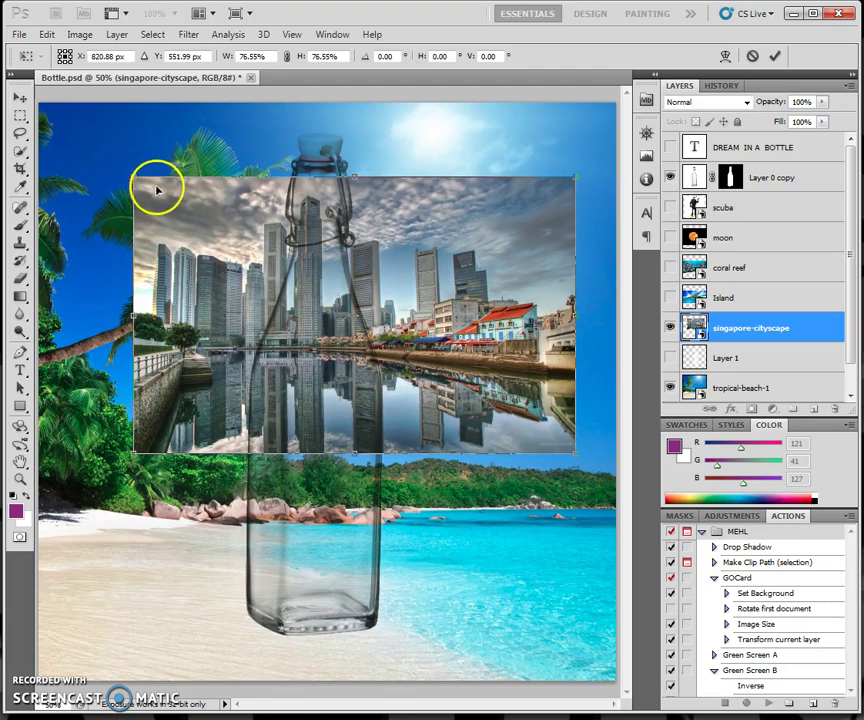
pyautogui.moveTo(134, 178); pyautogui.dragTo(206, 222)
pyautogui.moveTo(432, 293); pyautogui.dragTo(407, 260)
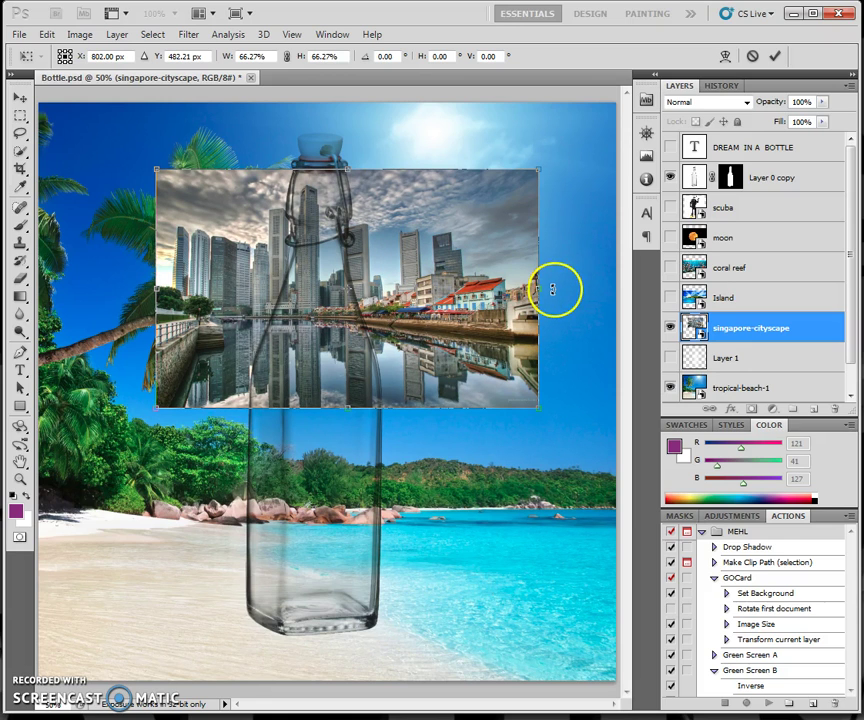
pyautogui.press('Return')
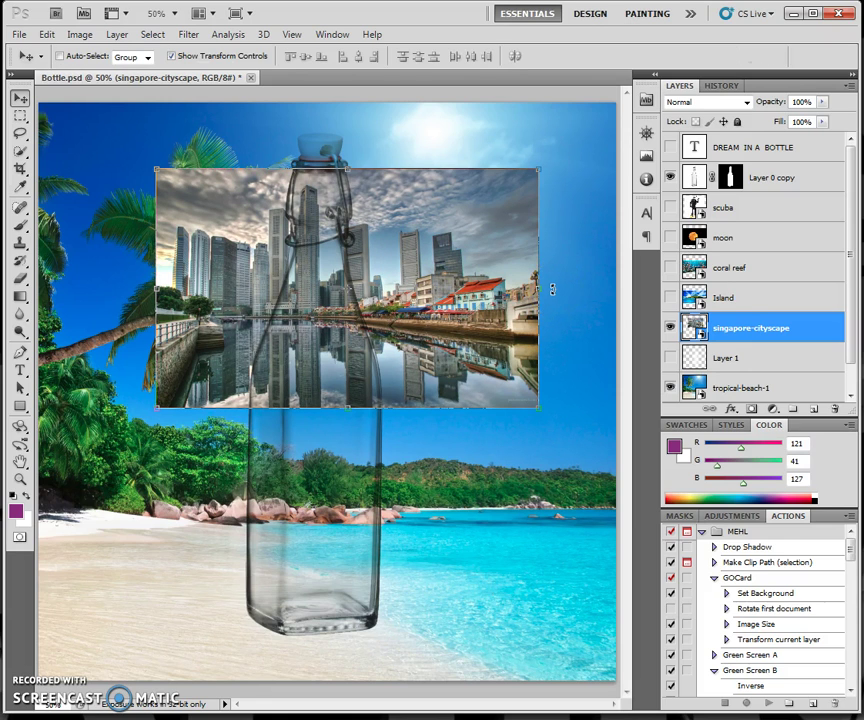
# Step: Show the Island layer and move its image up so the island crosses the middle of the bottle
pyautogui.click(669, 298)
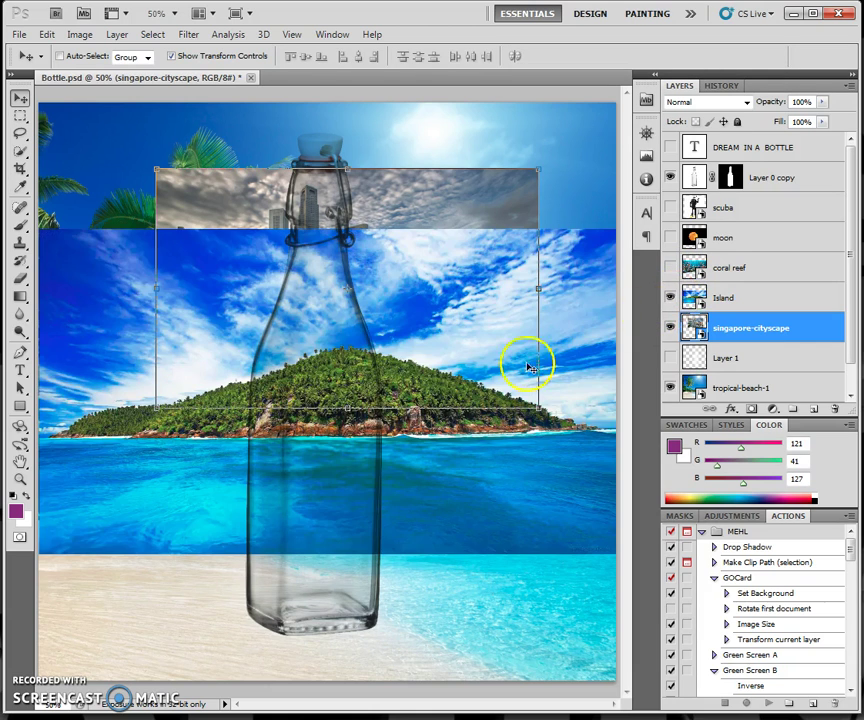
pyautogui.moveTo(453, 400); pyautogui.dragTo(410, 362)
pyautogui.click(749, 297)
pyautogui.moveTo(420, 362); pyautogui.dragTo(405, 359)
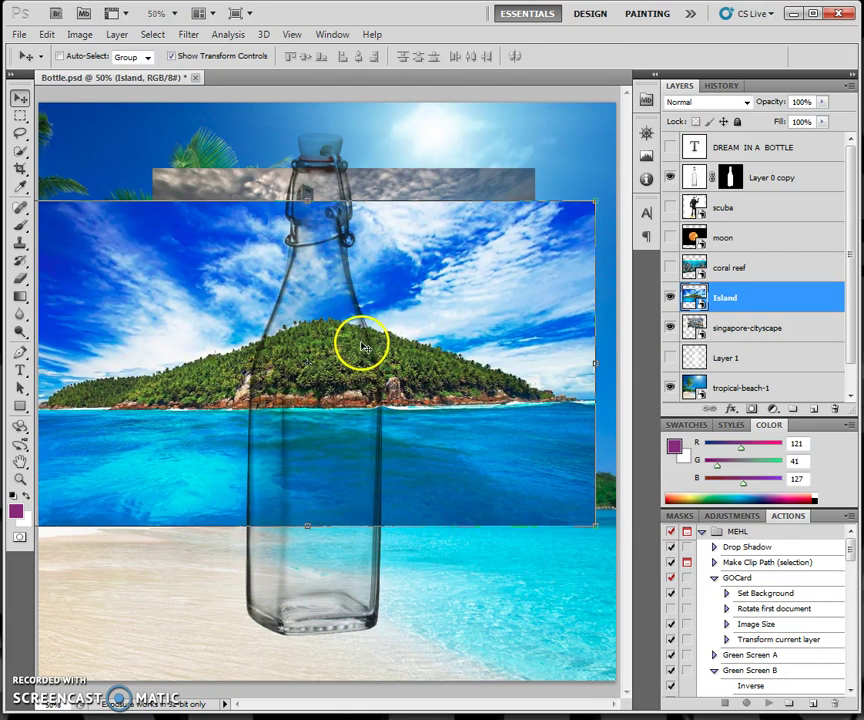
pyautogui.moveTo(453, 353); pyautogui.dragTo(473, 353)
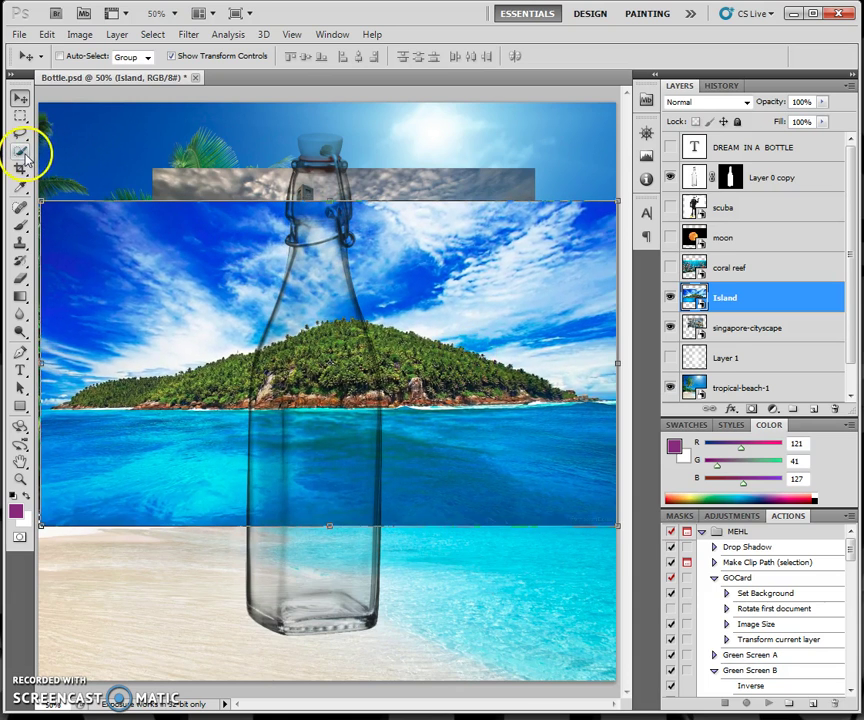
# Step: Mask out the Island layer's sky using an inverted Quick Selection, and shift the masked island slightly up and to the left
pyautogui.click(21, 151)
pyautogui.moveTo(166, 315)
pyautogui.mouseDown()
pyautogui.moveTo(253, 283)
pyautogui.moveTo(355, 272)
pyautogui.moveTo(453, 283)
pyautogui.moveTo(563, 365)
pyautogui.mouseUp()
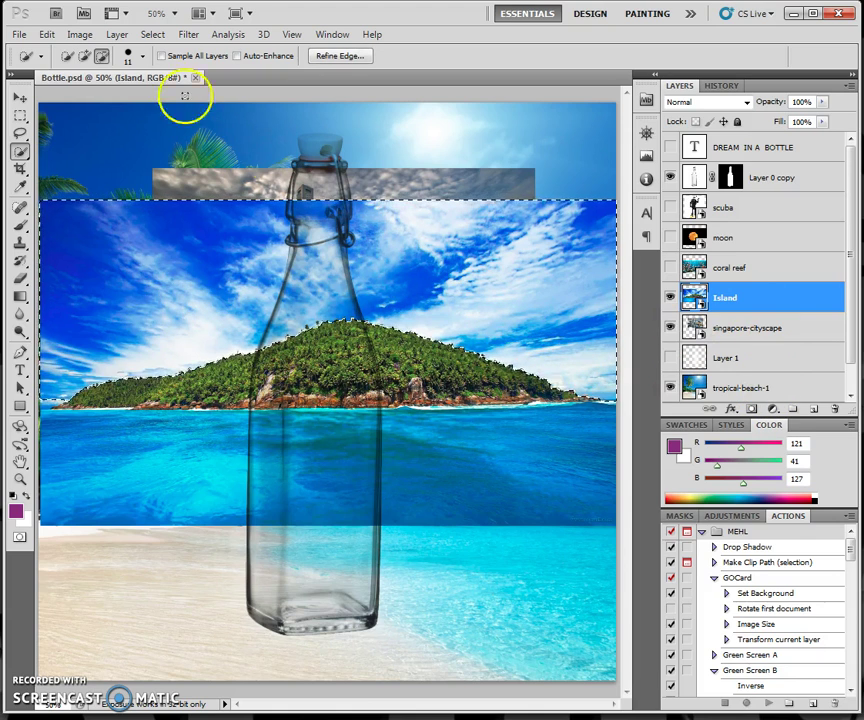
pyautogui.click(153, 34)
pyautogui.click(168, 93)
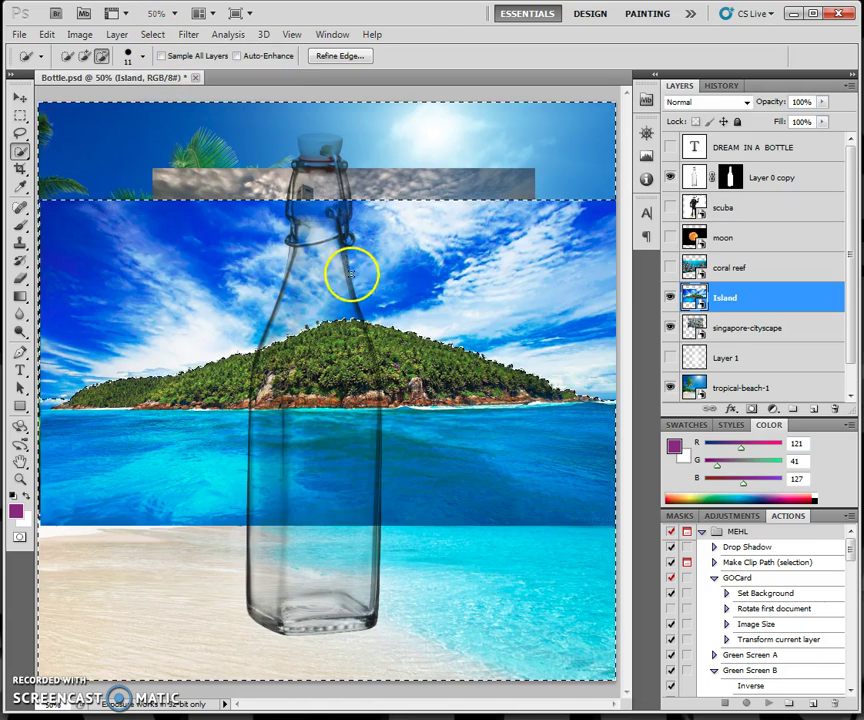
pyautogui.click(752, 410)
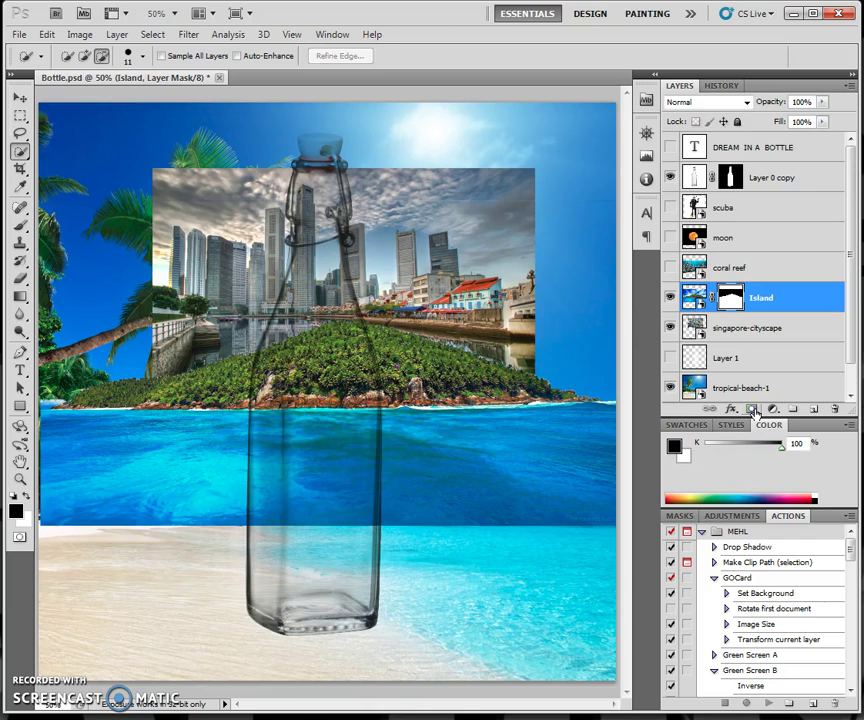
pyautogui.click(20, 98)
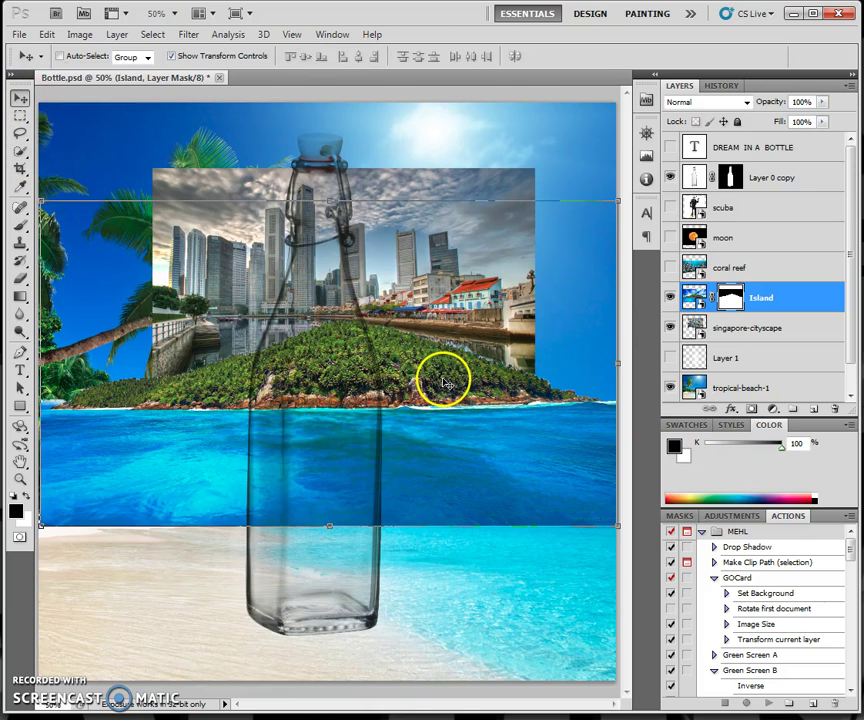
pyautogui.moveTo(457, 382); pyautogui.dragTo(403, 364)
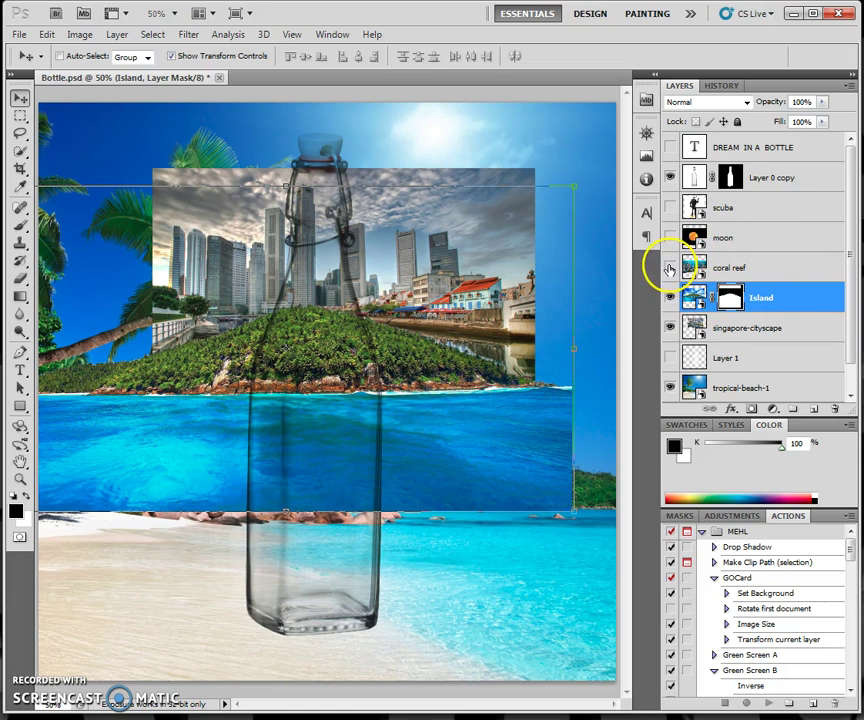
# Step: Show the coral reef layer, scale its image down to 60.46% and place it over the bottle's lower part
pyautogui.click(669, 268)
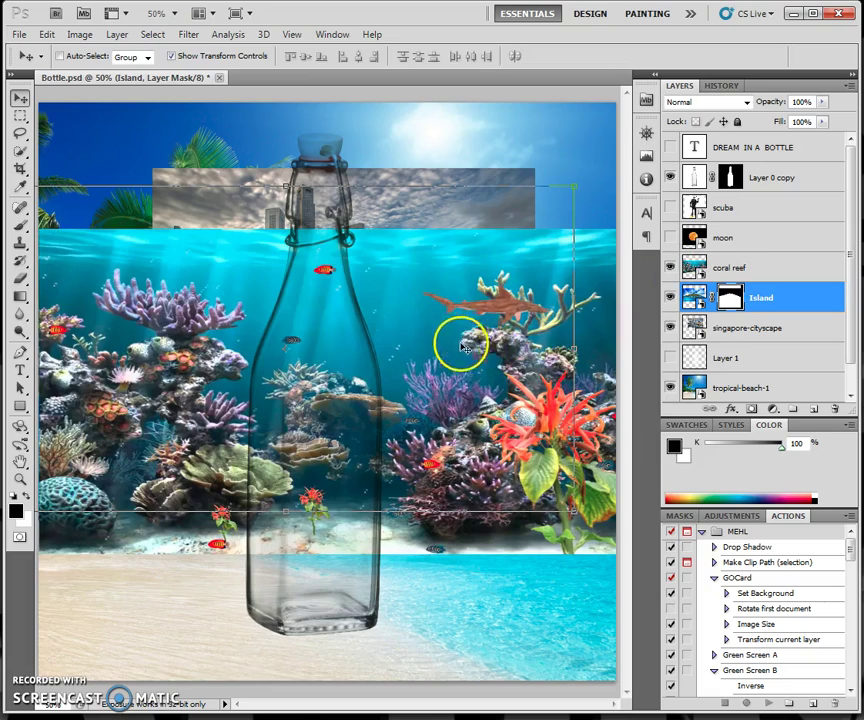
pyautogui.click(748, 267)
pyautogui.moveTo(521, 357); pyautogui.dragTo(511, 436)
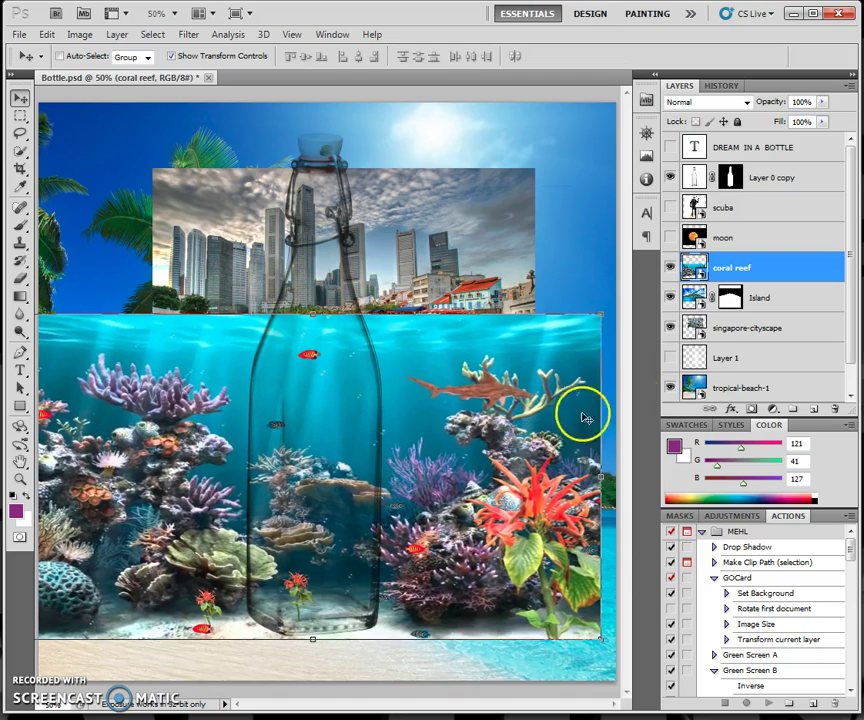
pyautogui.moveTo(597, 315); pyautogui.dragTo(420, 457)
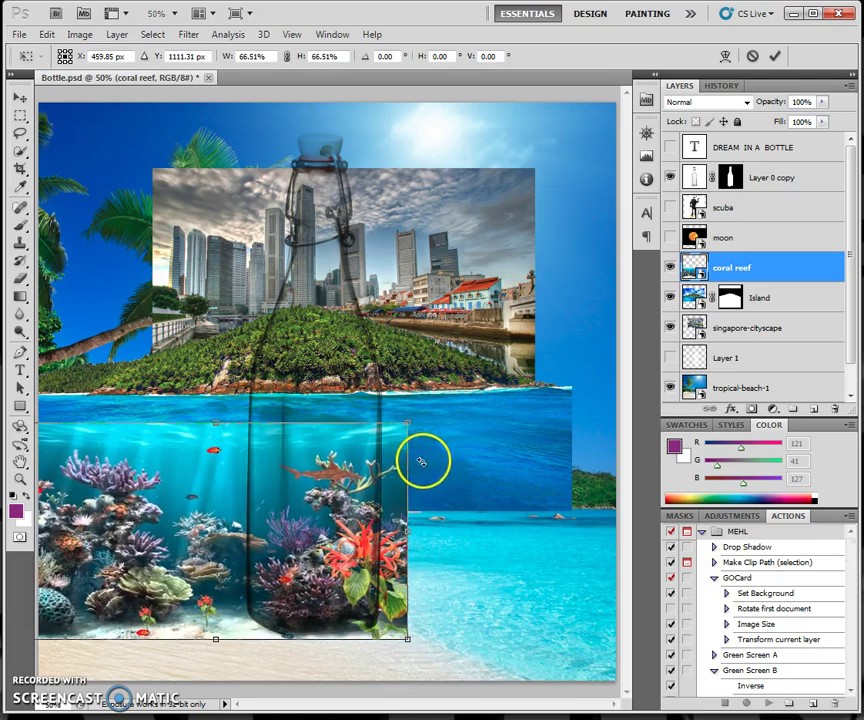
pyautogui.moveTo(129, 532); pyautogui.dragTo(163, 558)
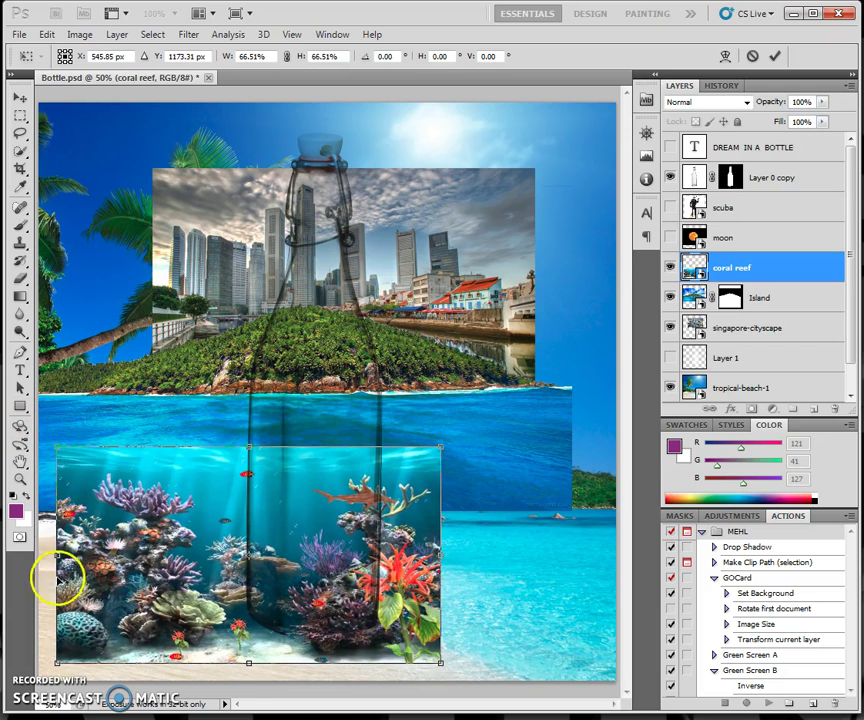
pyautogui.moveTo(57, 447); pyautogui.dragTo(92, 467)
pyautogui.moveTo(195, 556); pyautogui.dragTo(179, 543)
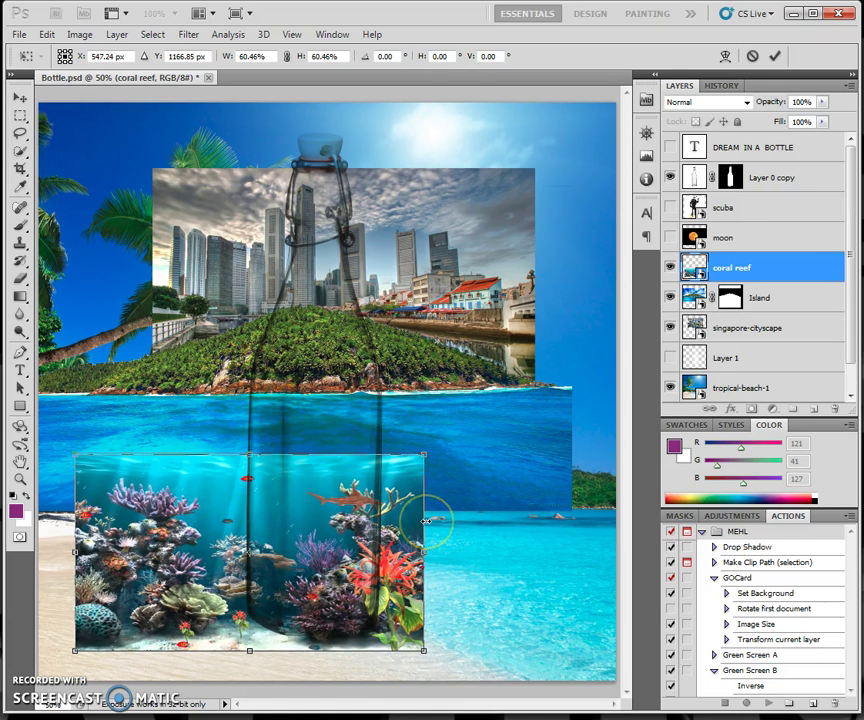
pyautogui.press('Return')
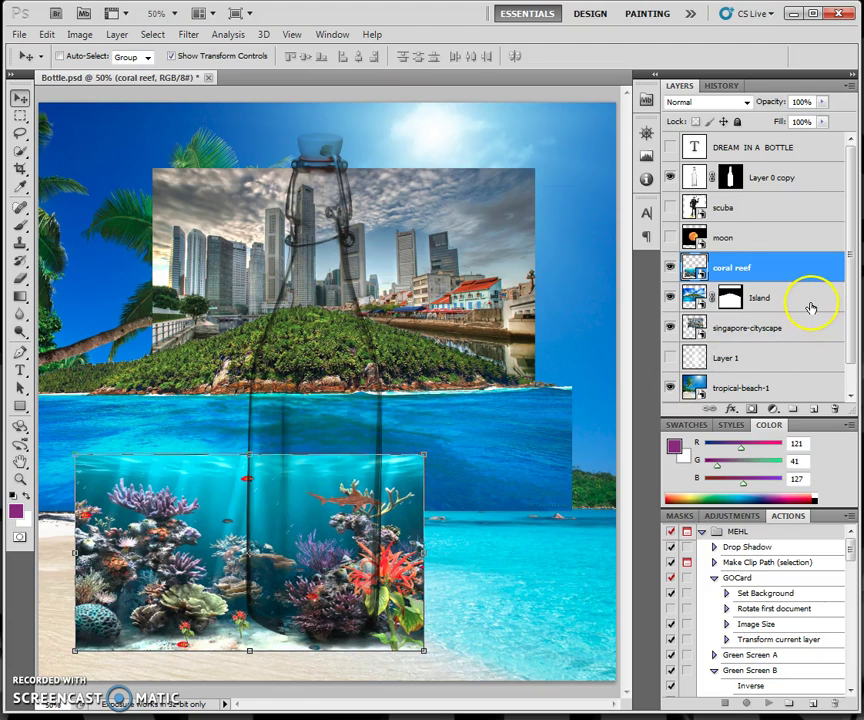
# Step: Load the bottle shape as a selection from the Layer 0 copy mask and use it to mask the singapore-cityscape layer
pyautogui.click(735, 180)
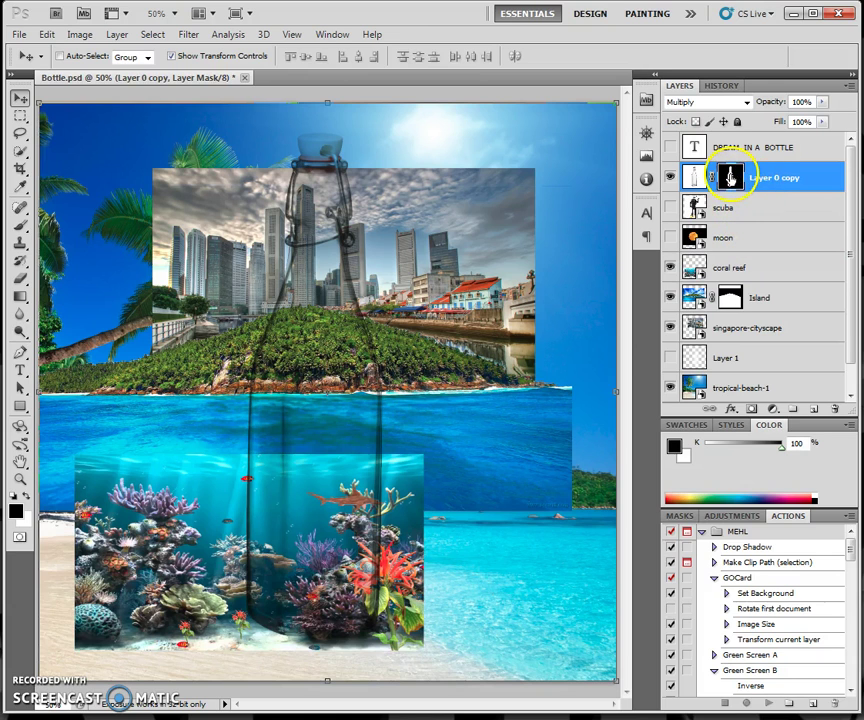
pyautogui.rightClick(731, 178)
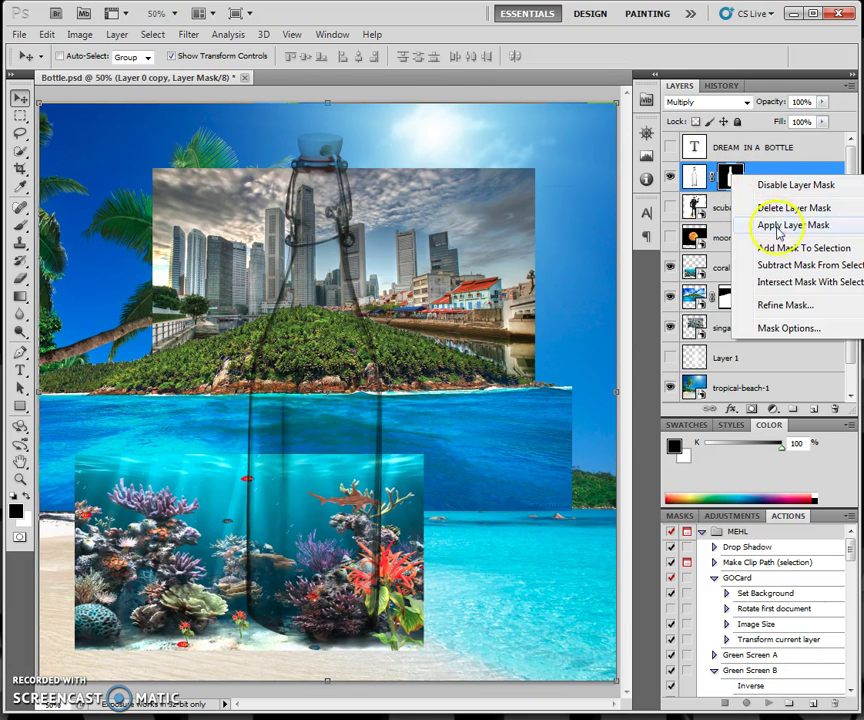
pyautogui.click(784, 253)
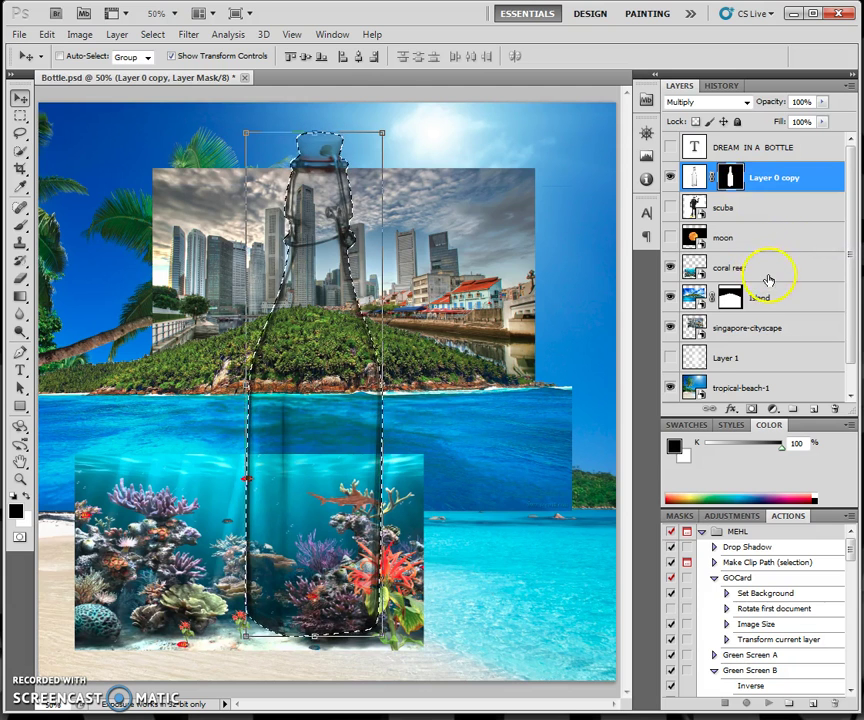
pyautogui.click(727, 333)
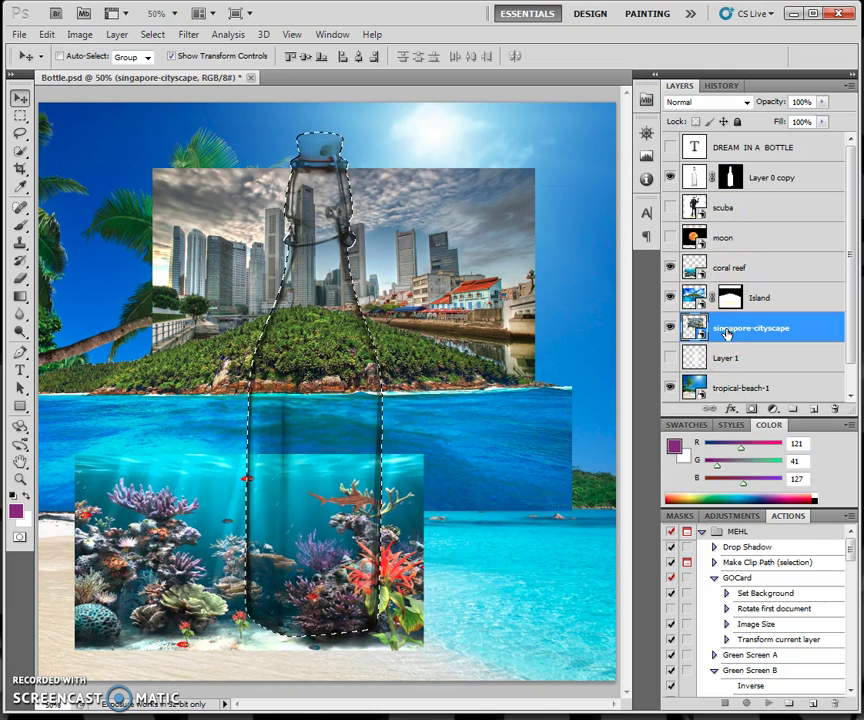
pyautogui.click(752, 410)
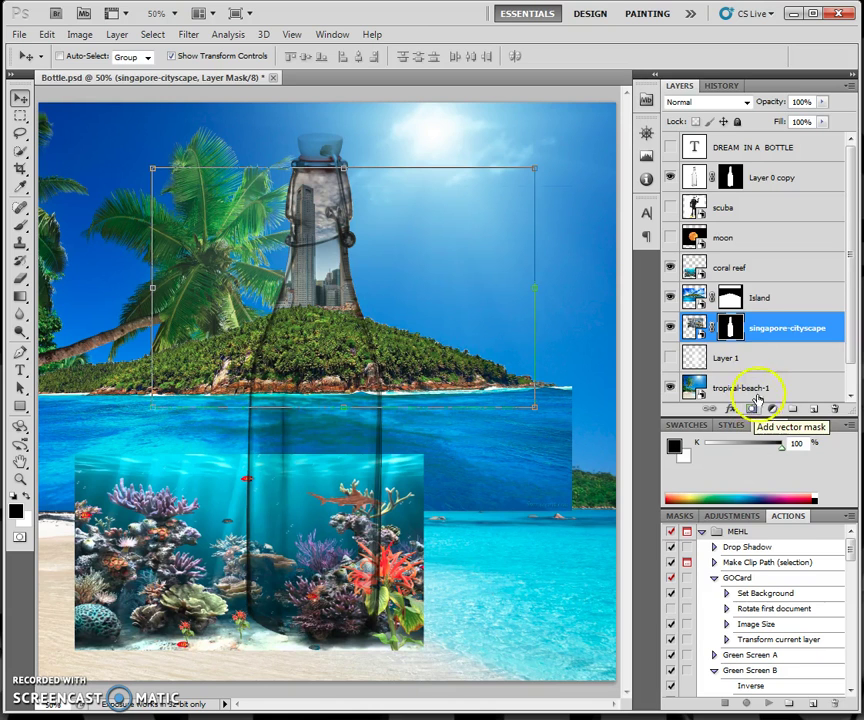
# Step: Load the bottle selection from the singapore-cityscape mask and use it to mask the coral reef layer
pyautogui.rightClick(732, 336)
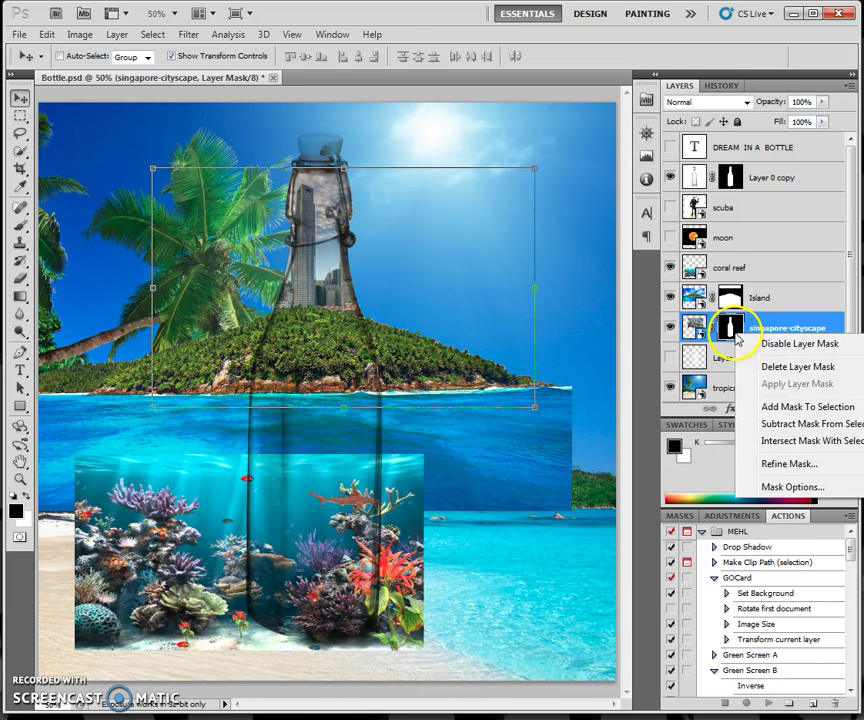
pyautogui.click(770, 405)
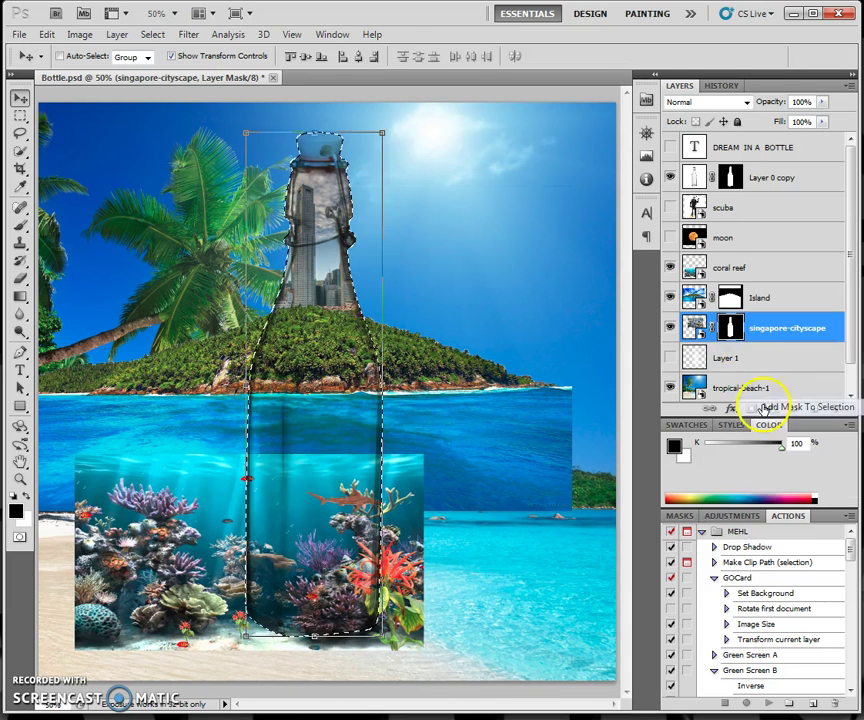
pyautogui.click(733, 270)
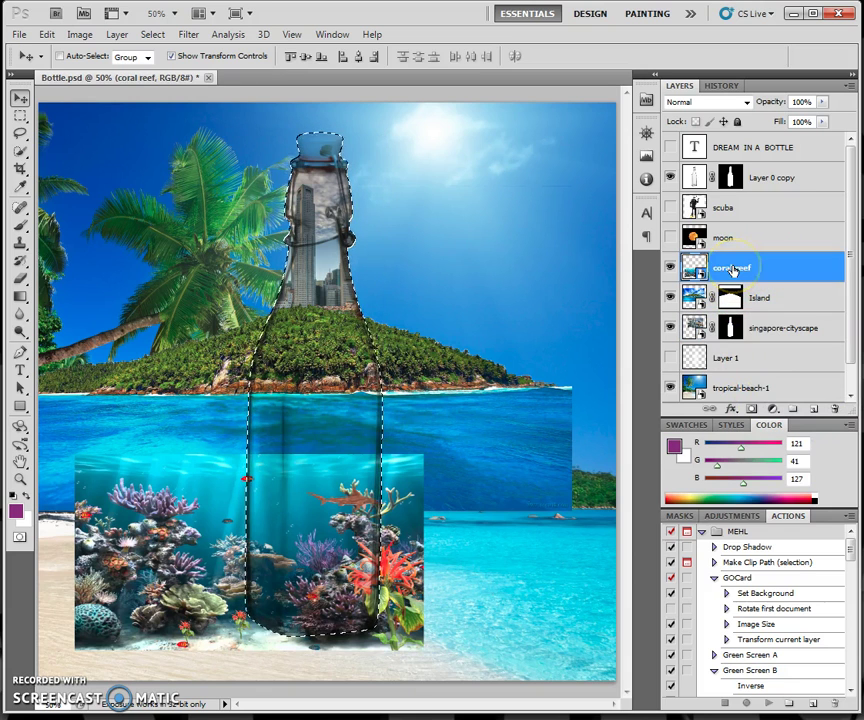
pyautogui.click(752, 409)
# Step: Fill the Island layer mask with black outside the bottle, using the inverted selection from the coral reef mask, and deselect
pyautogui.rightClick(733, 265)
pyautogui.click(750, 341)
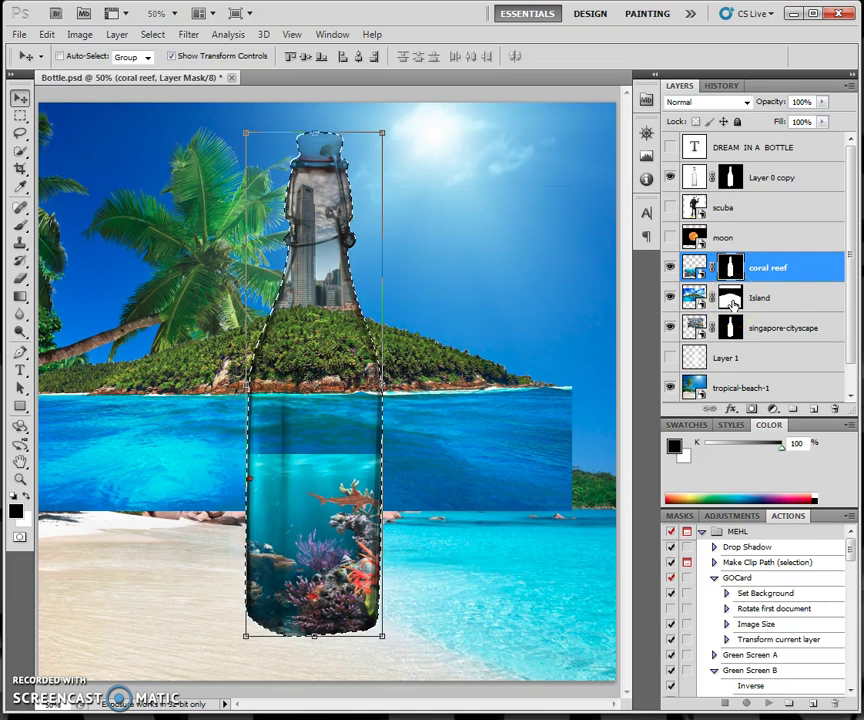
pyautogui.click(733, 298)
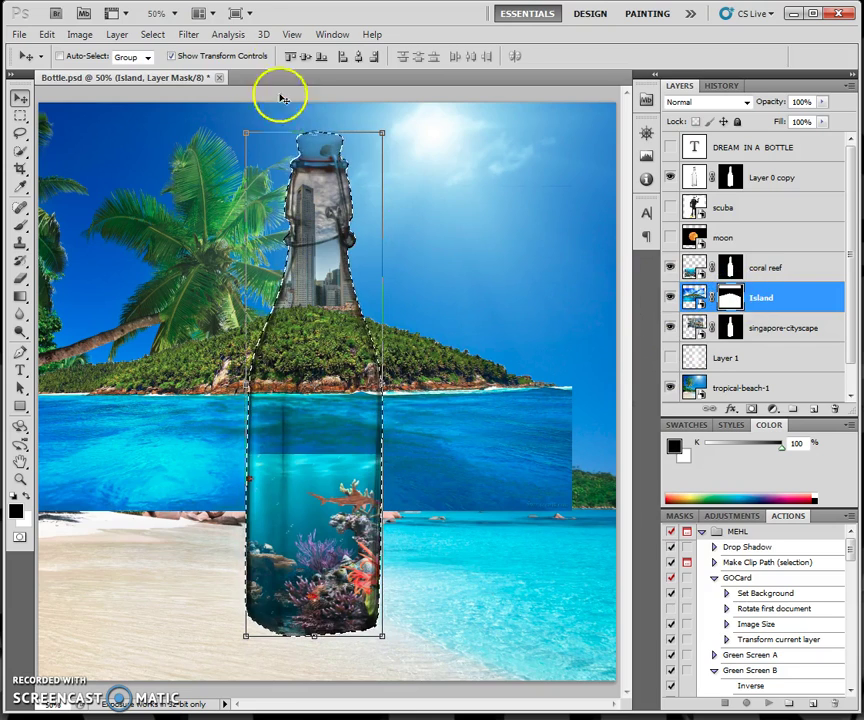
pyautogui.click(153, 34)
pyautogui.click(187, 93)
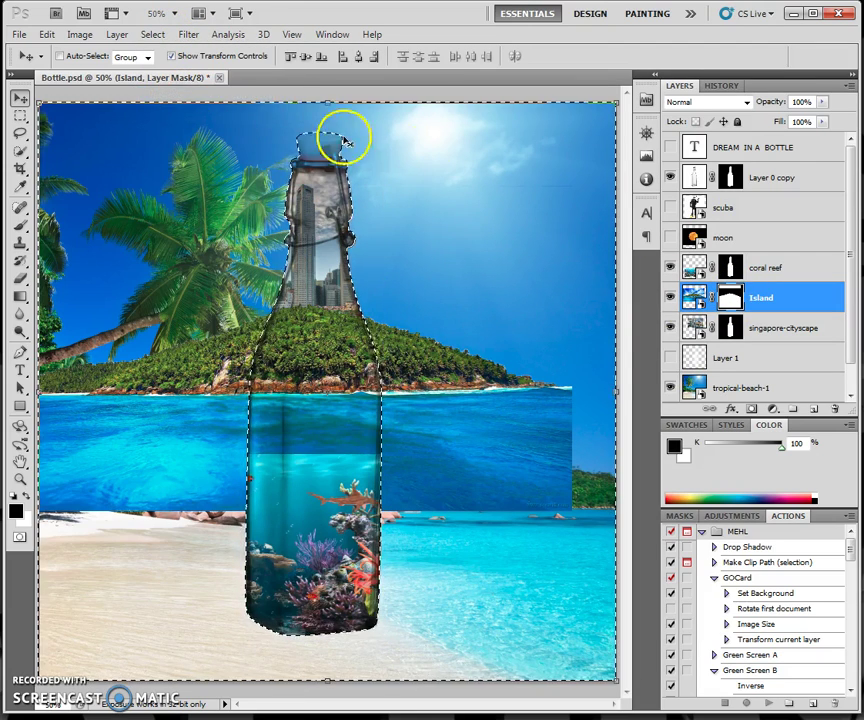
pyautogui.click(47, 34)
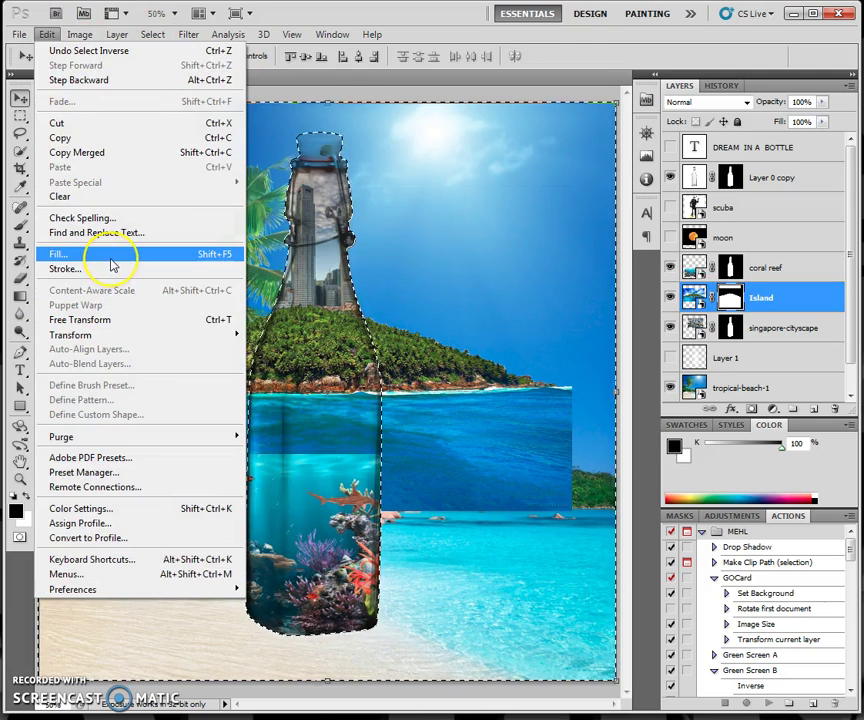
pyautogui.click(111, 257)
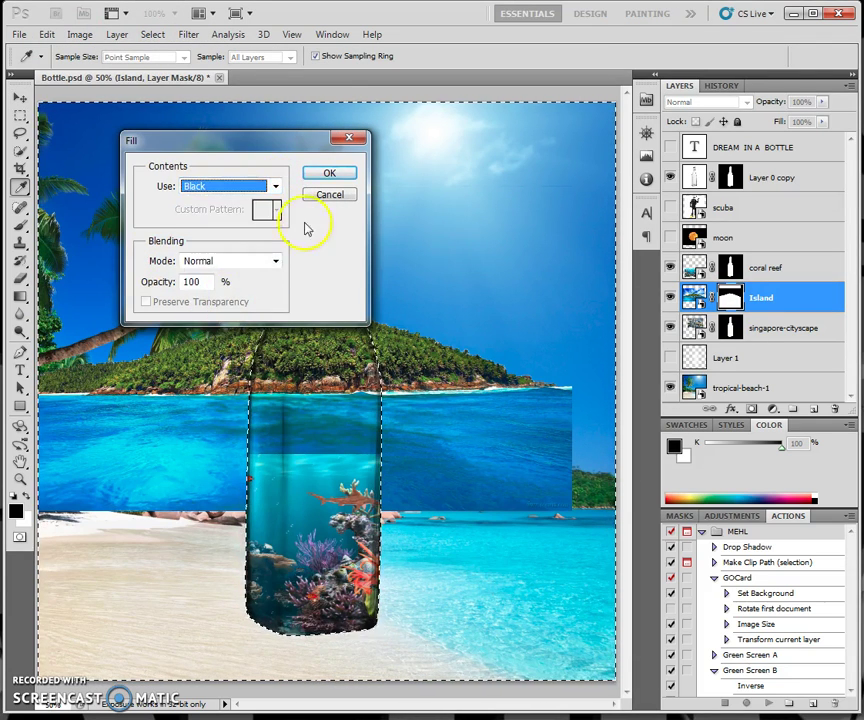
pyautogui.click(323, 176)
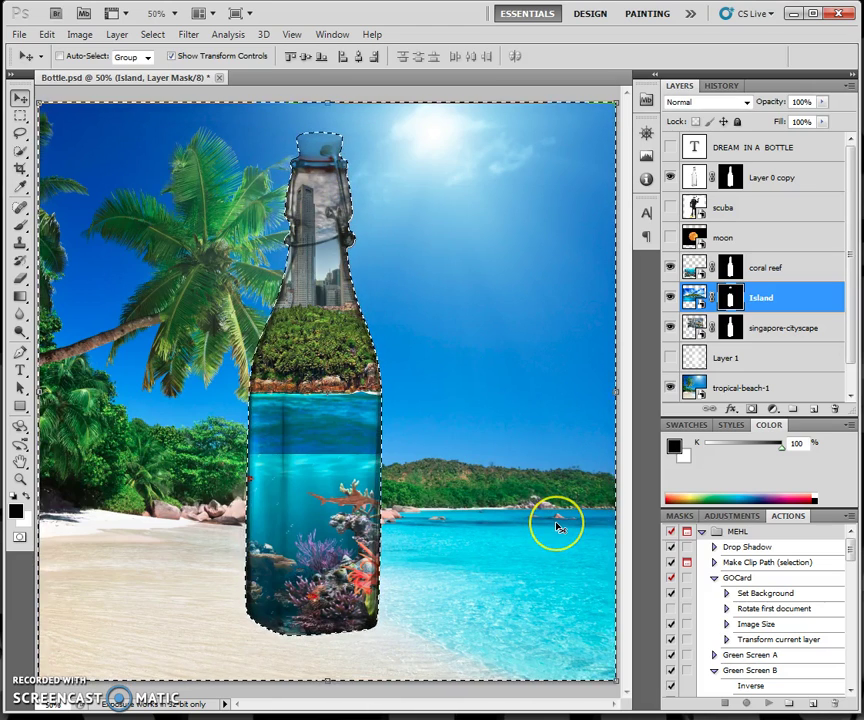
pyautogui.click(318, 303)
pyautogui.click(805, 279)
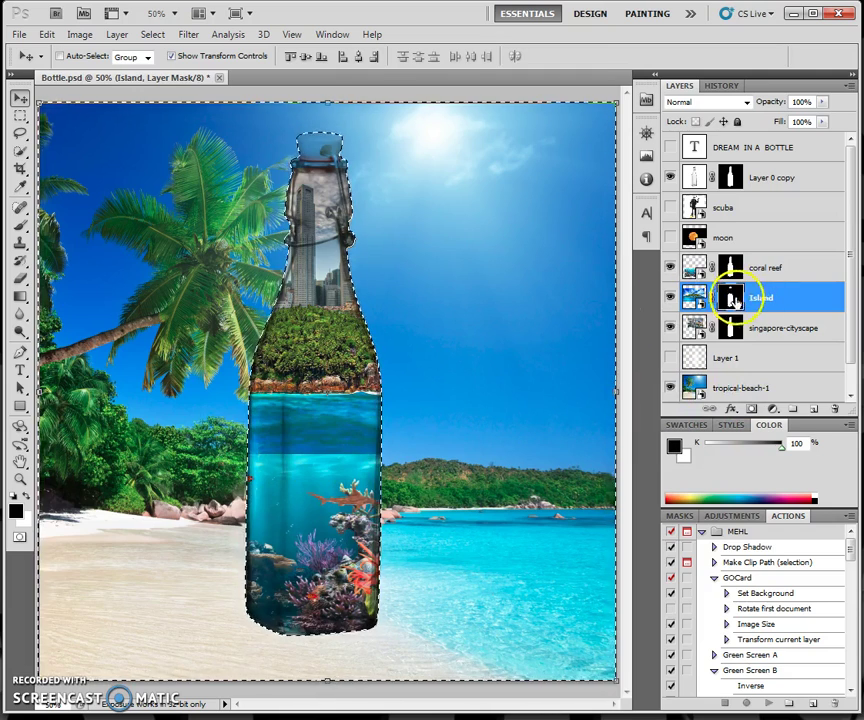
pyautogui.click(153, 34)
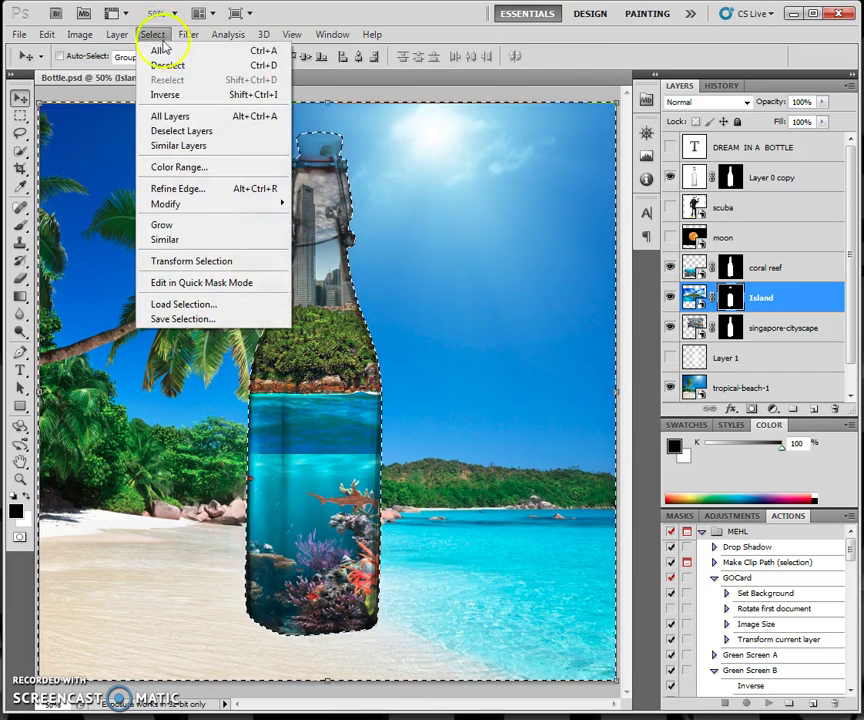
pyautogui.click(170, 64)
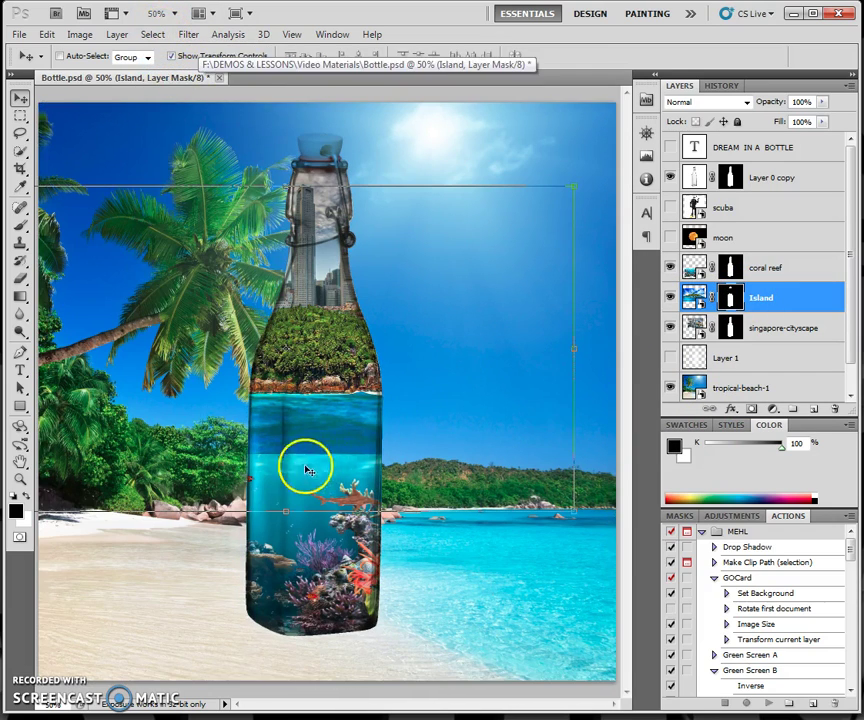
# Step: Paint black on the coral reef layer mask with a soft 391 px brush to blend the reef's hard upper edge into the water
pyautogui.click(766, 268)
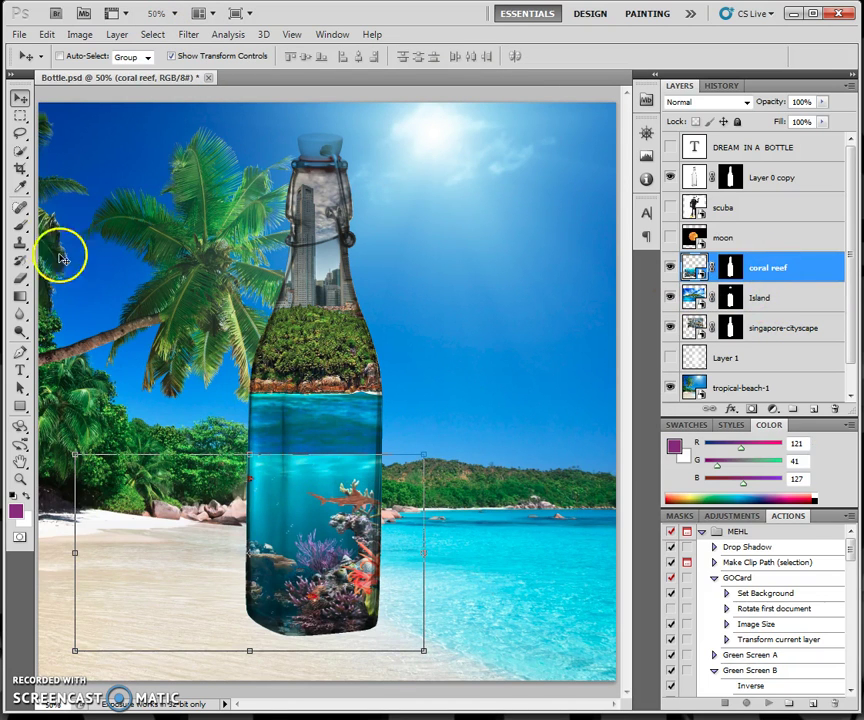
pyautogui.click(731, 266)
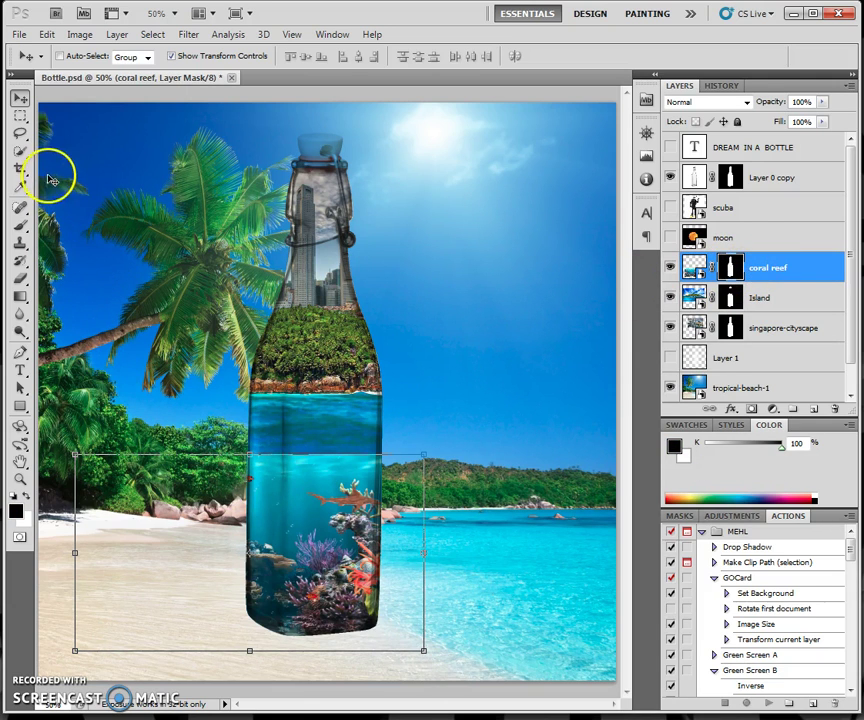
pyautogui.click(21, 224)
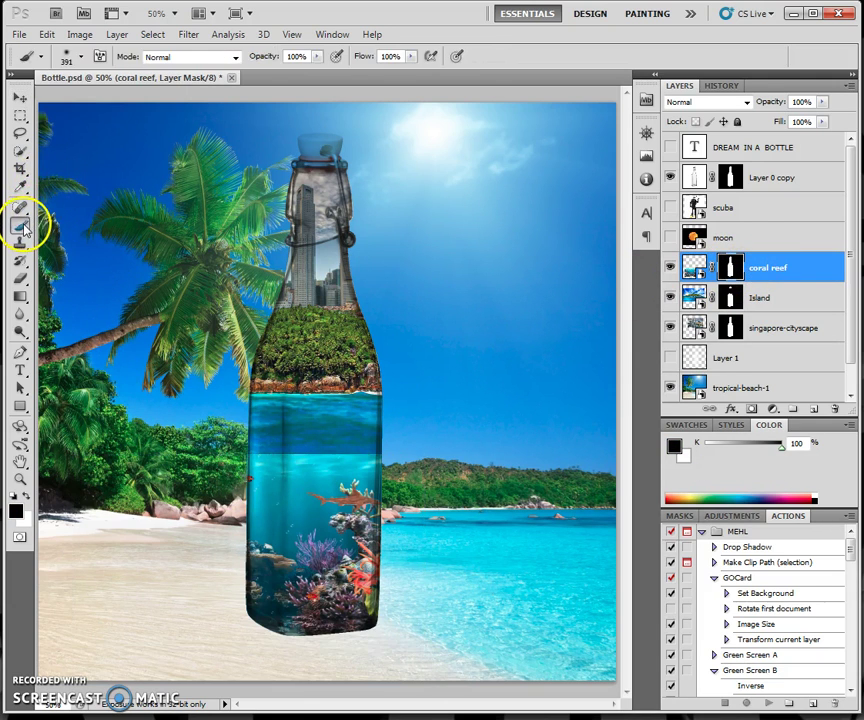
pyautogui.click(80, 57)
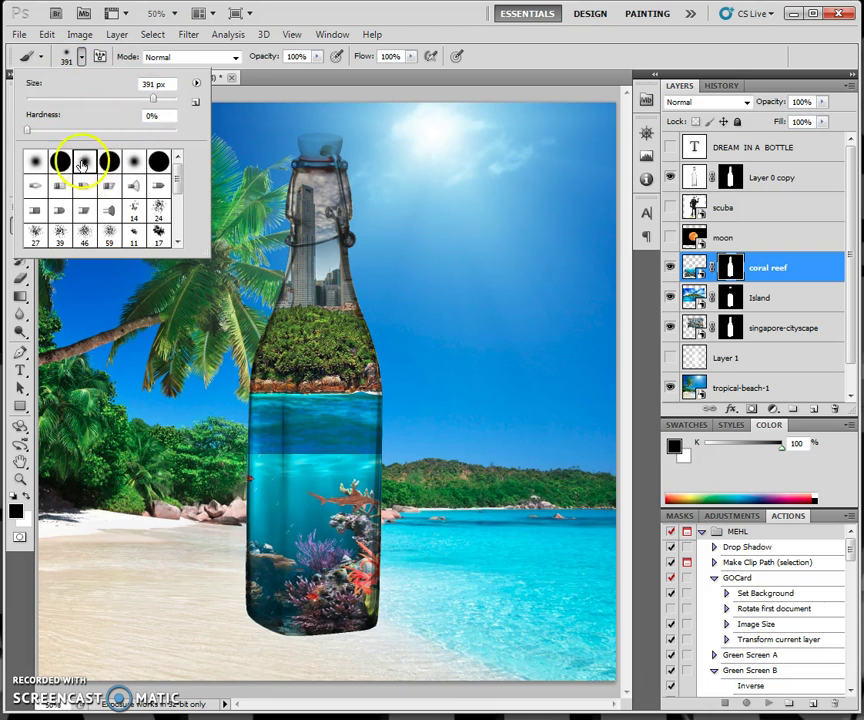
pyautogui.press('Return')
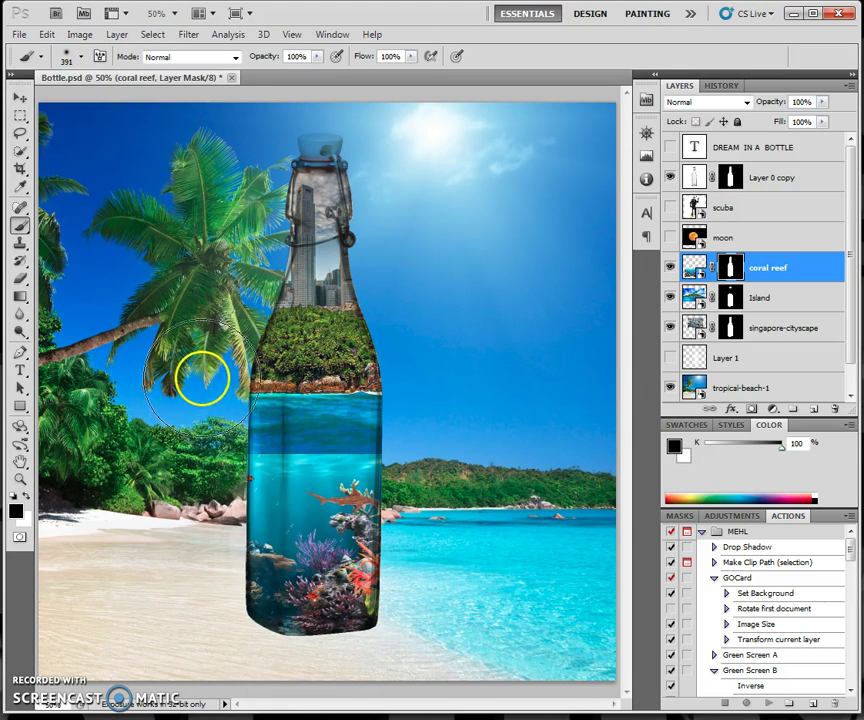
pyautogui.moveTo(355, 398)
pyautogui.mouseDown()
pyautogui.moveTo(242, 397)
pyautogui.moveTo(398, 398)
pyautogui.mouseUp()
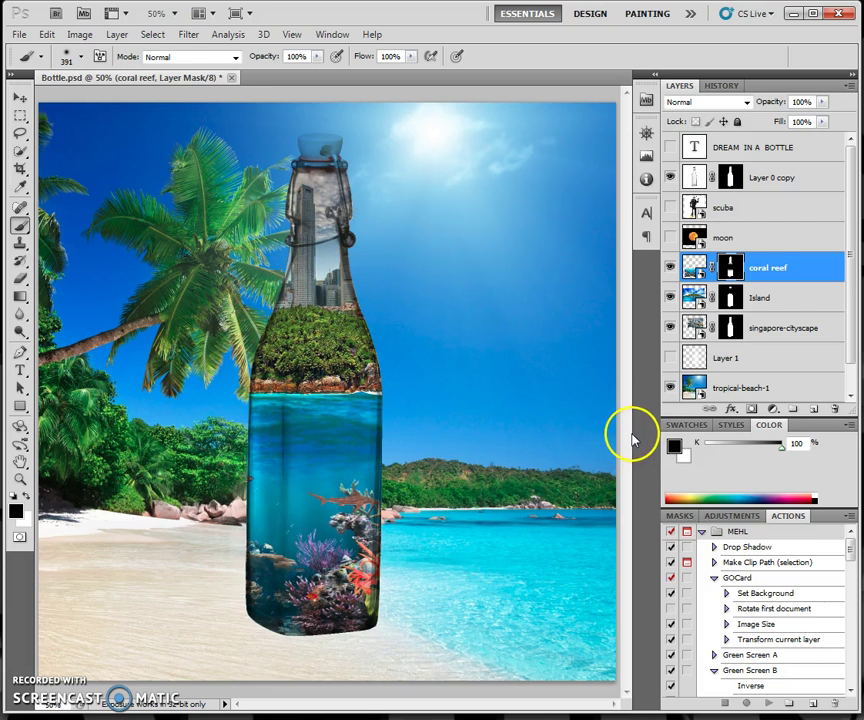
pyautogui.moveTo(320, 338)
pyautogui.mouseDown()
pyautogui.moveTo(326, 361)
pyautogui.moveTo(343, 367)
pyautogui.moveTo(325, 355)
pyautogui.mouseUp()
pyautogui.click(776, 272)
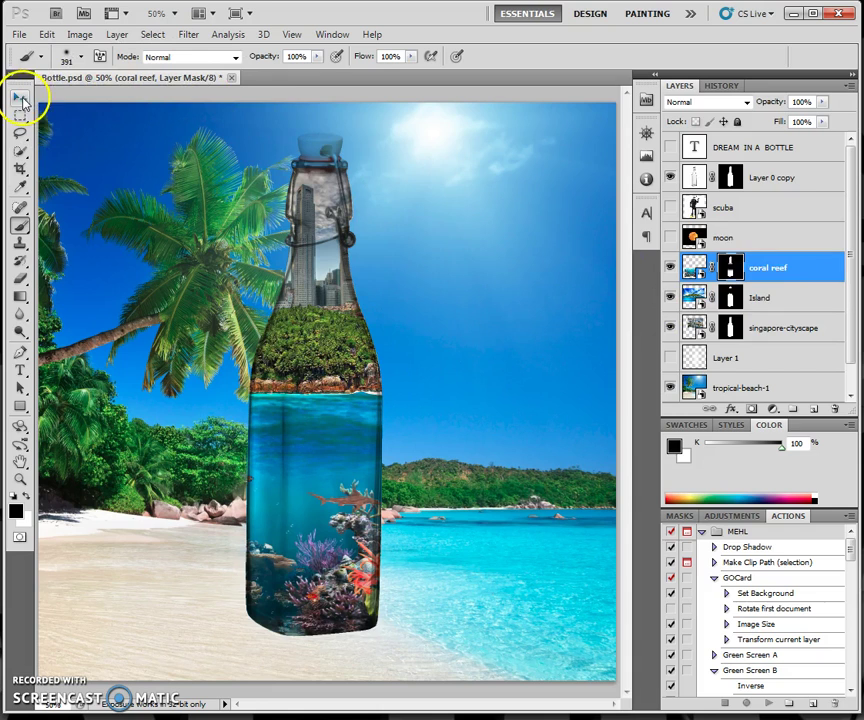
# Step: Try shifting the Island layer's unlinked mask and image slightly downward inside the bottle
pyautogui.click(731, 298)
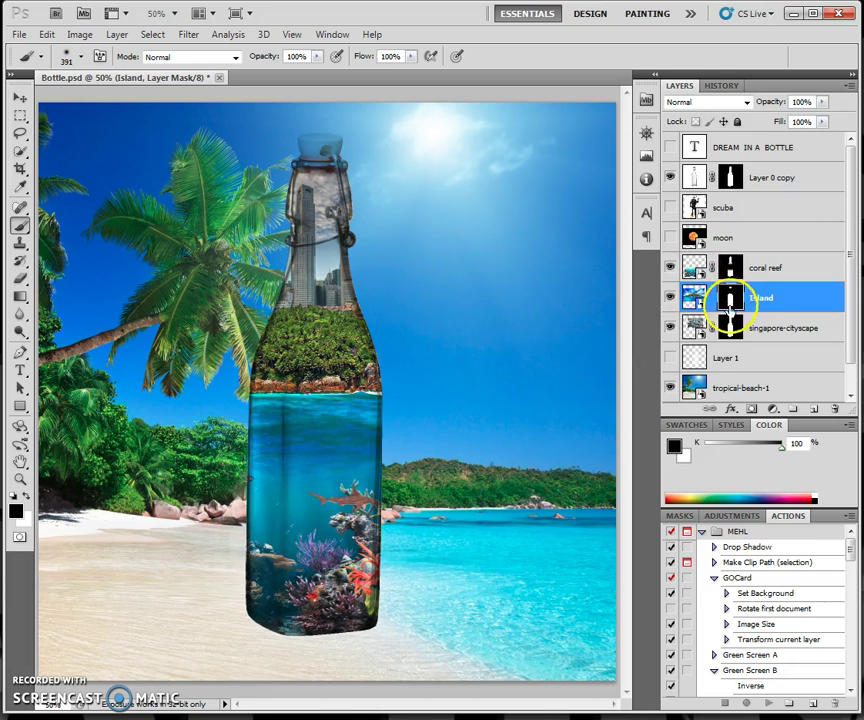
pyautogui.click(20, 97)
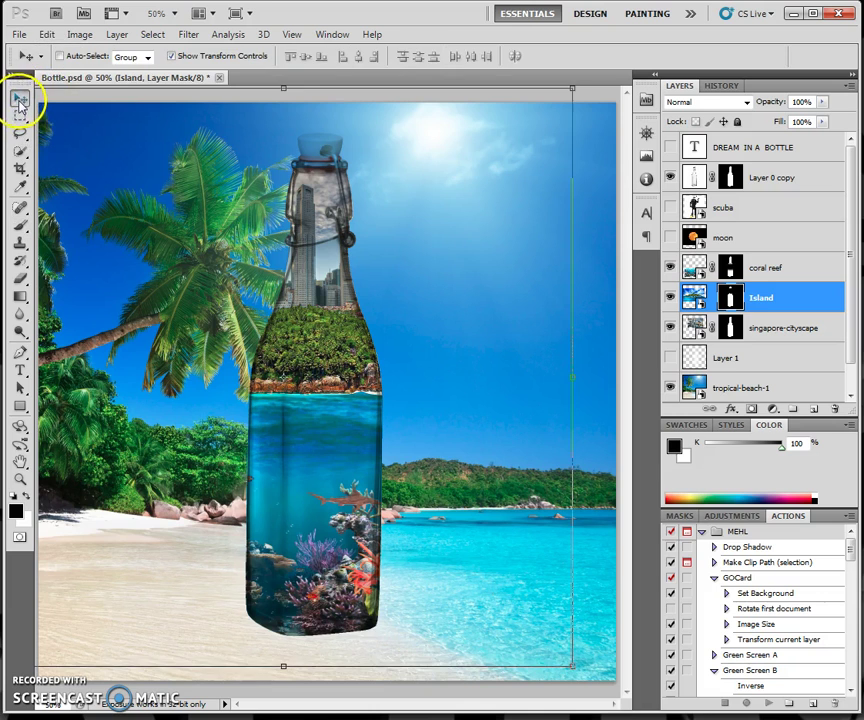
pyautogui.moveTo(312, 341)
pyautogui.mouseDown()
pyautogui.moveTo(318, 369)
pyautogui.moveTo(334, 359)
pyautogui.moveTo(296, 362)
pyautogui.moveTo(309, 355)
pyautogui.moveTo(311, 363)
pyautogui.mouseUp()
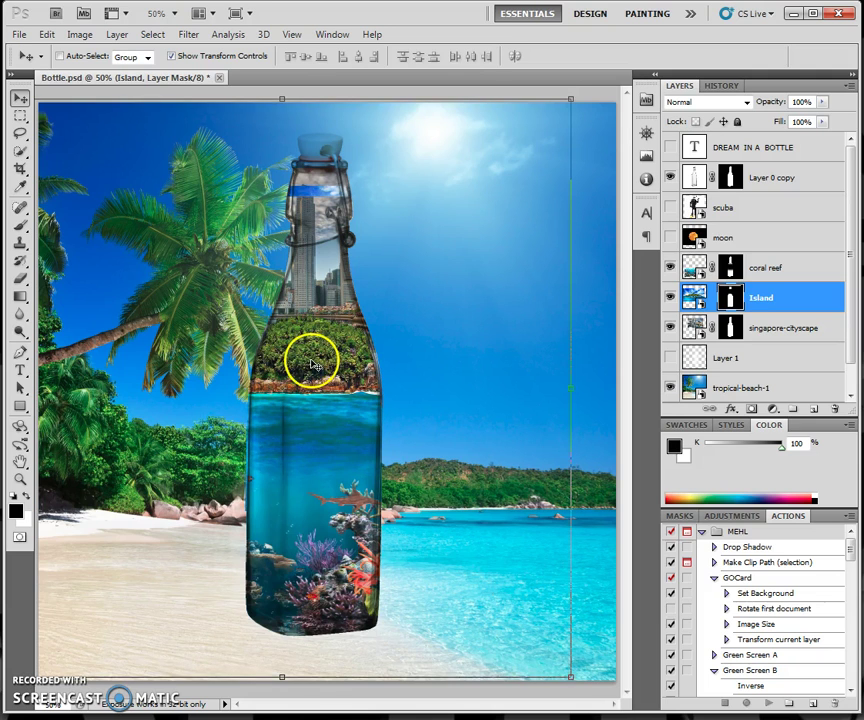
pyautogui.hotkey('shift', 'Up')
pyautogui.hotkey('shift', 'Up')
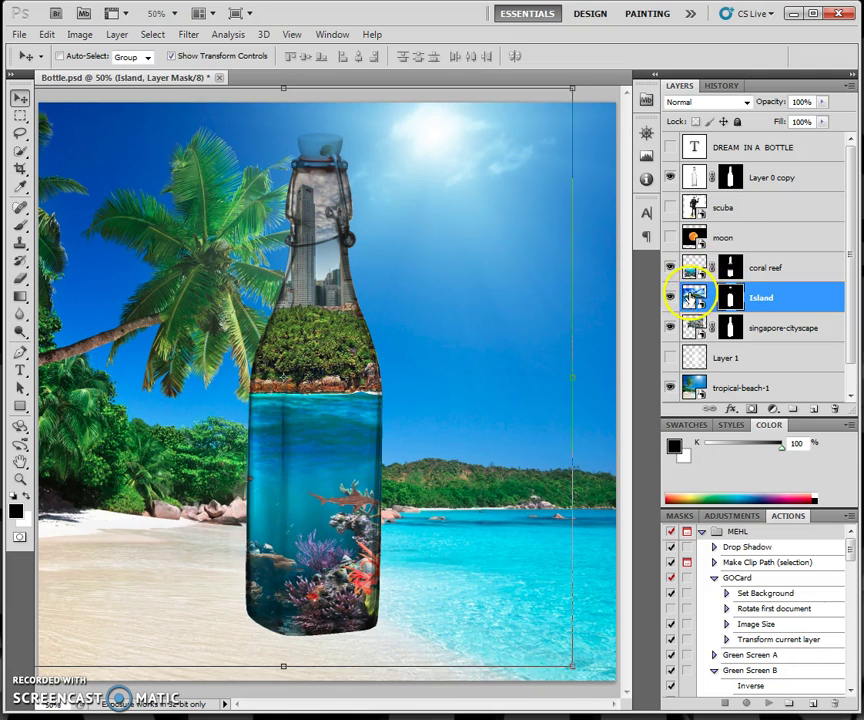
pyautogui.click(693, 296)
pyautogui.moveTo(314, 355)
pyautogui.mouseDown()
pyautogui.moveTo(331, 378)
pyautogui.moveTo(332, 359)
pyautogui.moveTo(315, 359)
pyautogui.moveTo(324, 347)
pyautogui.moveTo(318, 370)
pyautogui.moveTo(327, 360)
pyautogui.moveTo(317, 361)
pyautogui.mouseUp()
pyautogui.click(416, 386)
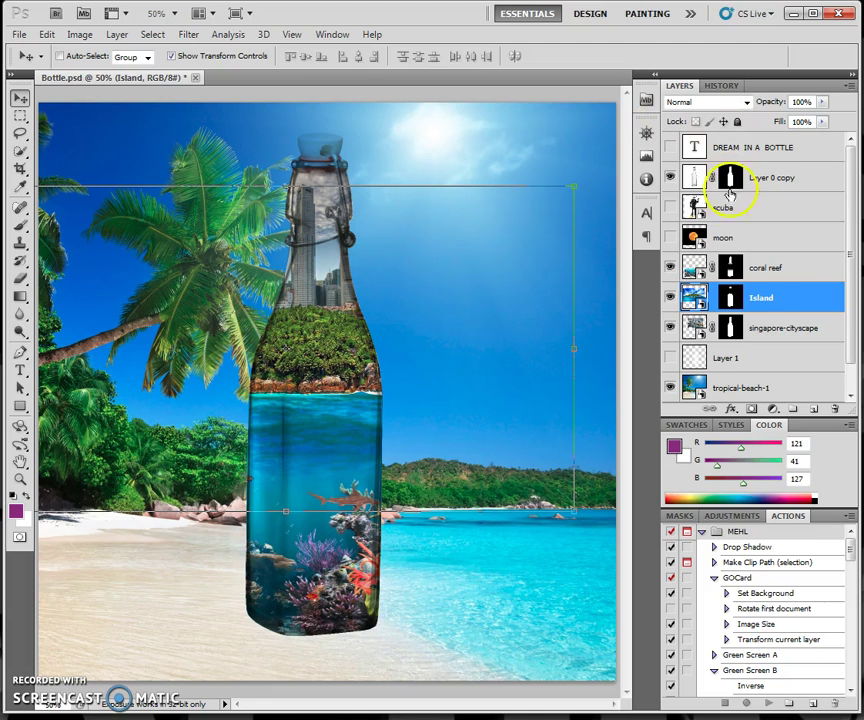
# Step: Scale the singapore-cityscape image to 83.09% and reposition it in the bottle's neck, keeping its mask in place
pyautogui.click(692, 327)
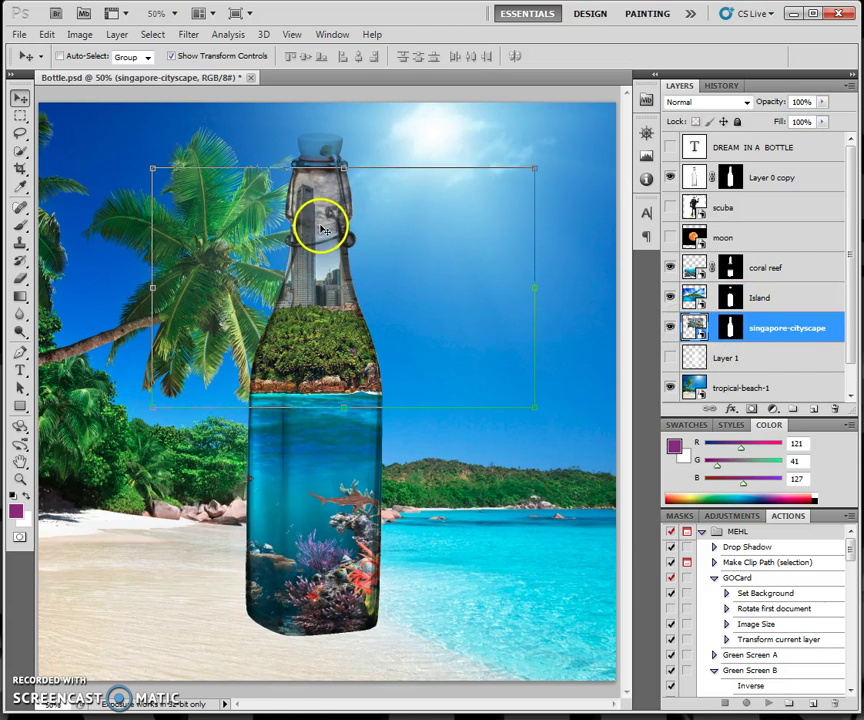
pyautogui.moveTo(536, 411); pyautogui.dragTo(476, 366)
pyautogui.moveTo(332, 285); pyautogui.dragTo(353, 292)
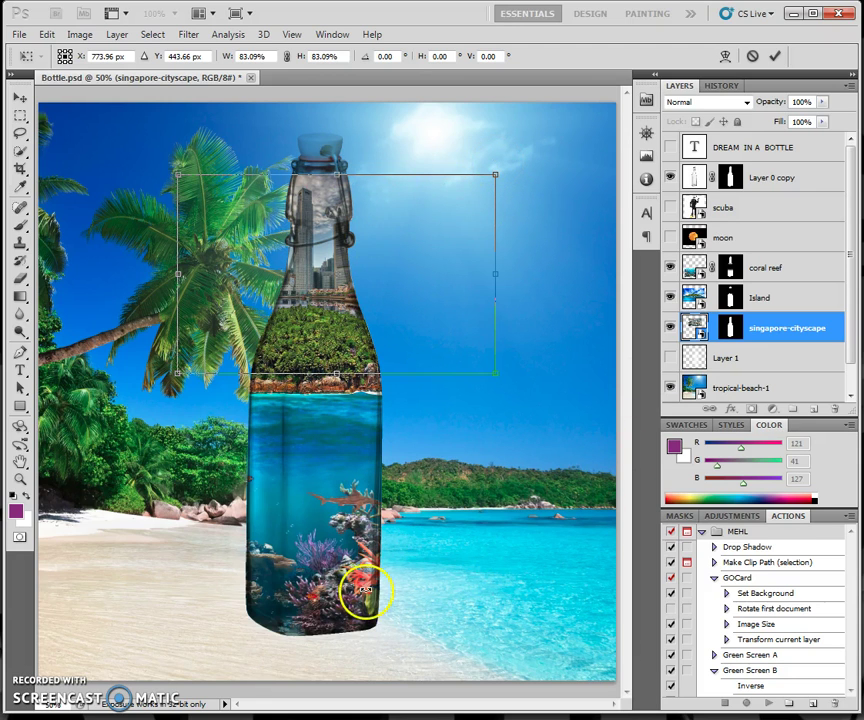
pyautogui.press('Return')
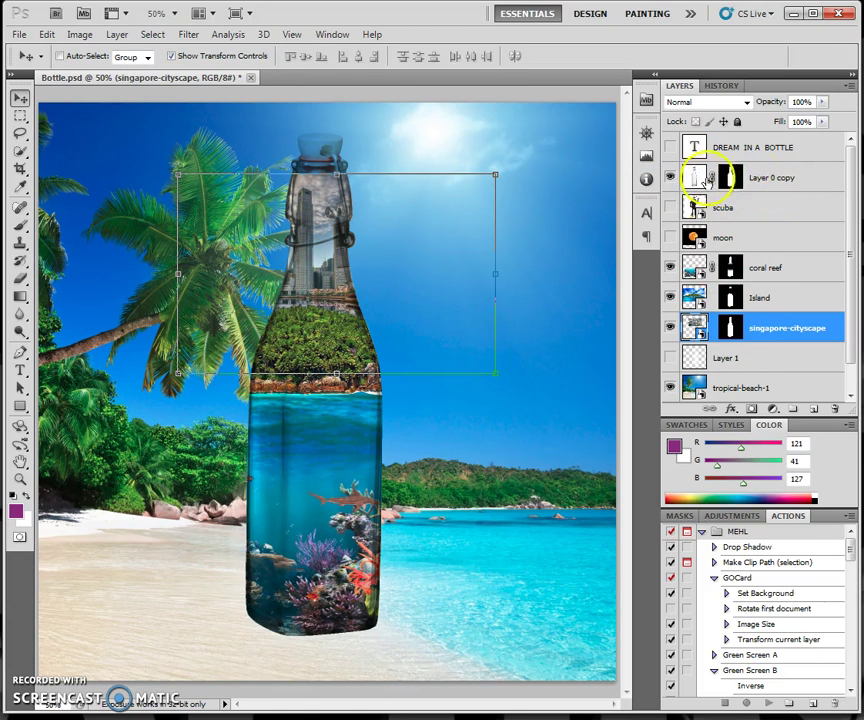
# Step: Compare the bottle on Layer 0 copy in Normal blend mode, and restore its Multiply mode
pyautogui.click(772, 180)
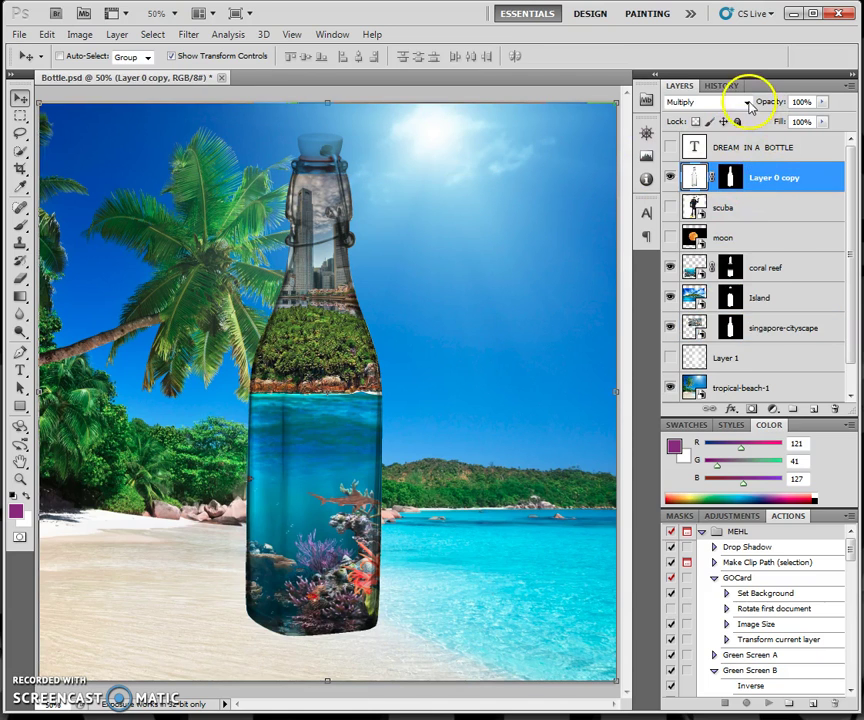
pyautogui.click(746, 102)
pyautogui.click(728, 117)
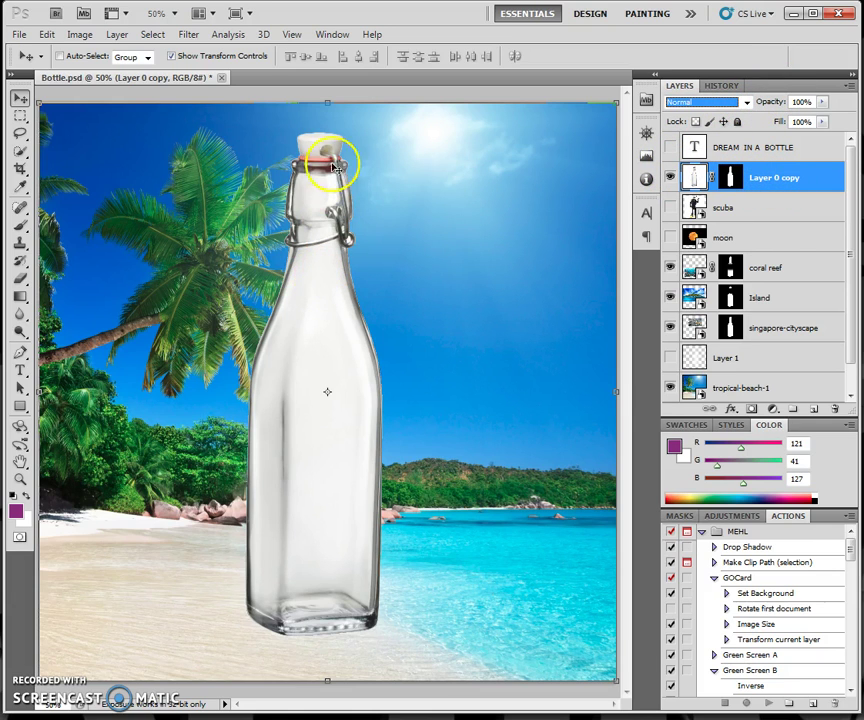
pyautogui.click(746, 103)
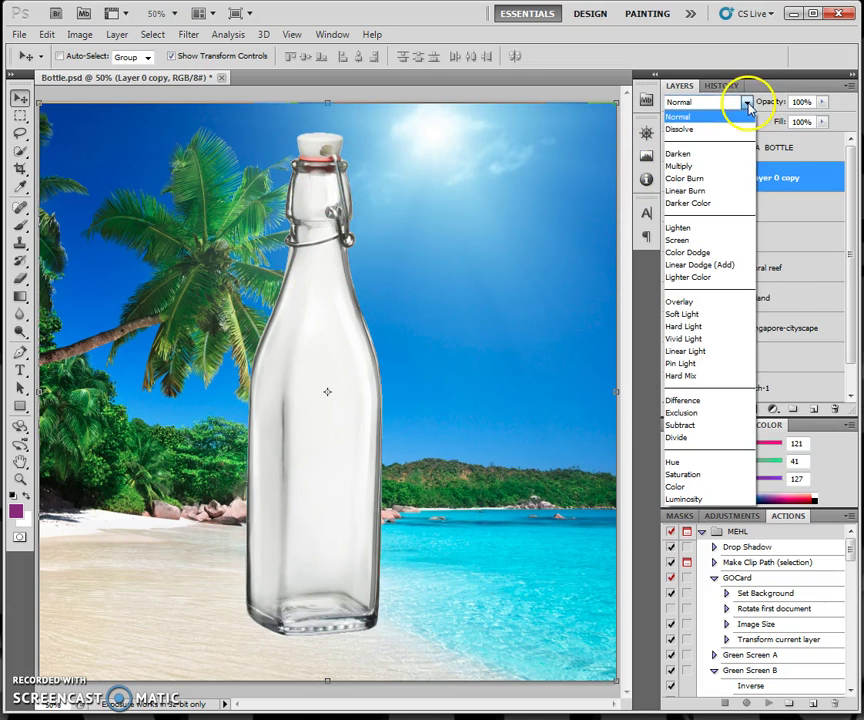
pyautogui.click(725, 166)
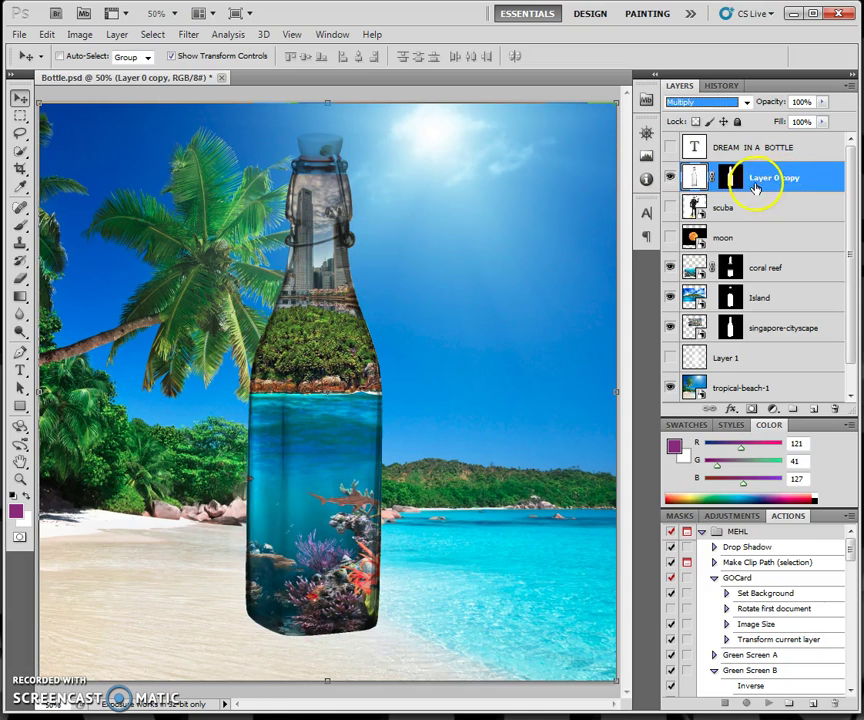
# Step: Duplicate the Layer 0 copy bottle layer and set the duplicate's blend mode to Normal
pyautogui.moveTo(803, 181); pyautogui.dragTo(813, 409)
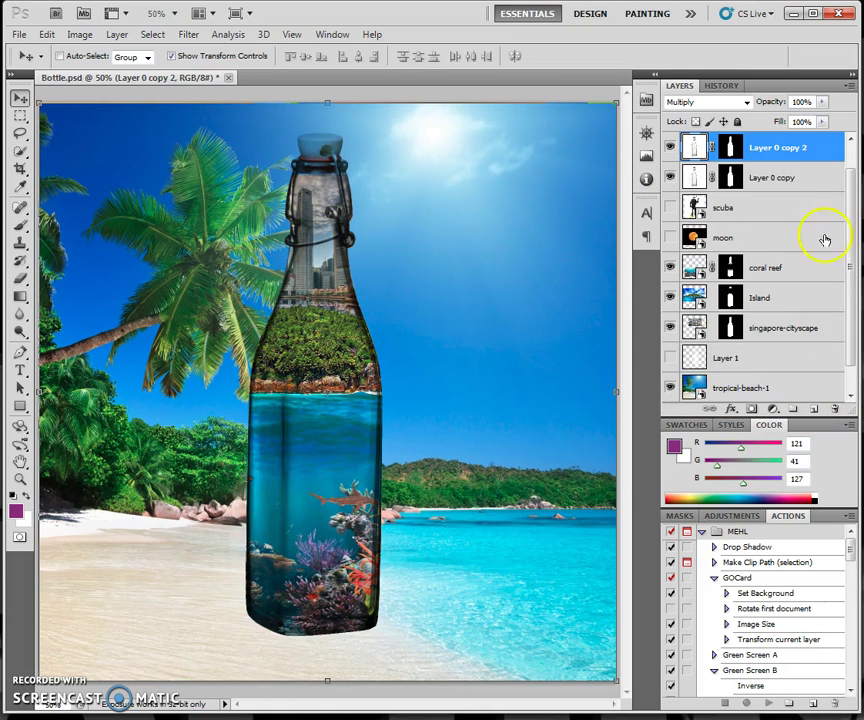
pyautogui.moveTo(855, 232); pyautogui.dragTo(855, 178)
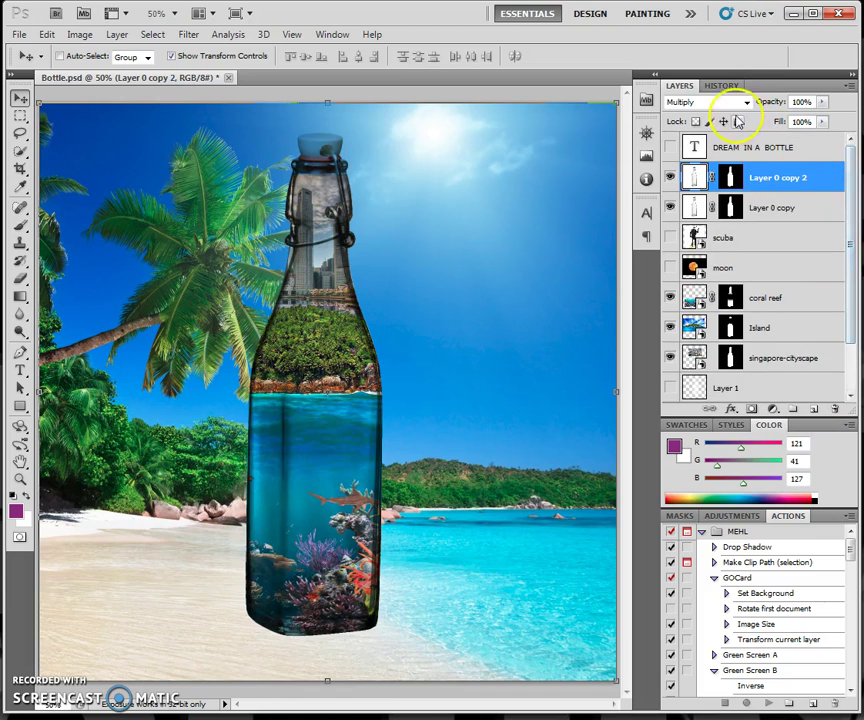
pyautogui.click(749, 103)
pyautogui.click(747, 103)
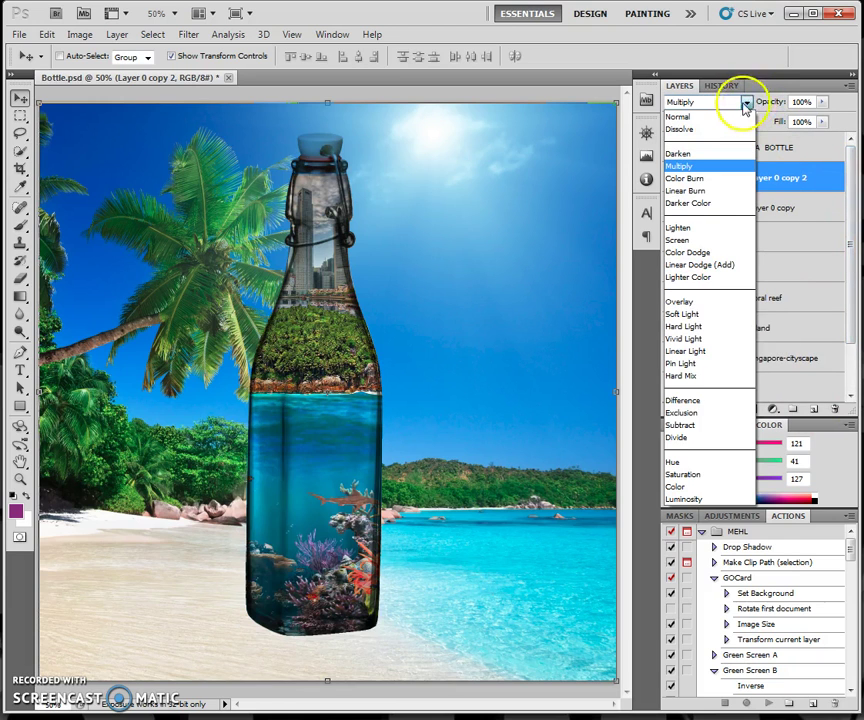
pyautogui.click(695, 117)
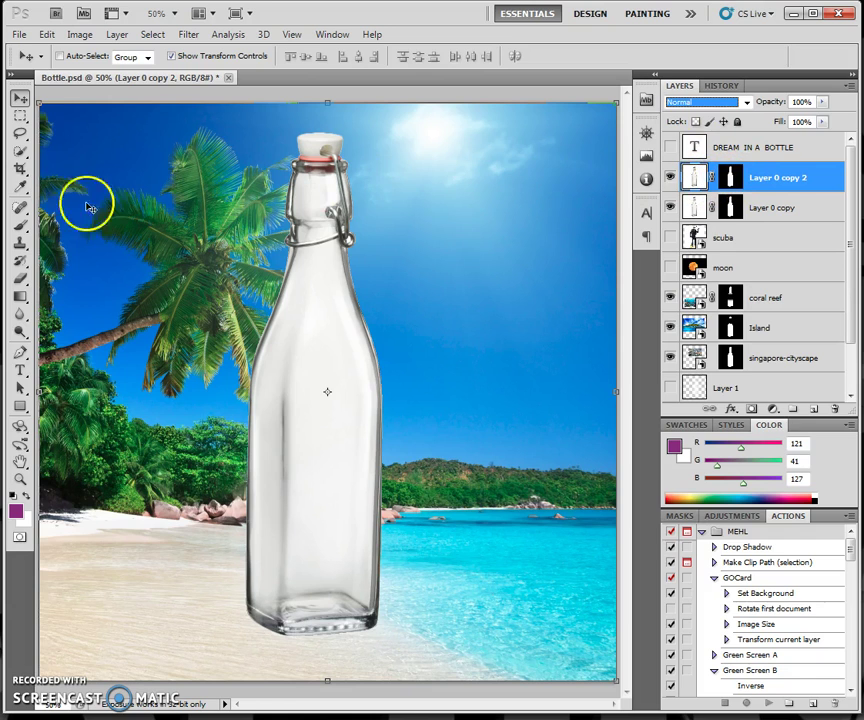
# Step: Select the clear glass areas of the bottle's body, neck and base on Layer 0 copy 2 with the Magic Wand, adding to the selection
pyautogui.click(20, 152)
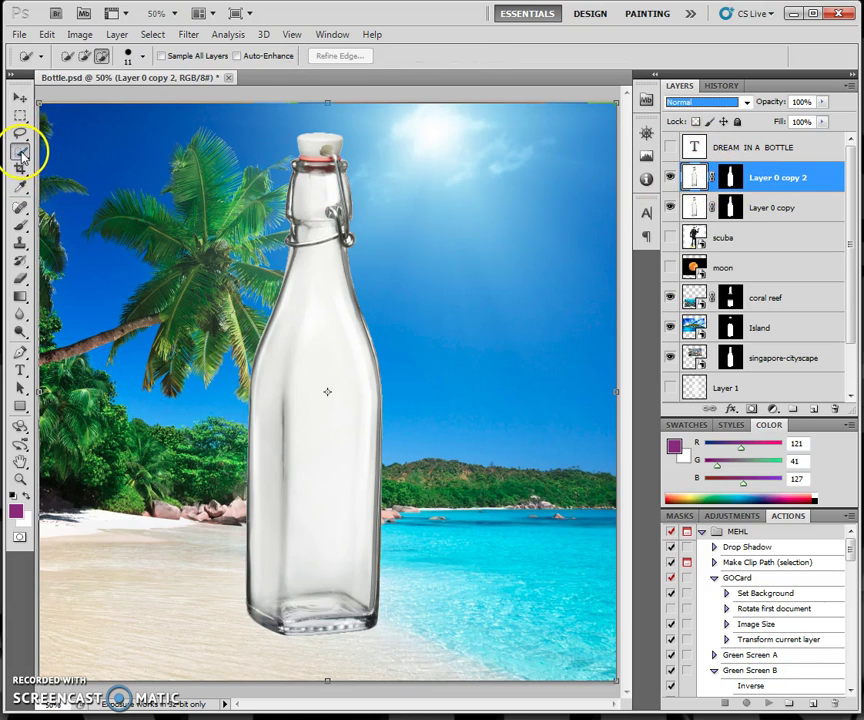
pyautogui.rightClick(22, 155)
pyautogui.click(69, 162)
pyautogui.click(340, 372)
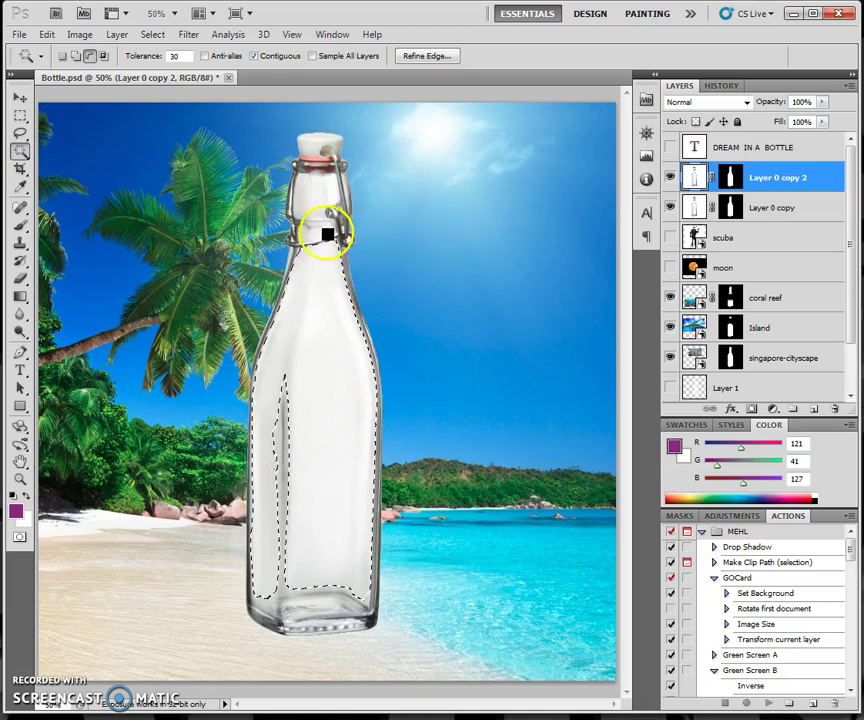
pyautogui.click(76, 56)
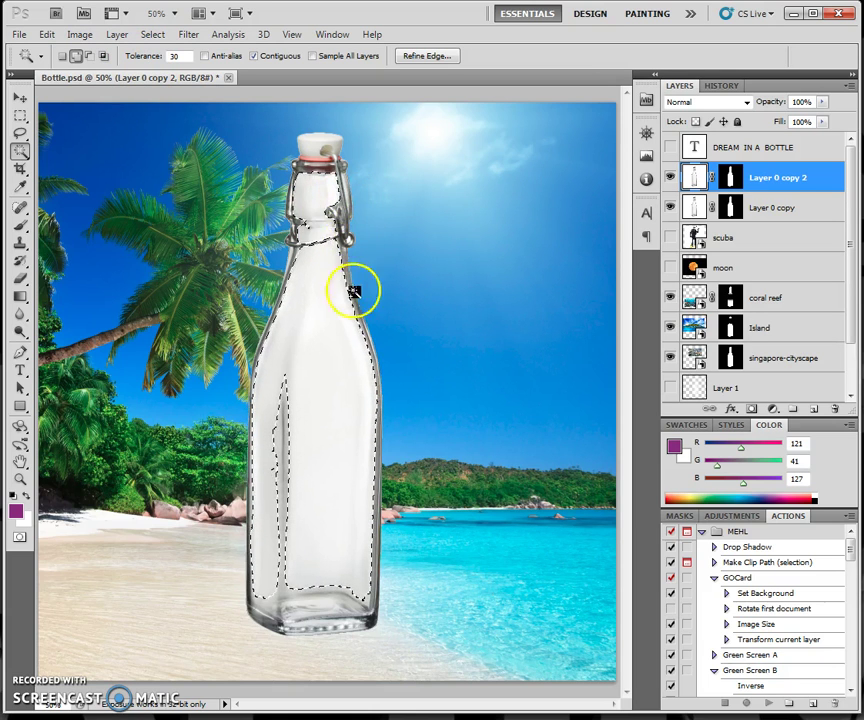
pyautogui.click(340, 608)
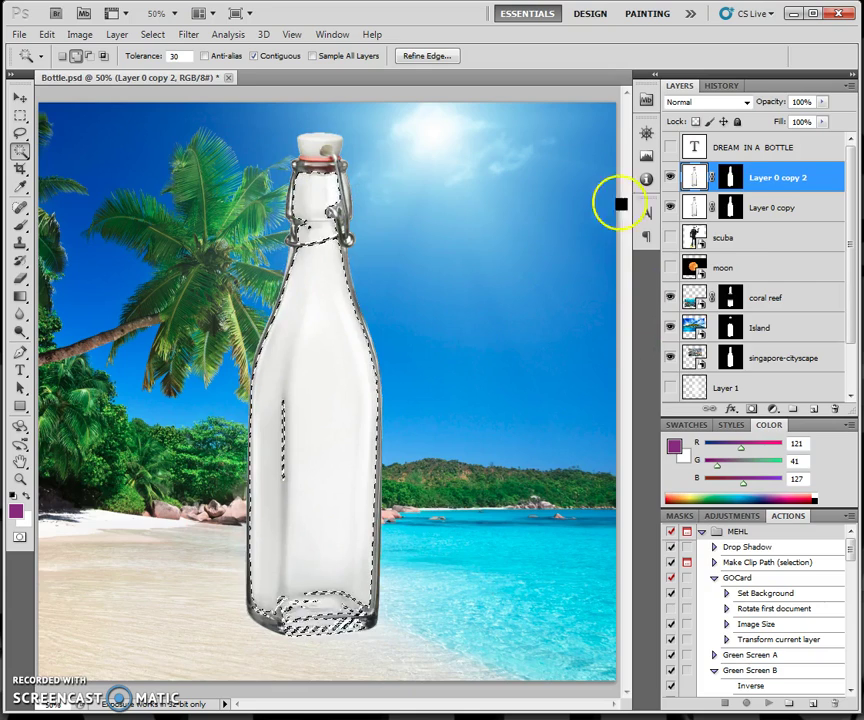
# Step: Fill the selected glass areas with black at 100% opacity on the Layer 0 copy 2 mask, and deselect
pyautogui.click(737, 177)
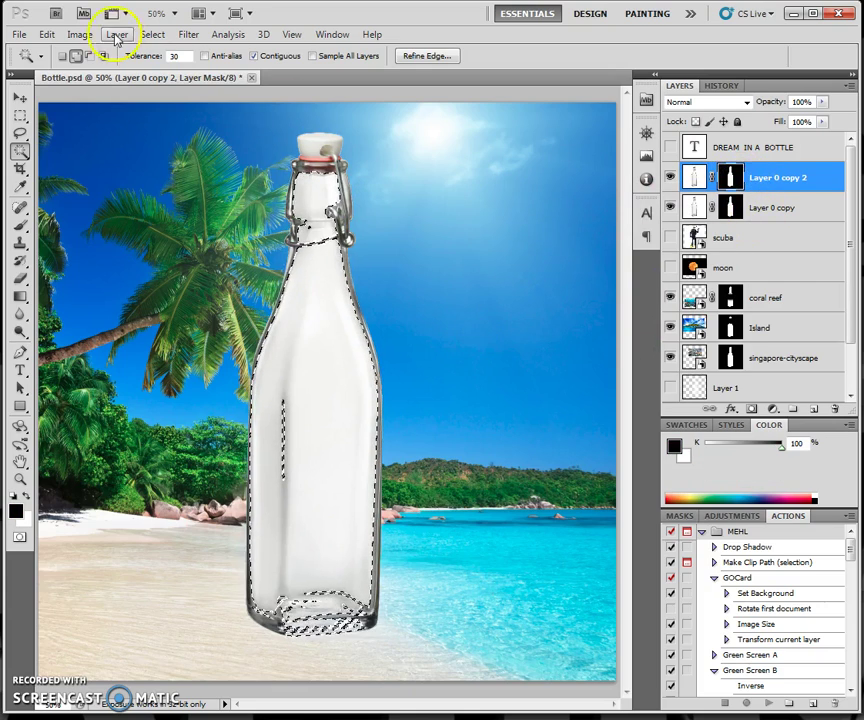
pyautogui.click(48, 35)
pyautogui.click(87, 251)
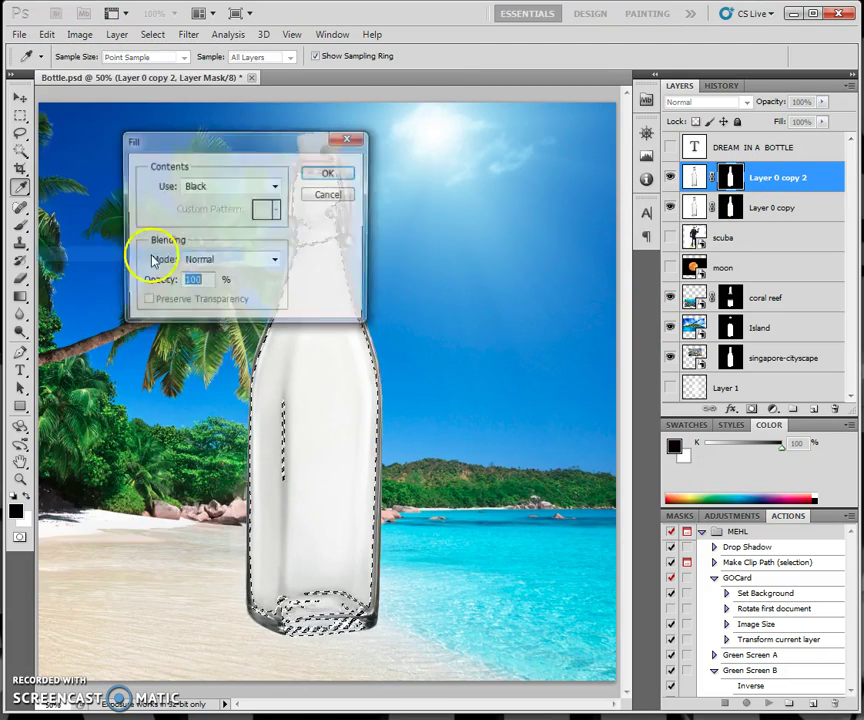
pyautogui.click(331, 173)
pyautogui.press('w')
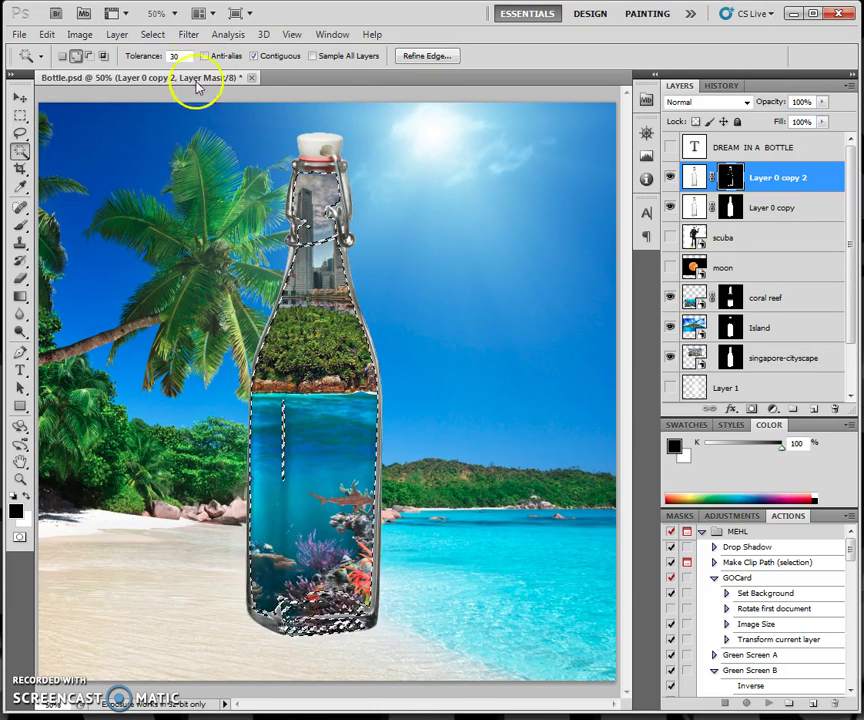
pyautogui.click(153, 34)
pyautogui.click(178, 66)
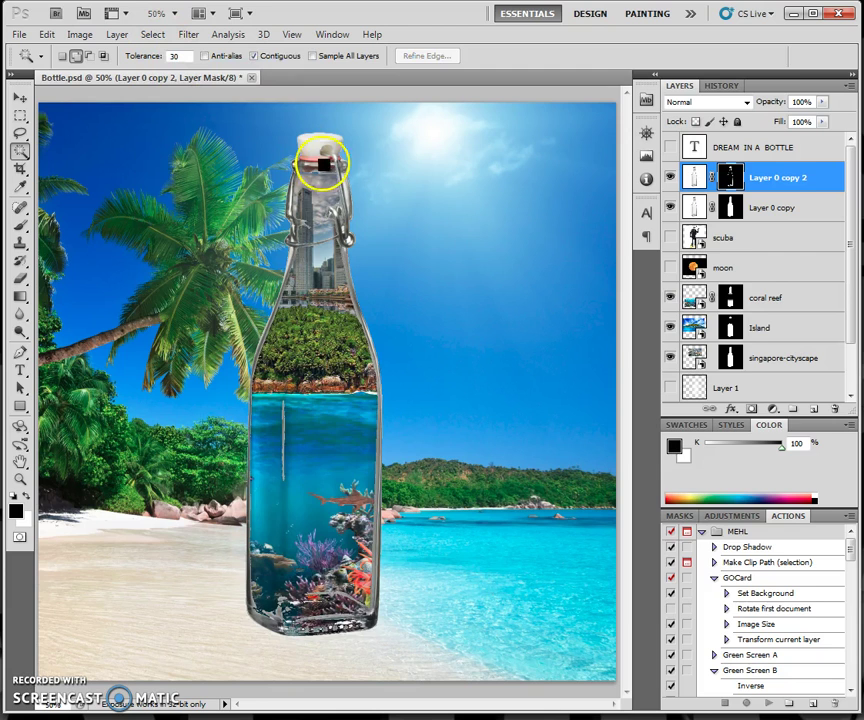
# Step: Reorder Layer 0 copy above Layer 0 copy 2, and show and select the Layer 1 glow behind the bottle
pyautogui.moveTo(773, 215); pyautogui.dragTo(776, 177)
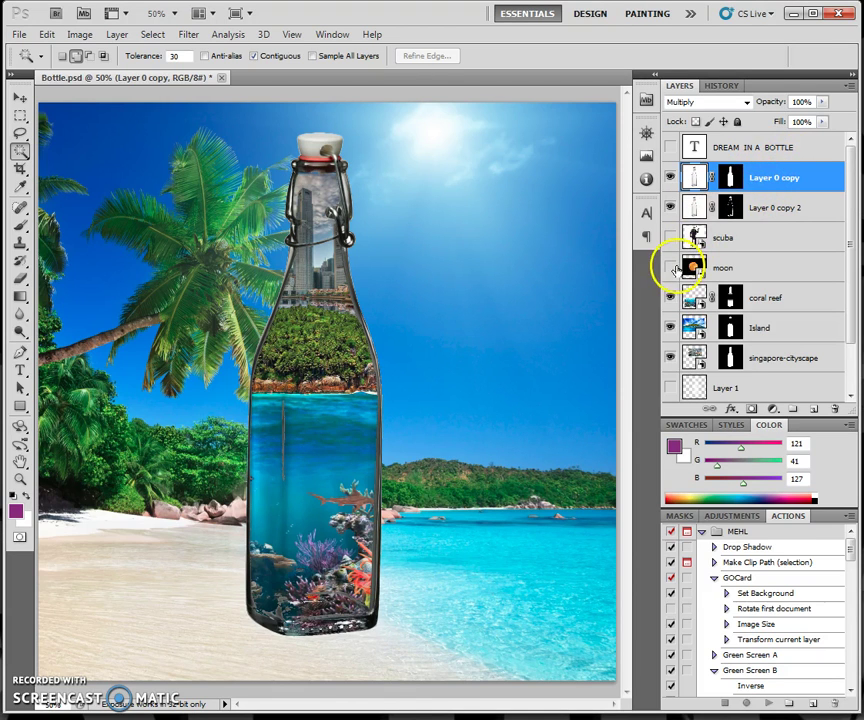
pyautogui.click(670, 388)
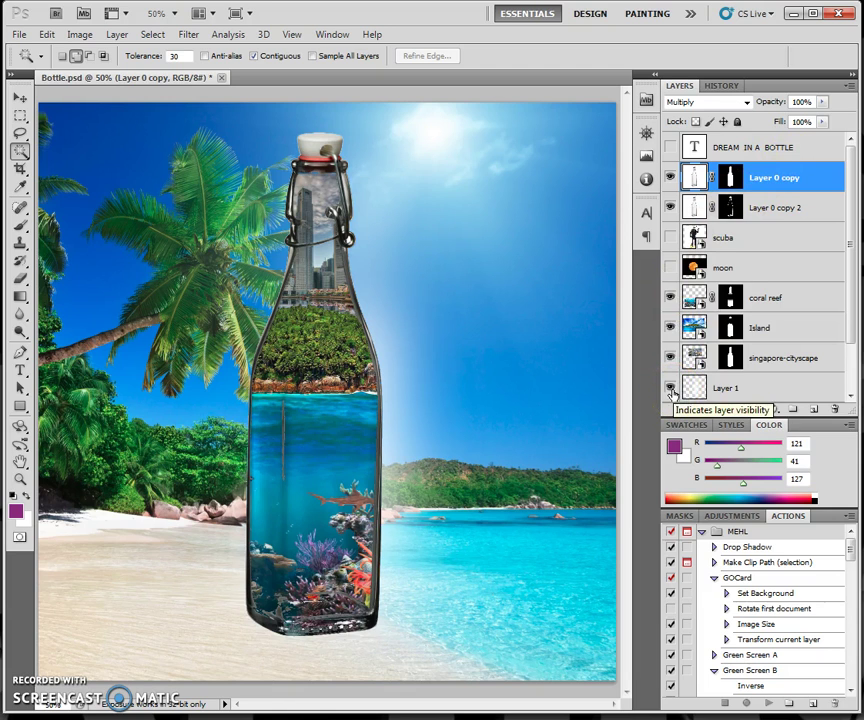
pyautogui.click(20, 97)
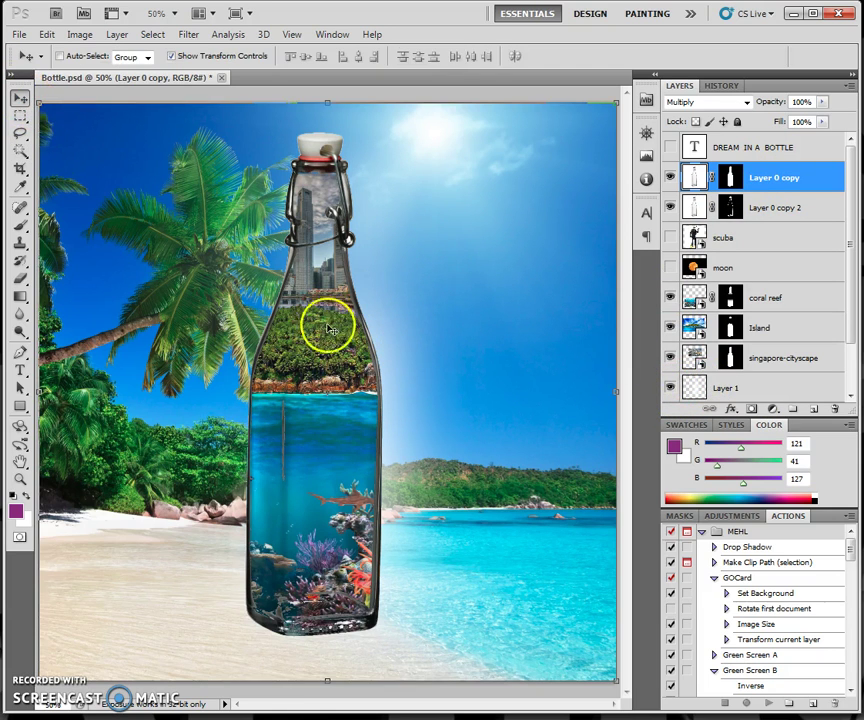
pyautogui.click(741, 388)
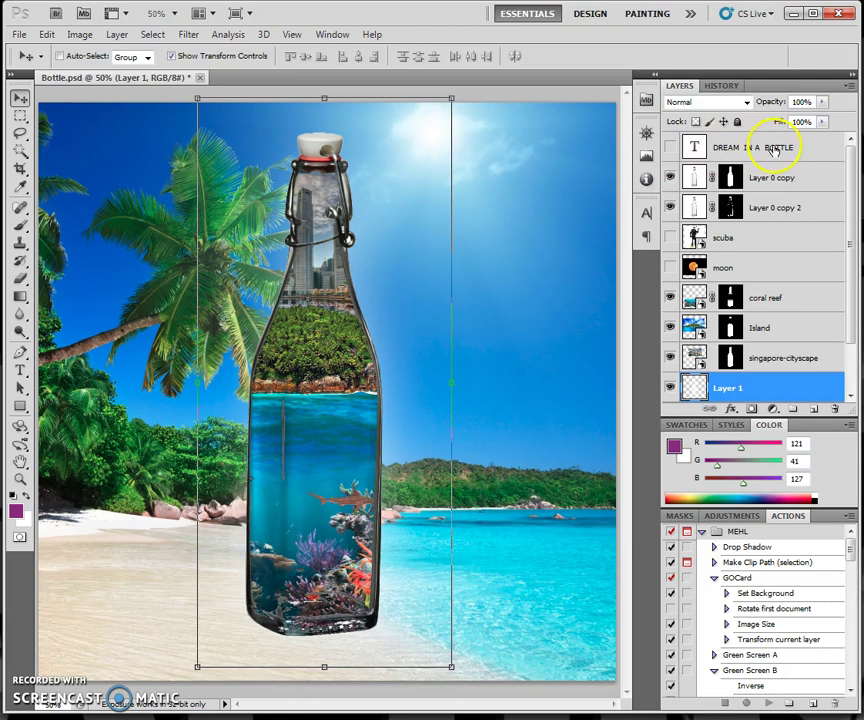
# Step: Show and select the scuba layer, keeping the moon layer hidden
pyautogui.click(670, 238)
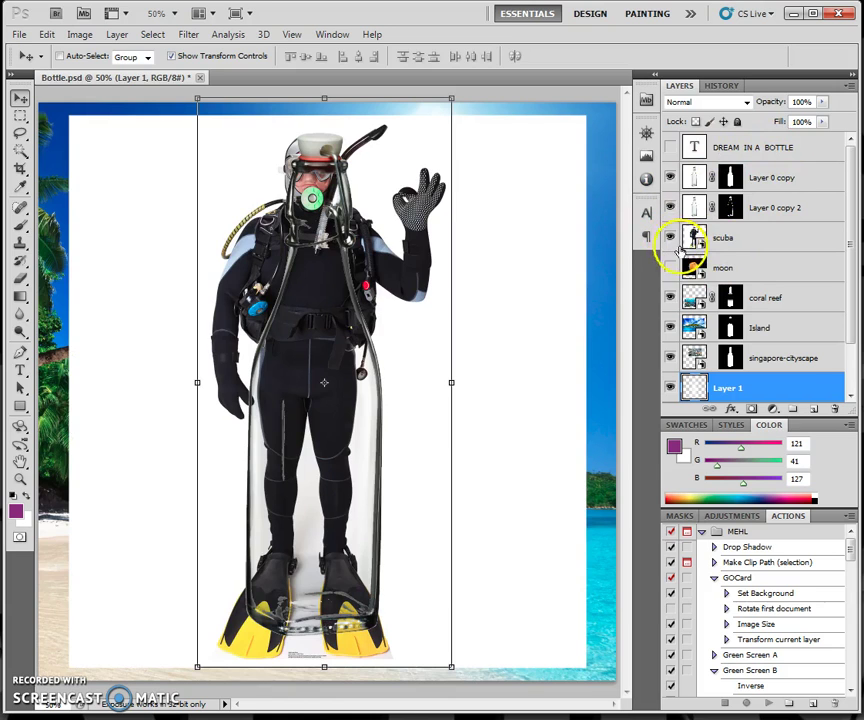
pyautogui.click(670, 268)
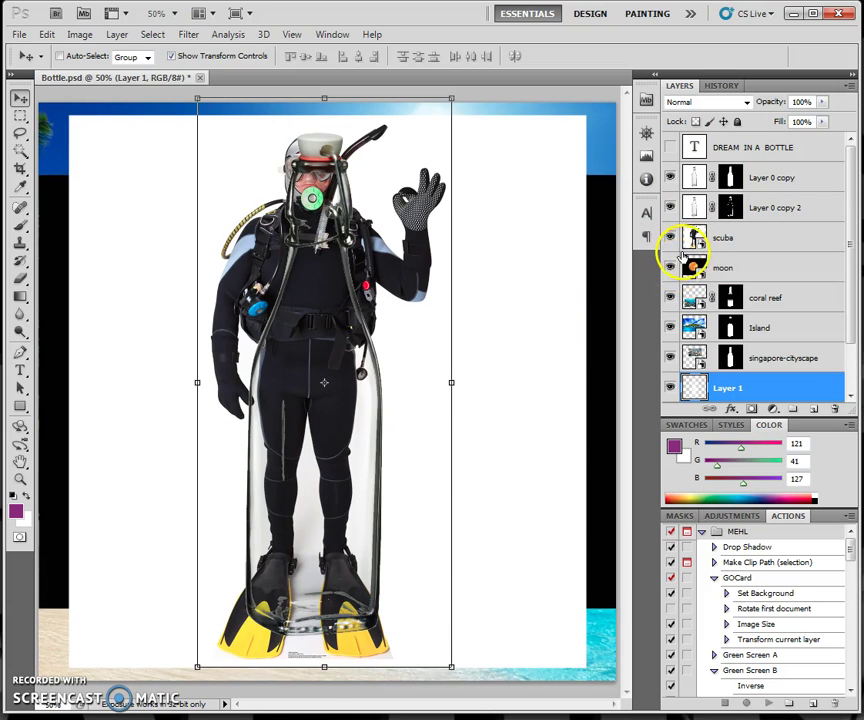
pyautogui.click(725, 240)
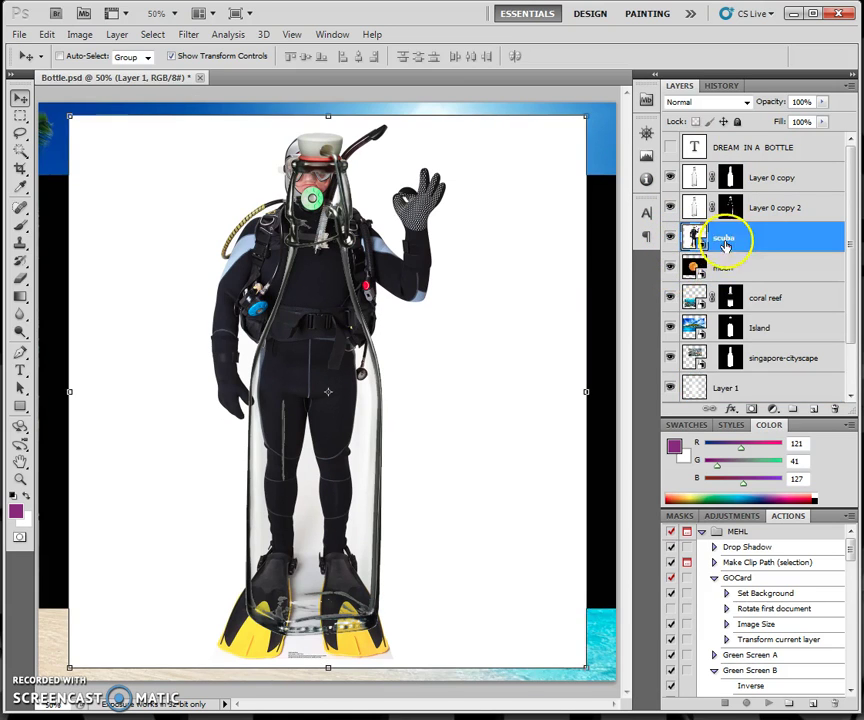
pyautogui.click(670, 268)
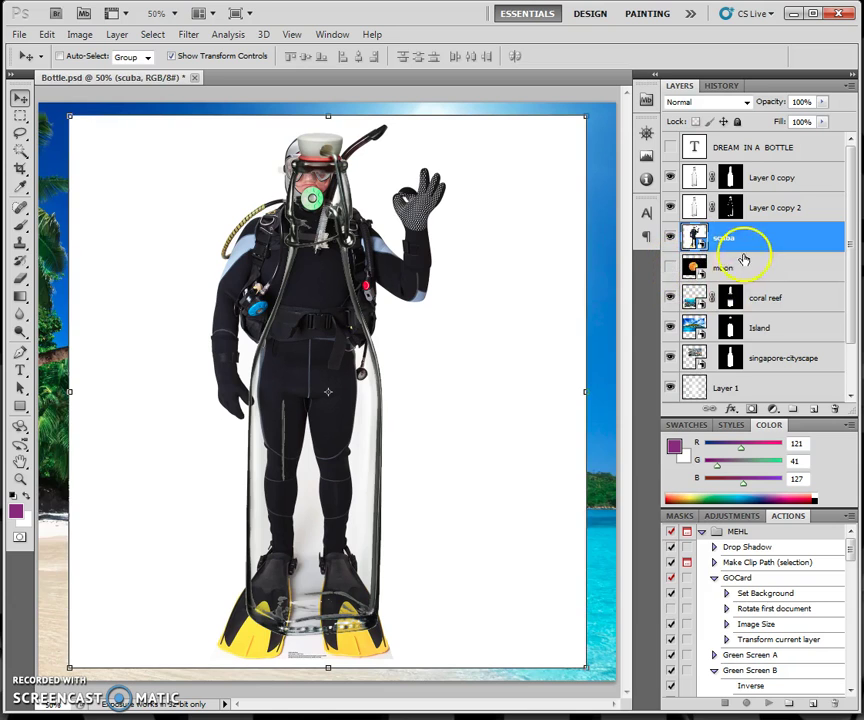
# Step: Select the white background around the diver with the Magic Wand, invert the selection, and add it as a mask on the scuba layer
pyautogui.click(22, 152)
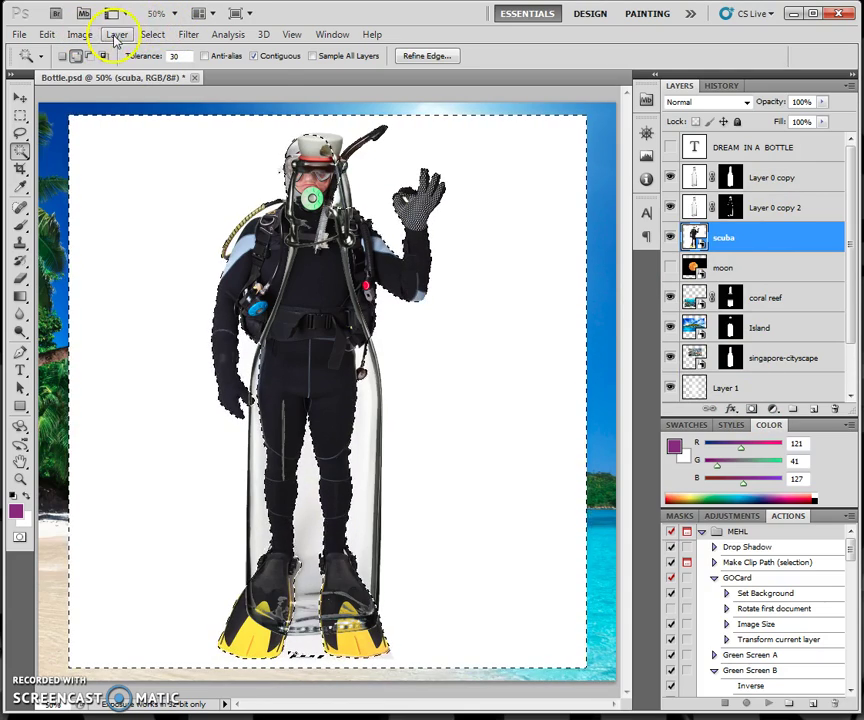
pyautogui.click(152, 34)
pyautogui.click(190, 94)
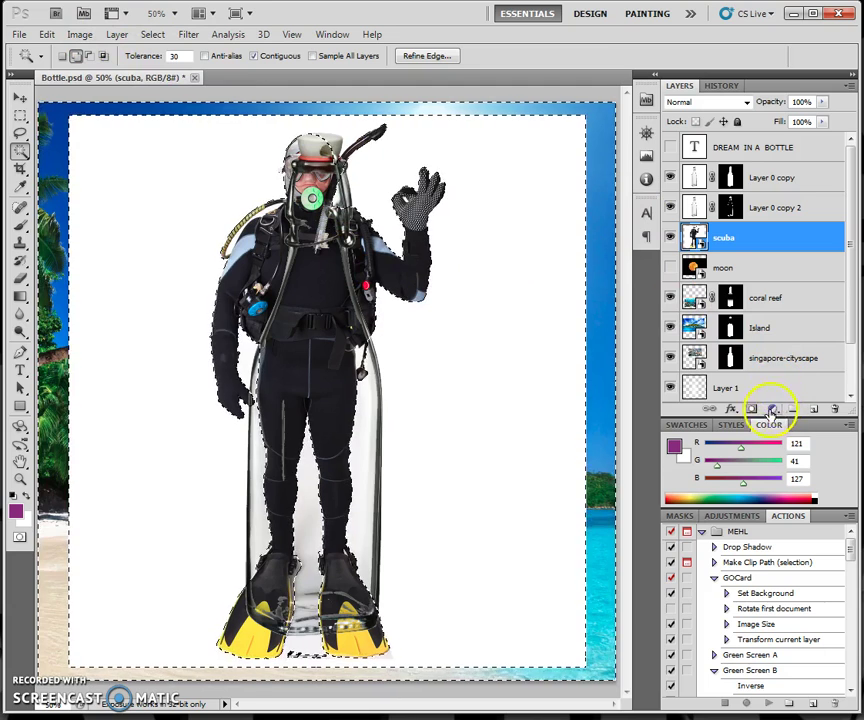
pyautogui.click(751, 410)
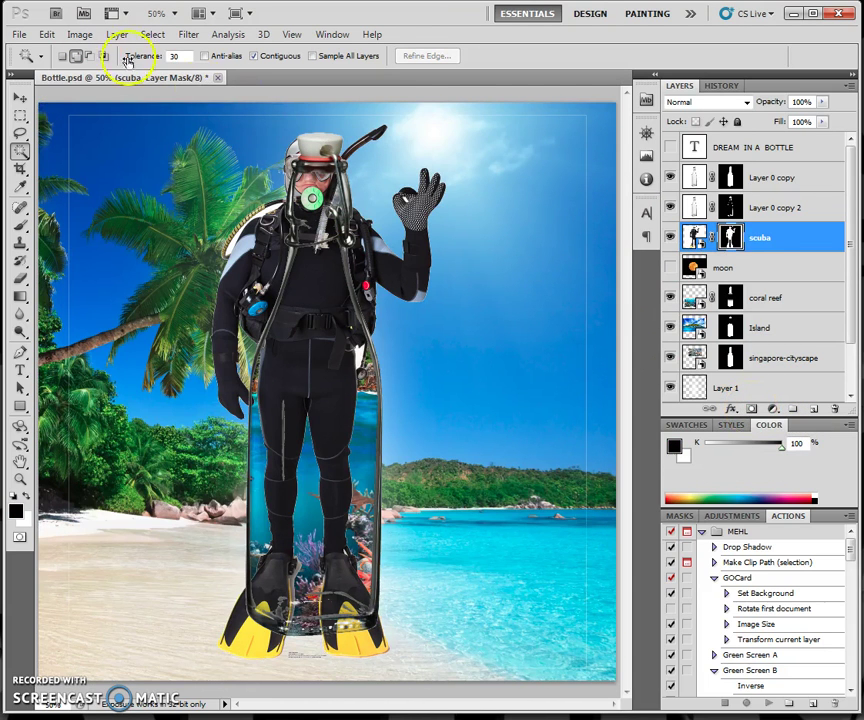
# Step: Scale the diver to about 27.9%, rotate it about 53°, and place it over the coral reef with its fins crossing the bottle's edge
pyautogui.click(20, 97)
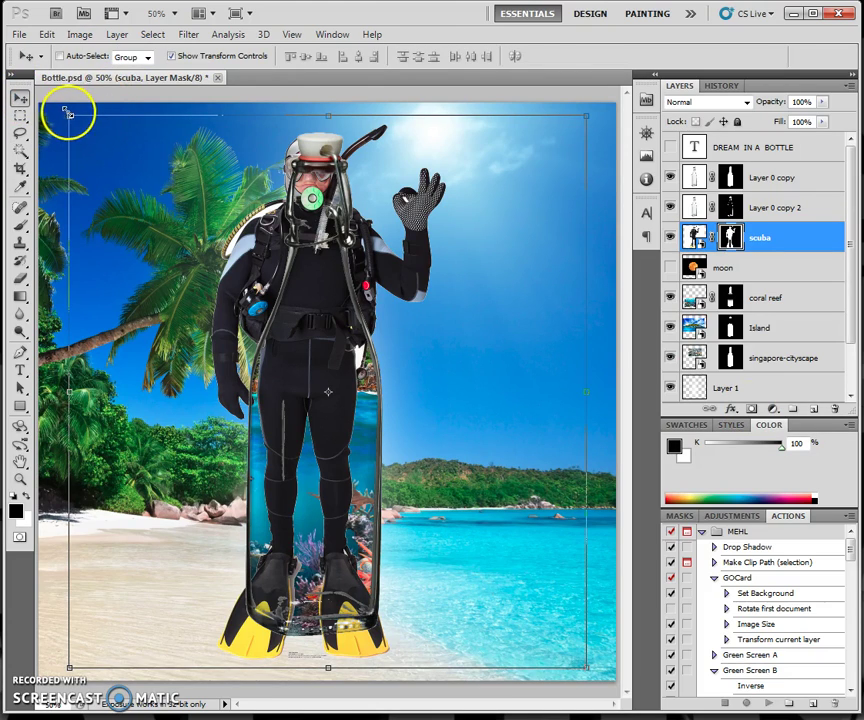
pyautogui.moveTo(70, 114); pyautogui.dragTo(513, 436)
pyautogui.moveTo(534, 550); pyautogui.dragTo(281, 473)
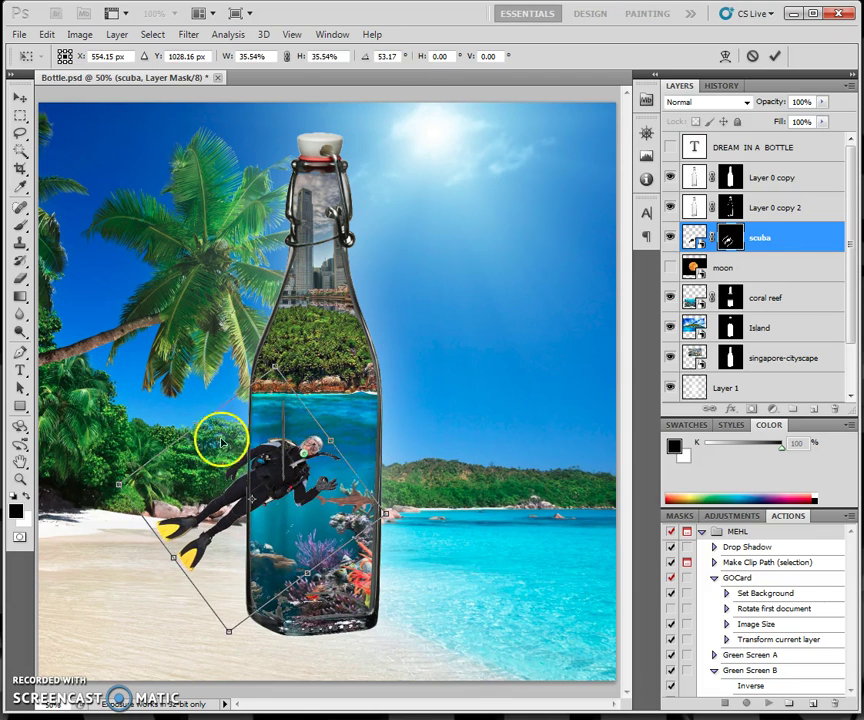
pyautogui.moveTo(116, 482); pyautogui.dragTo(176, 489)
pyautogui.moveTo(293, 497)
pyautogui.mouseDown()
pyautogui.moveTo(284, 553)
pyautogui.moveTo(301, 448)
pyautogui.moveTo(303, 515)
pyautogui.mouseUp()
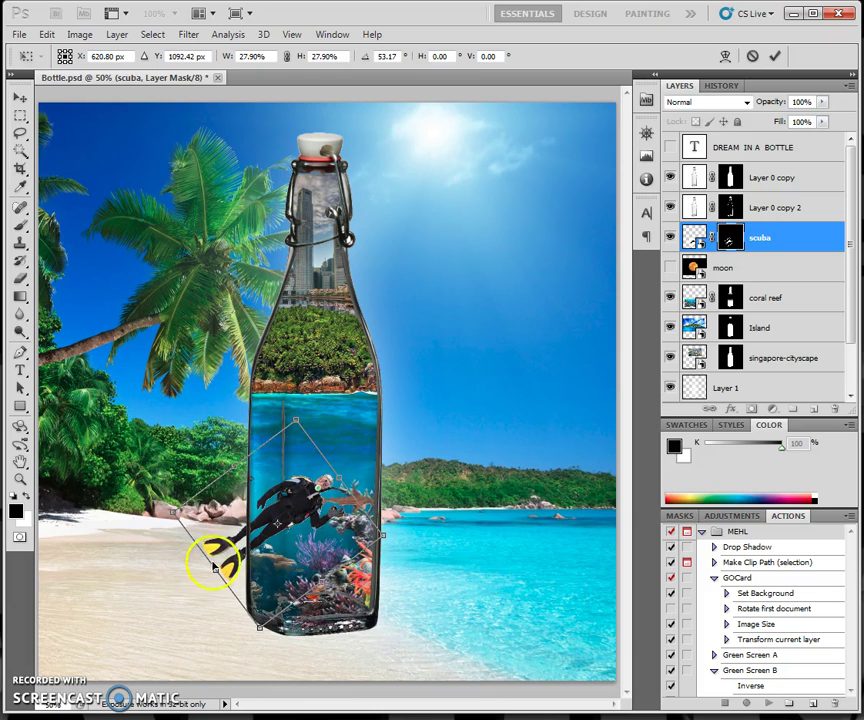
pyautogui.press('Return')
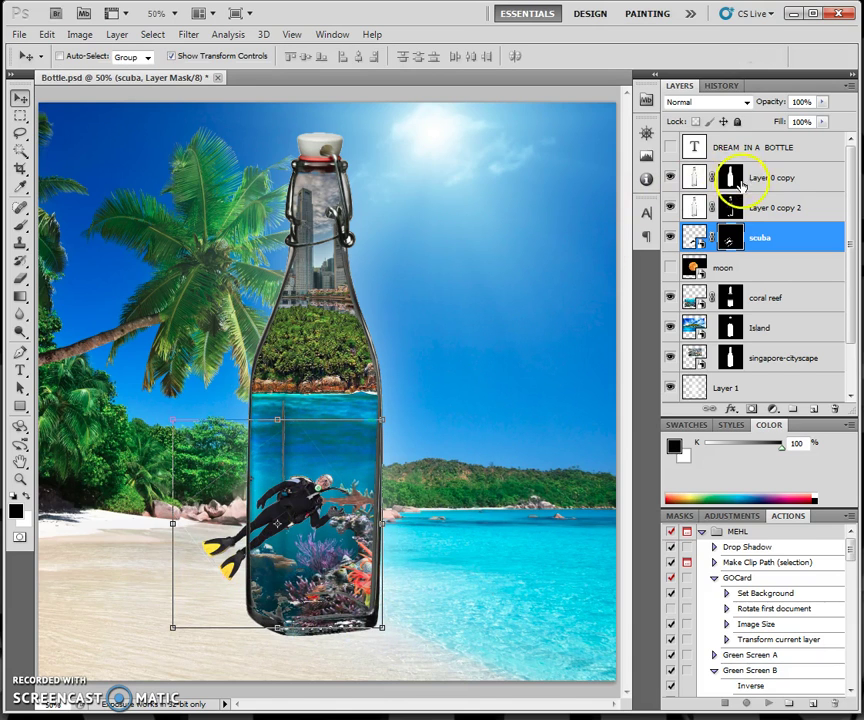
# Step: Load the singapore-cityscape layer mask as a selection and invert it to cover everything outside the bottle
pyautogui.click(730, 358)
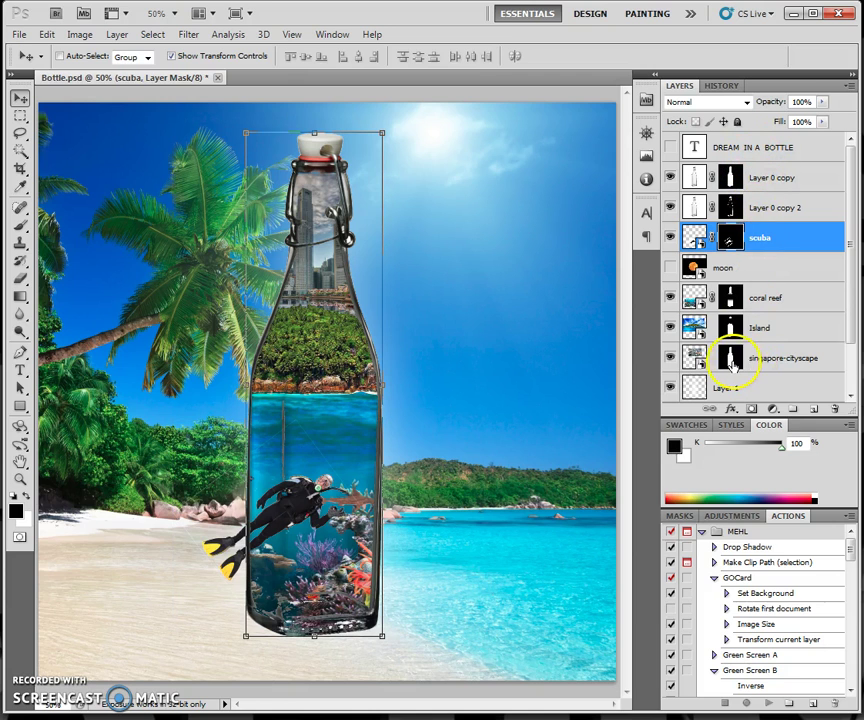
pyautogui.rightClick(730, 358)
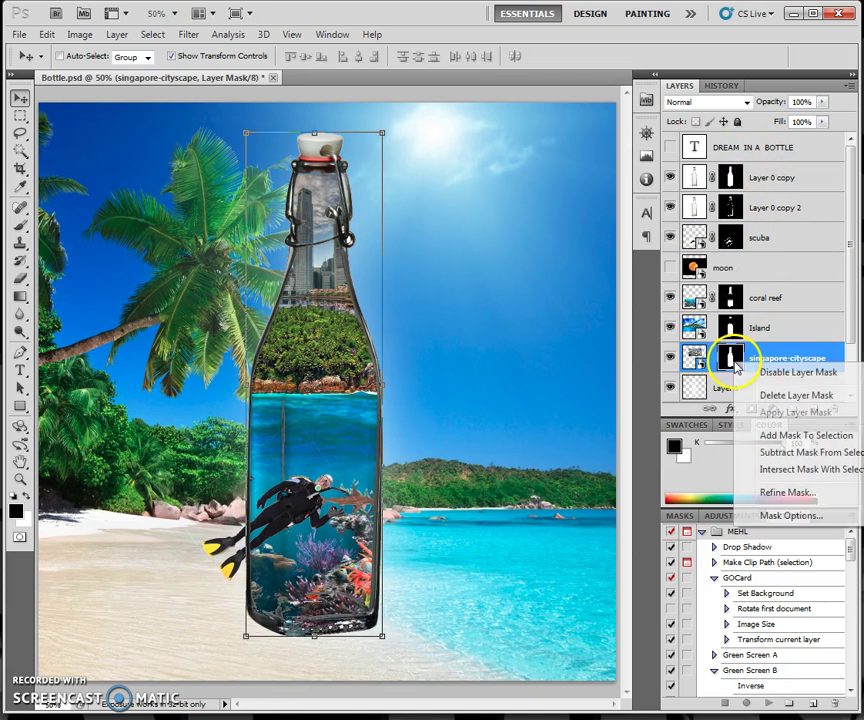
pyautogui.click(772, 436)
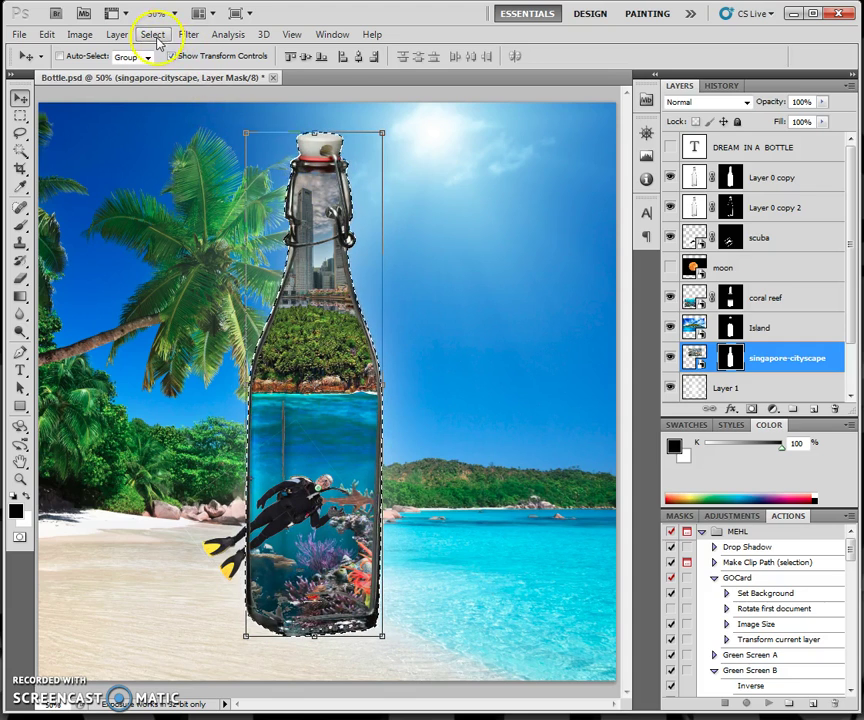
pyautogui.click(153, 35)
pyautogui.click(176, 96)
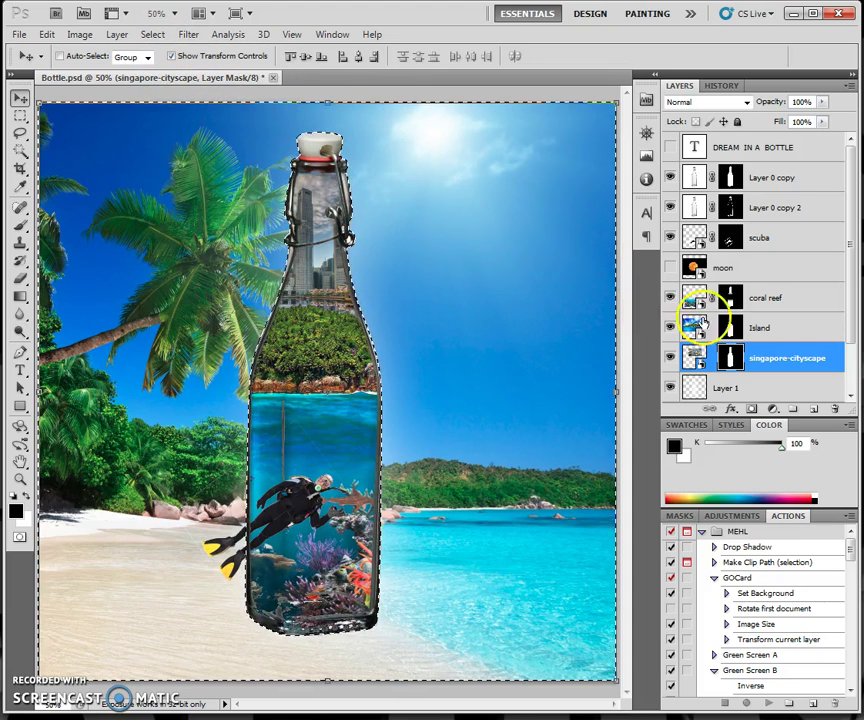
# Step: Fill the selected area outside the bottle with black at 100% opacity on the scuba layer's mask, and deselect
pyautogui.click(730, 240)
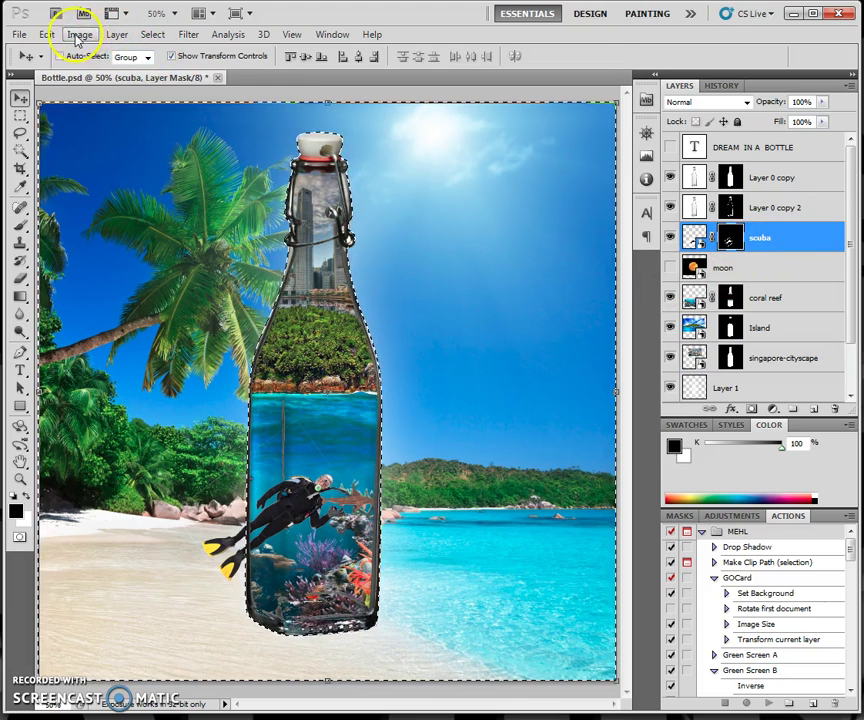
pyautogui.click(50, 36)
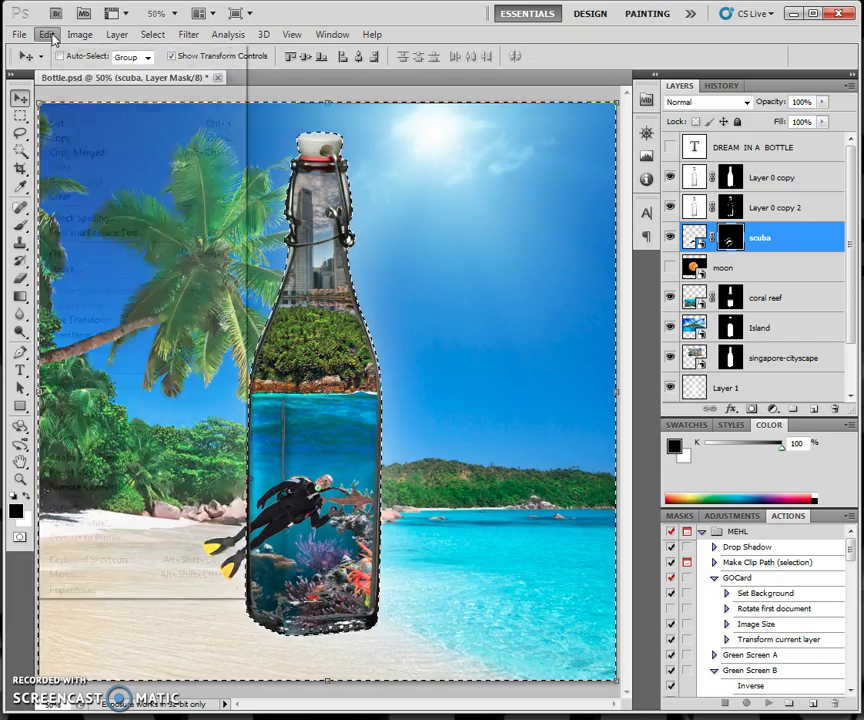
pyautogui.click(71, 259)
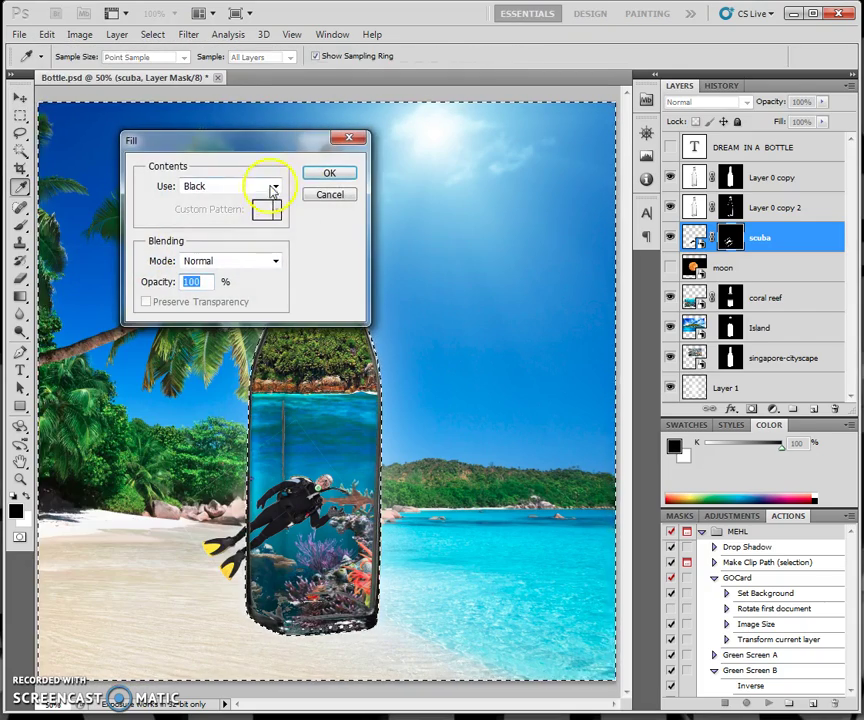
pyautogui.click(329, 174)
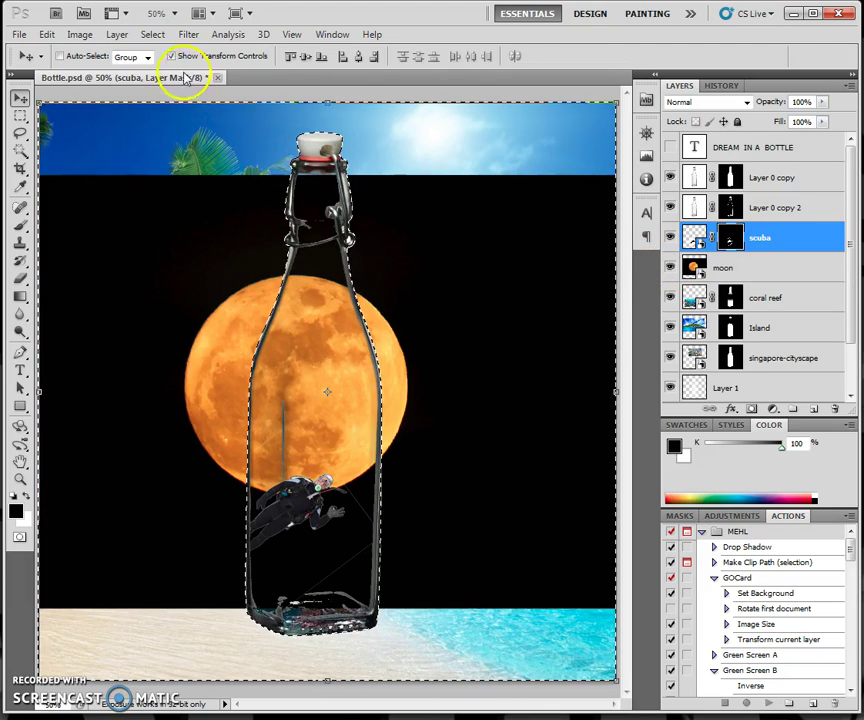
pyautogui.click(152, 34)
pyautogui.click(170, 63)
# Step: Select the moon layer's black background with the Magic Wand, invert the selection, and add a layer mask that isolates the moon
pyautogui.click(19, 149)
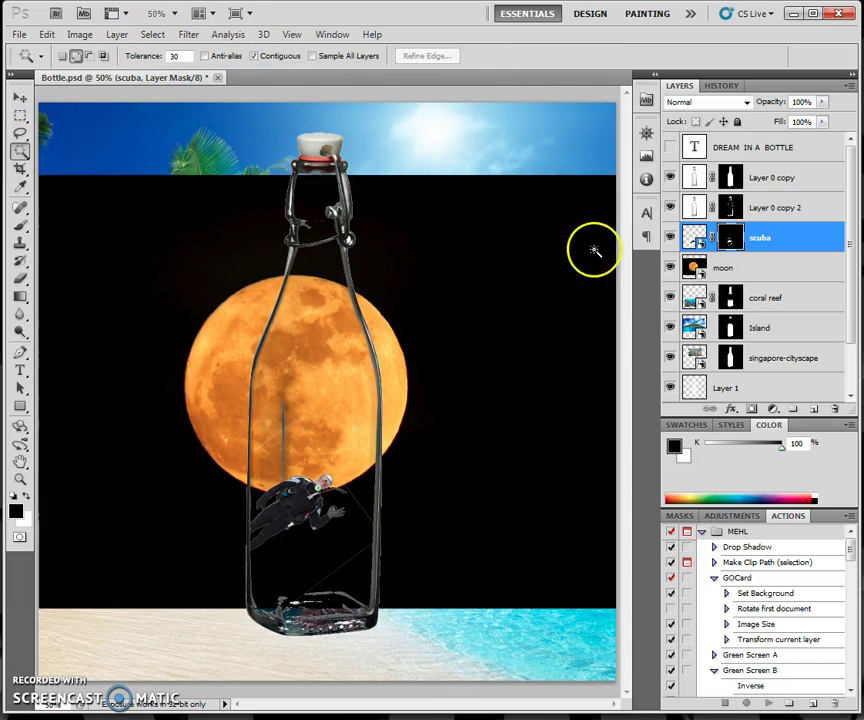
pyautogui.click(700, 268)
pyautogui.click(137, 293)
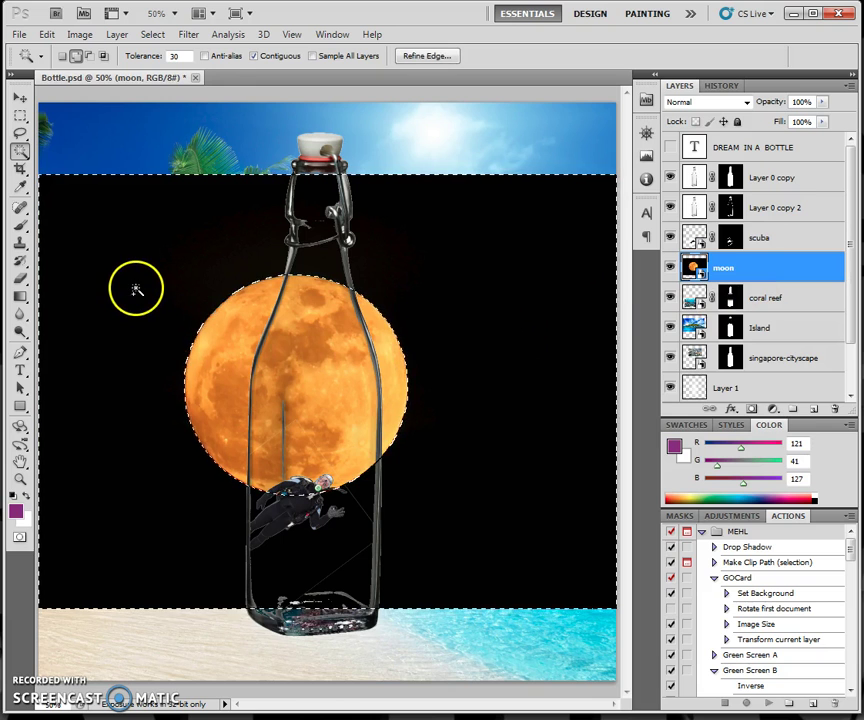
pyautogui.click(155, 36)
pyautogui.click(170, 98)
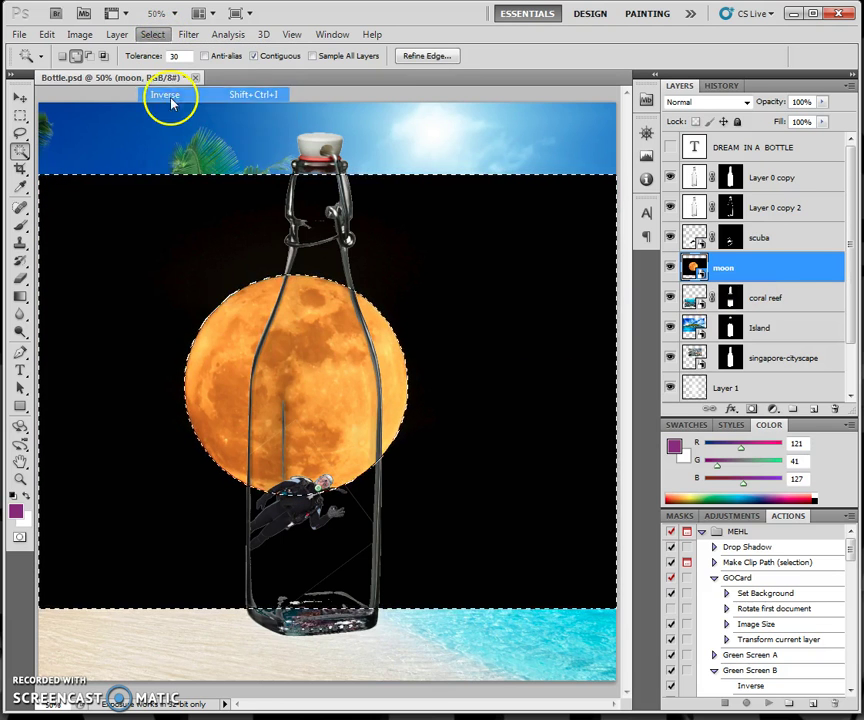
pyautogui.click(751, 409)
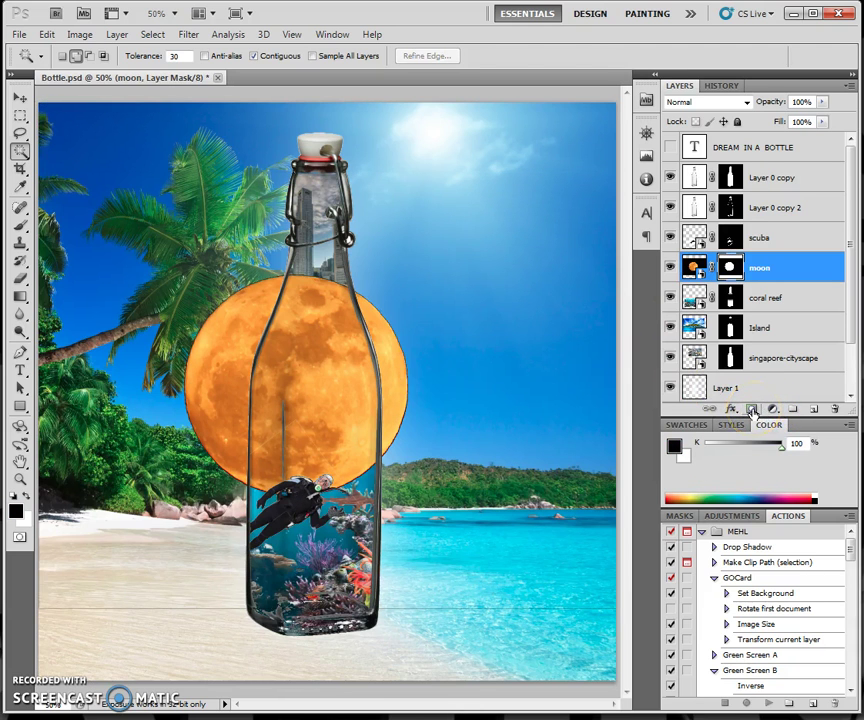
# Step: Scale the moon to about 41% and place it over the bottle's neck, extending past the neck's edge
pyautogui.click(23, 98)
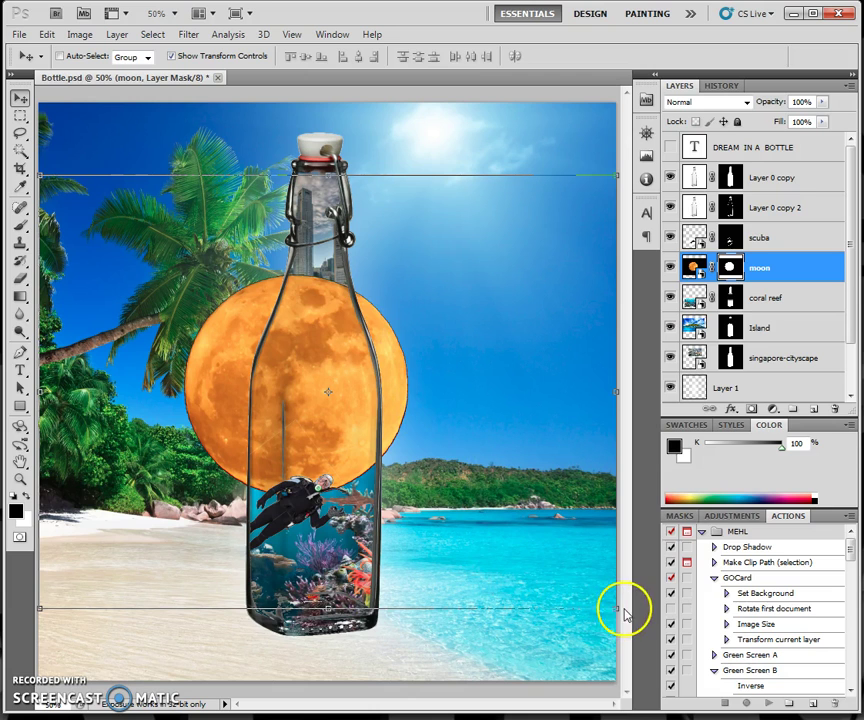
pyautogui.moveTo(616, 608); pyautogui.dragTo(330, 380)
pyautogui.moveTo(218, 328); pyautogui.dragTo(363, 268)
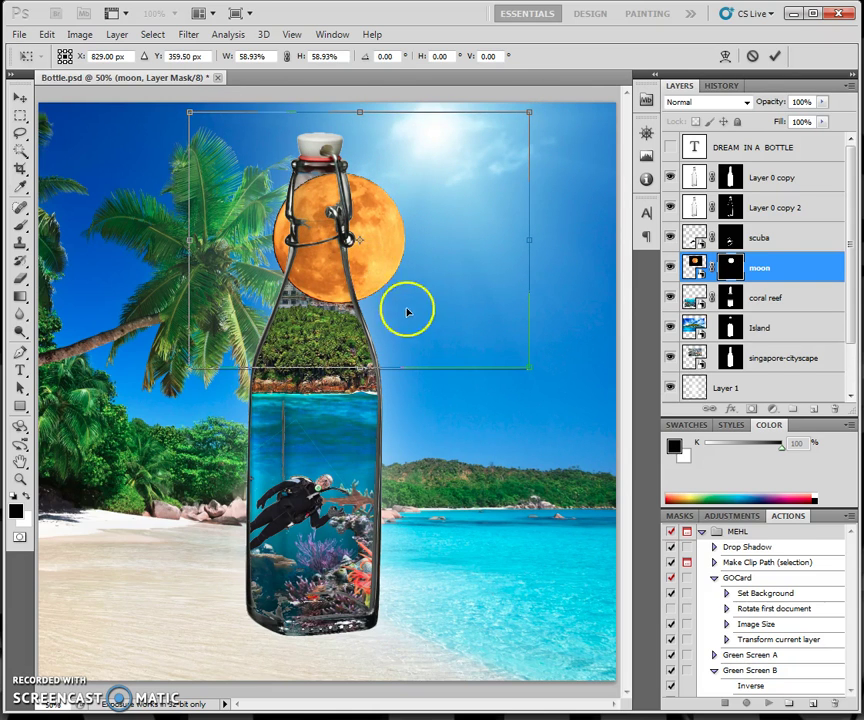
pyautogui.moveTo(530, 364); pyautogui.dragTo(434, 282)
pyautogui.moveTo(266, 213); pyautogui.dragTo(327, 211)
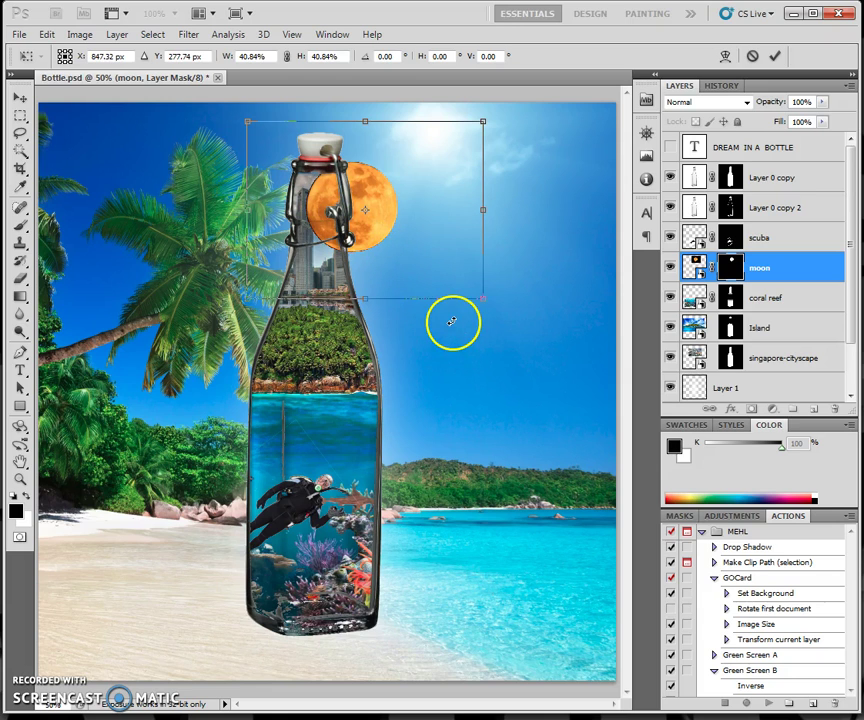
pyautogui.press('Return')
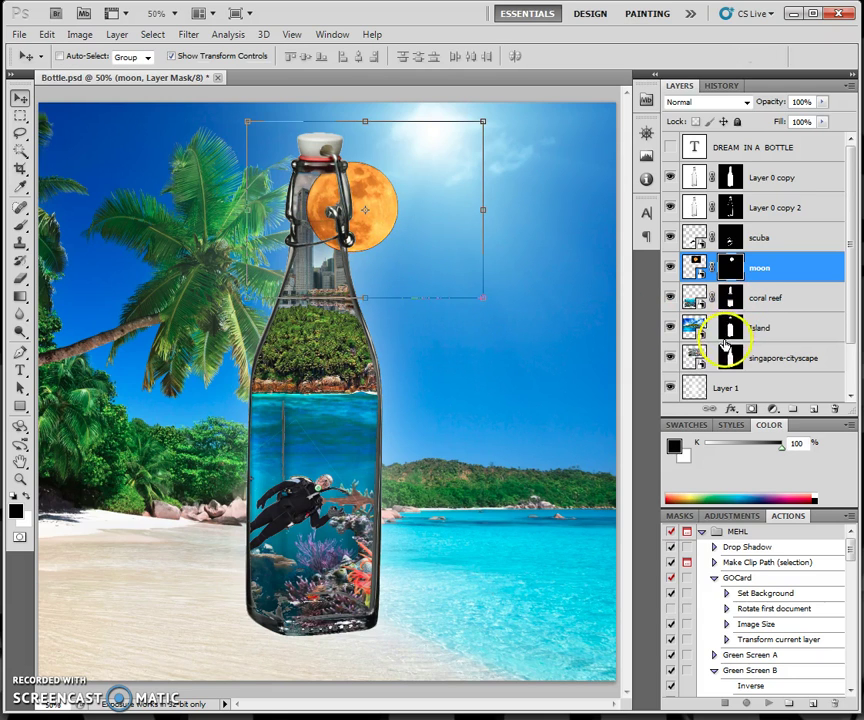
# Step: Load the bottle shape from the singapore-cityscape mask as a selection, select the moon layer, and invert the selection
pyautogui.click(732, 360)
pyautogui.rightClick(733, 361)
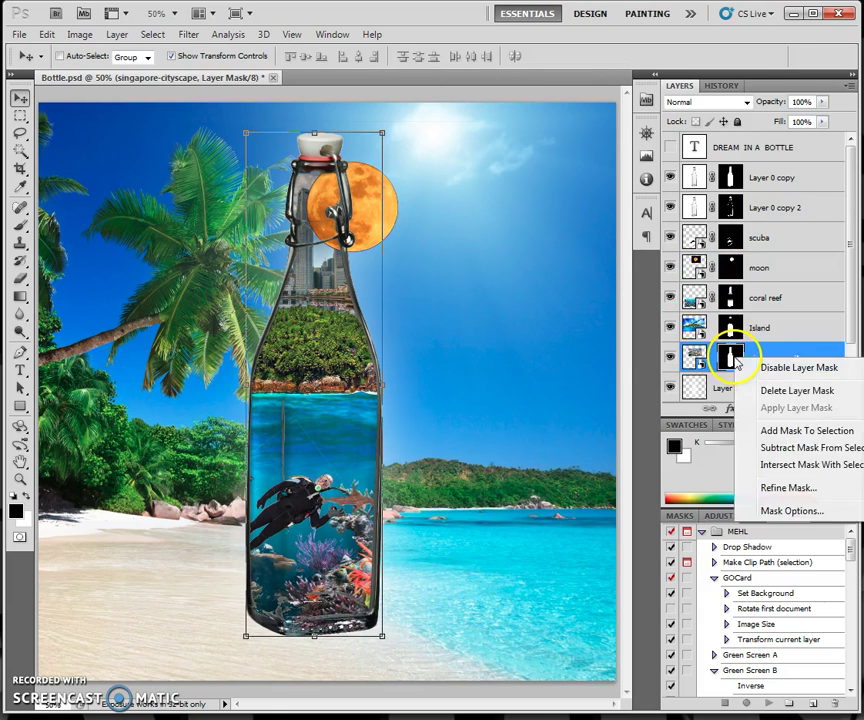
pyautogui.click(769, 429)
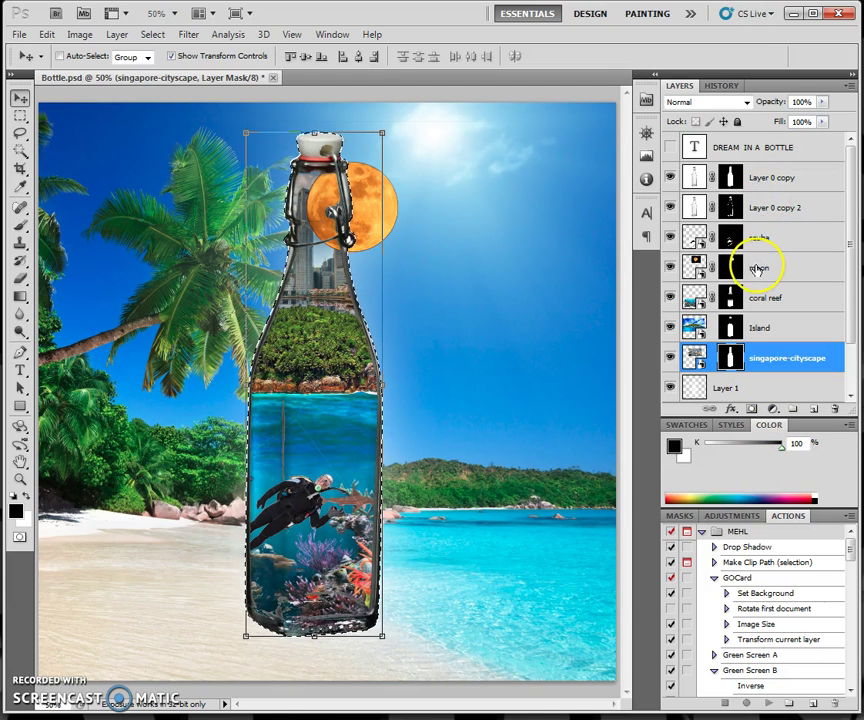
pyautogui.click(757, 268)
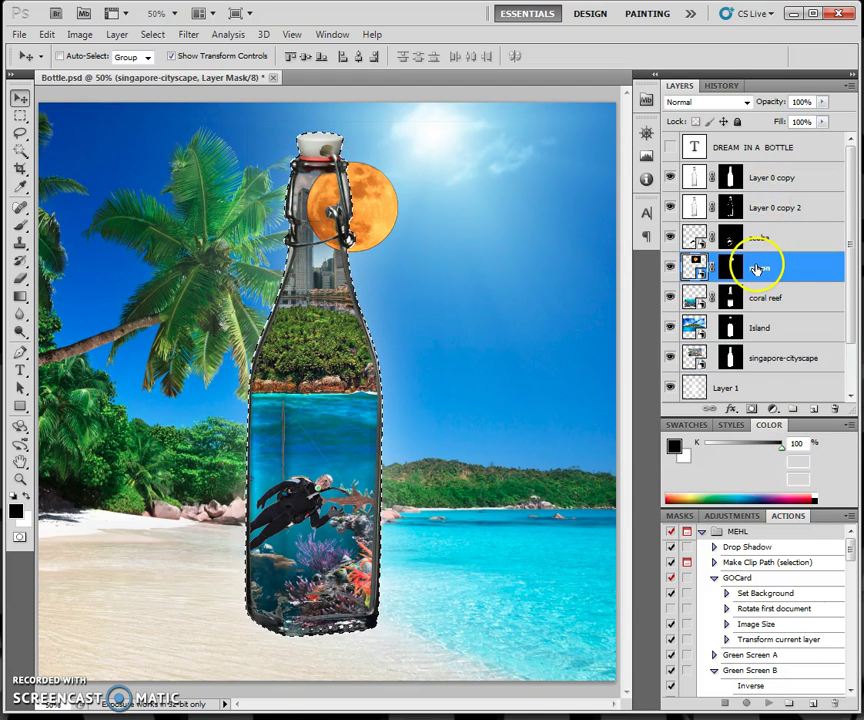
pyautogui.click(152, 34)
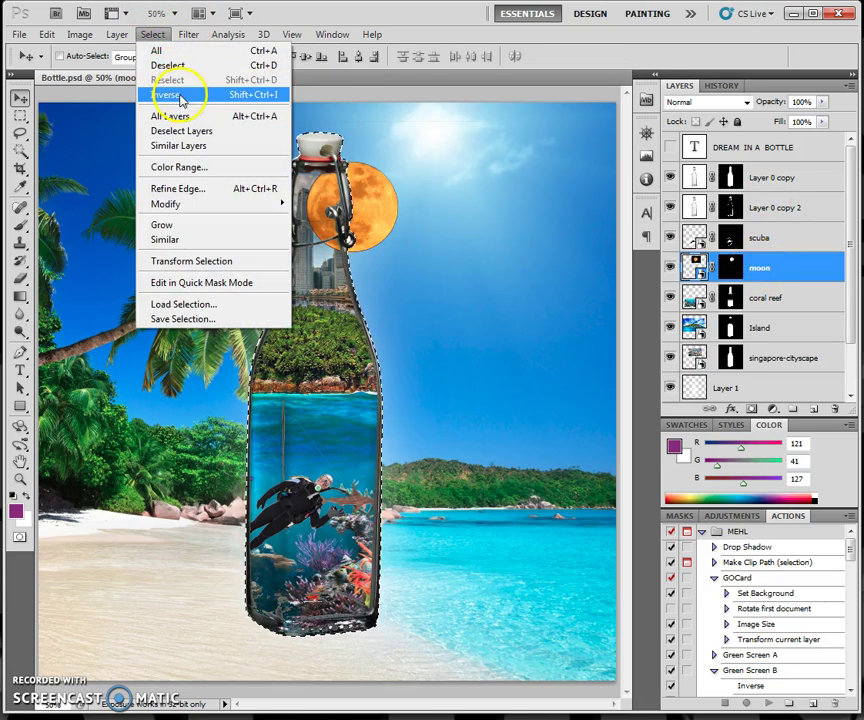
pyautogui.click(166, 94)
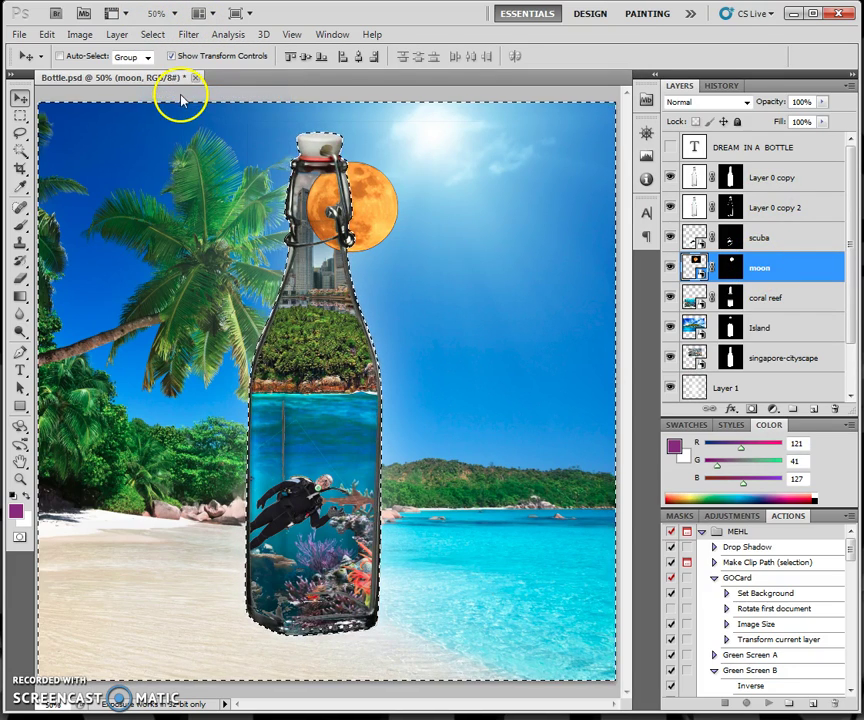
# Step: Fill the selected area outside the bottle with black at 100% opacity on the moon layer's mask
pyautogui.click(46, 34)
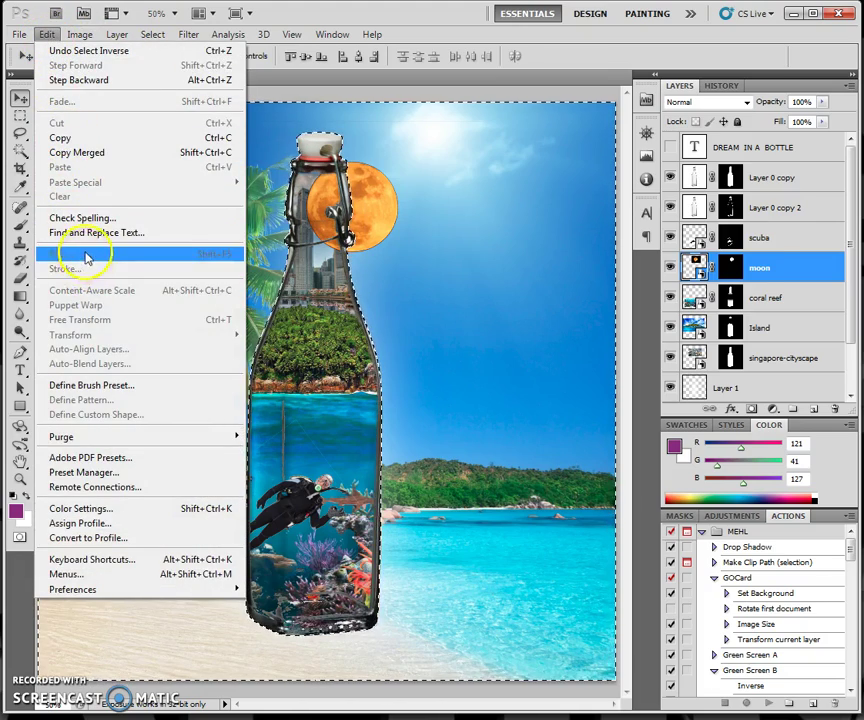
pyautogui.click(733, 268)
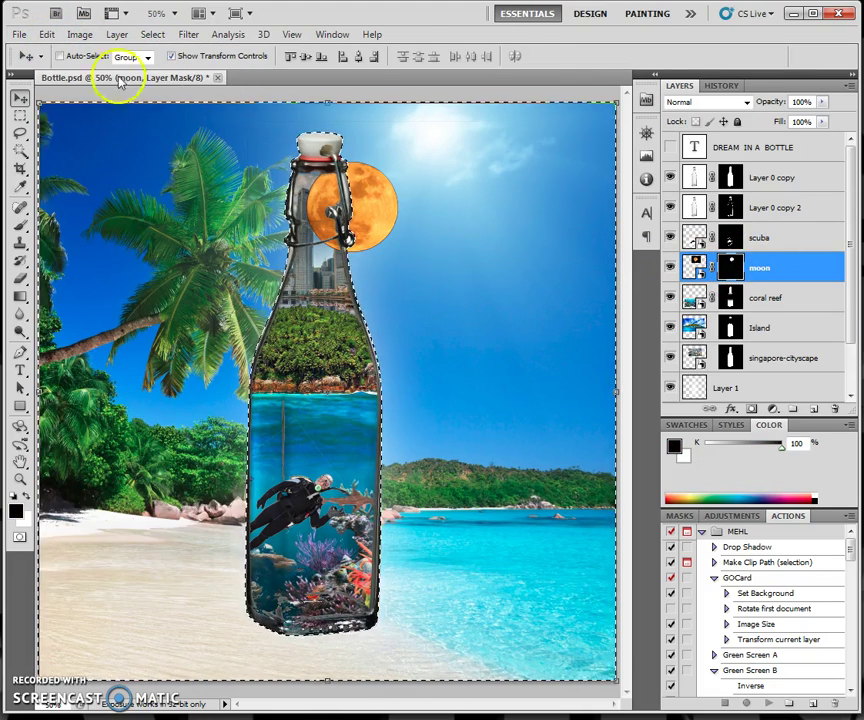
pyautogui.click(47, 34)
pyautogui.click(99, 258)
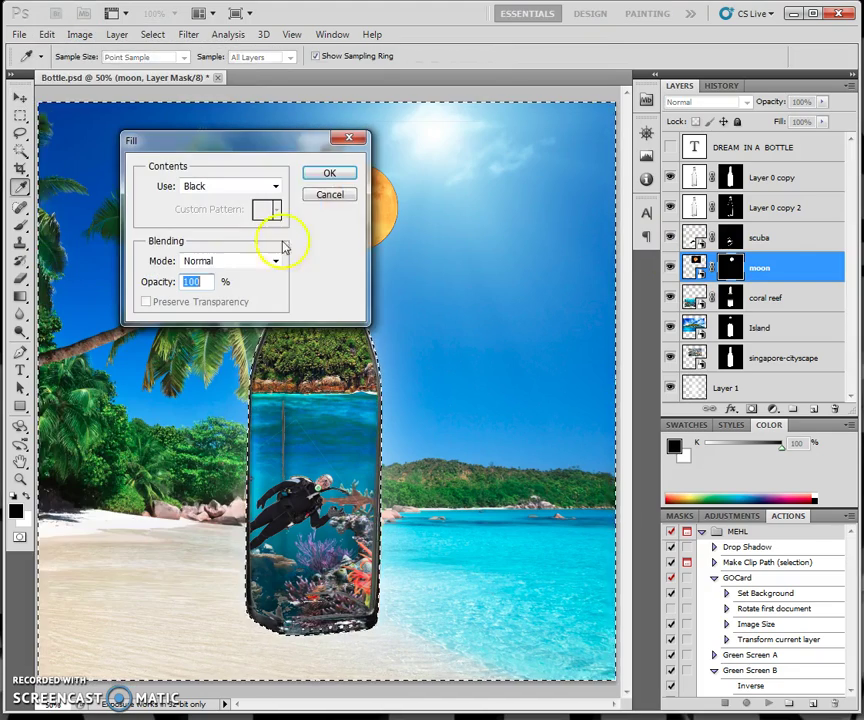
pyautogui.click(318, 177)
pyautogui.press('v')
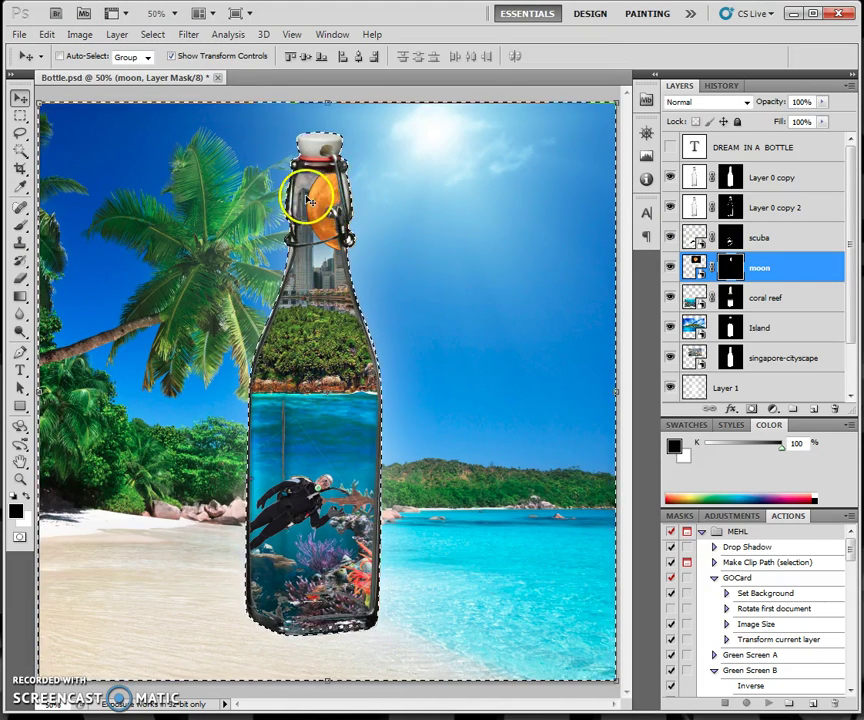
# Step: Hide the moon and use Quick Selection on the singapore-cityscape layer to add the buildings to the selection, subtracting excess sky
pyautogui.click(669, 268)
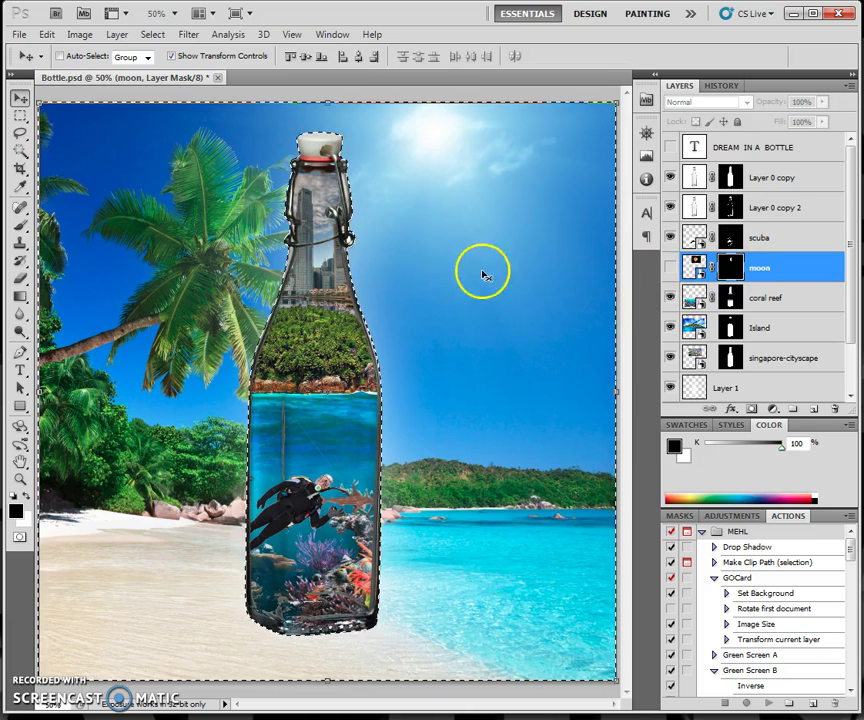
pyautogui.click(21, 152)
pyautogui.click(62, 150)
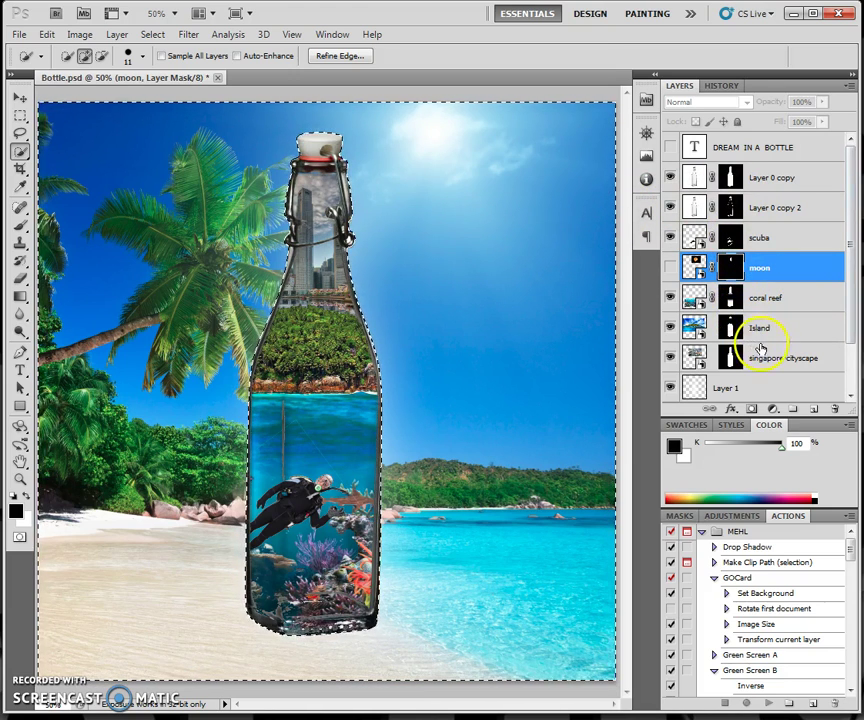
pyautogui.click(693, 360)
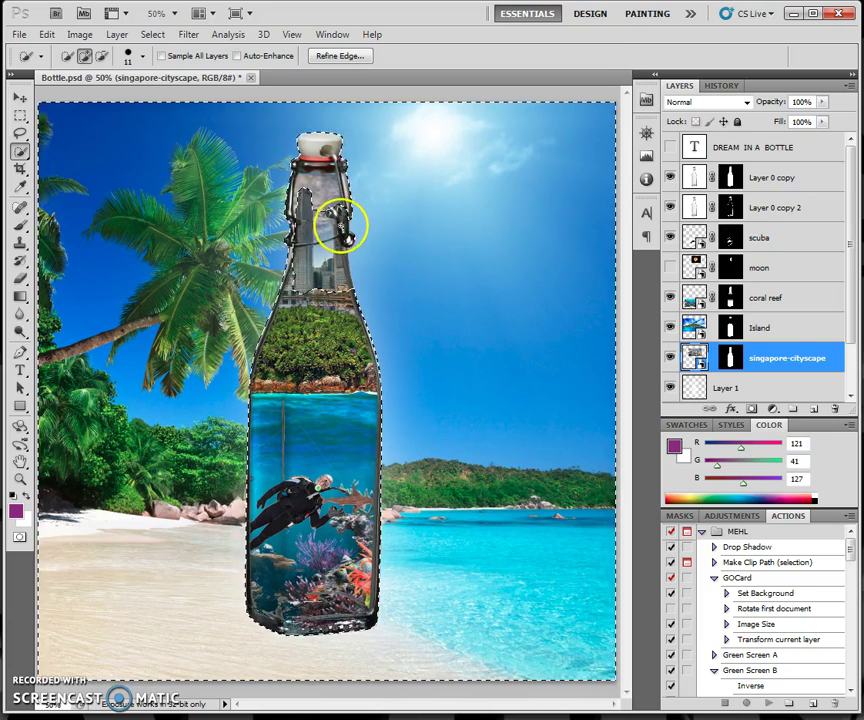
pyautogui.click(101, 57)
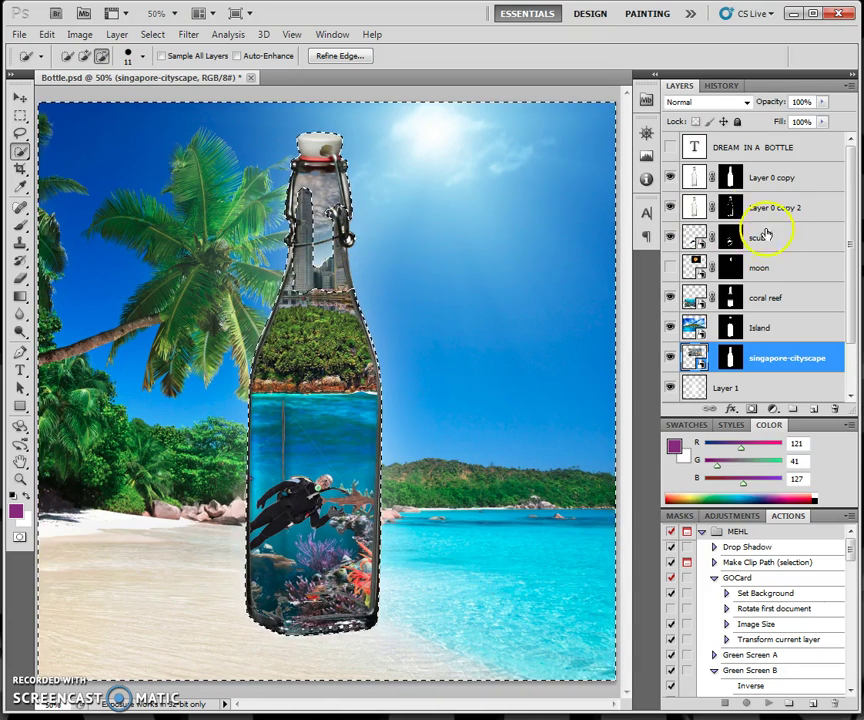
# Step: Show the moon layer again, fill the selection with black at 100% opacity on its mask, and deselect
pyautogui.click(733, 267)
pyautogui.click(670, 268)
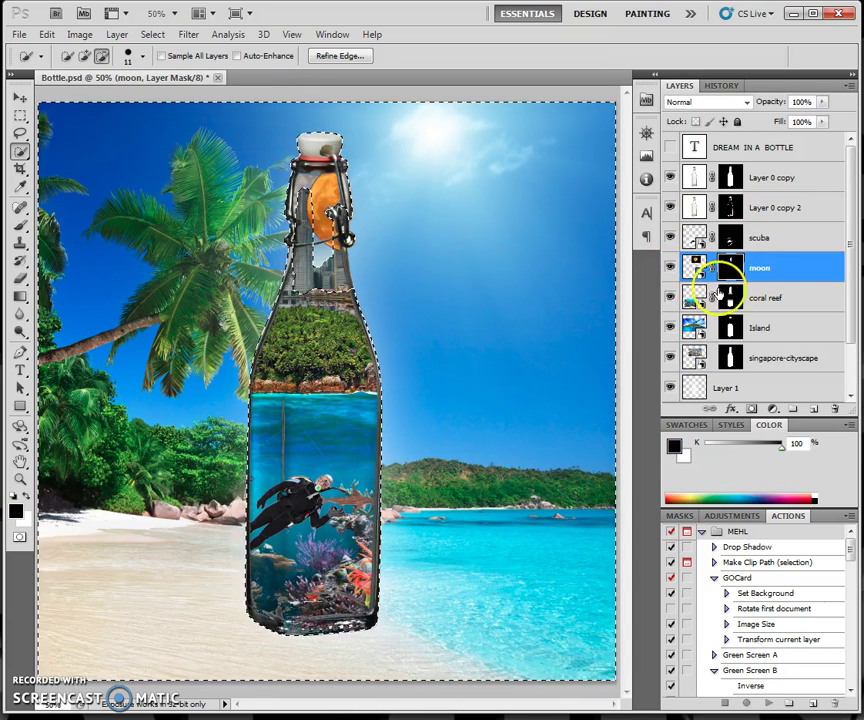
pyautogui.click(47, 34)
pyautogui.click(75, 256)
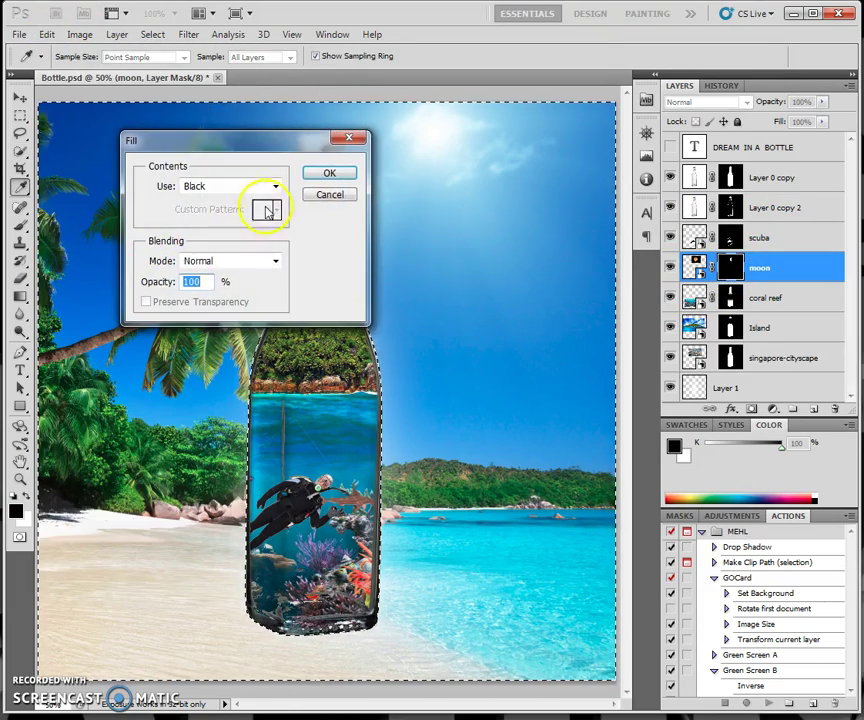
pyautogui.click(325, 175)
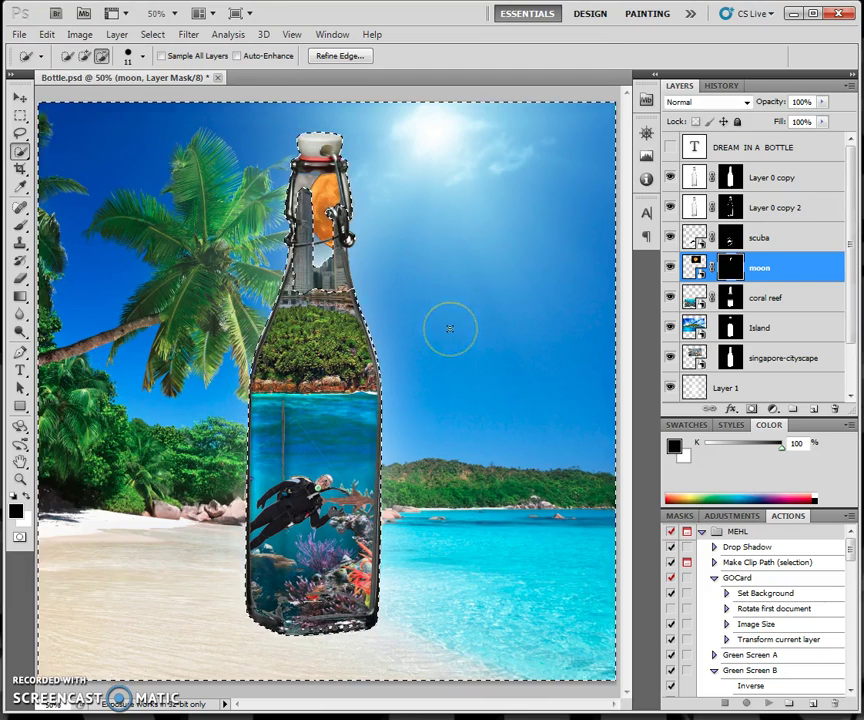
pyautogui.click(153, 34)
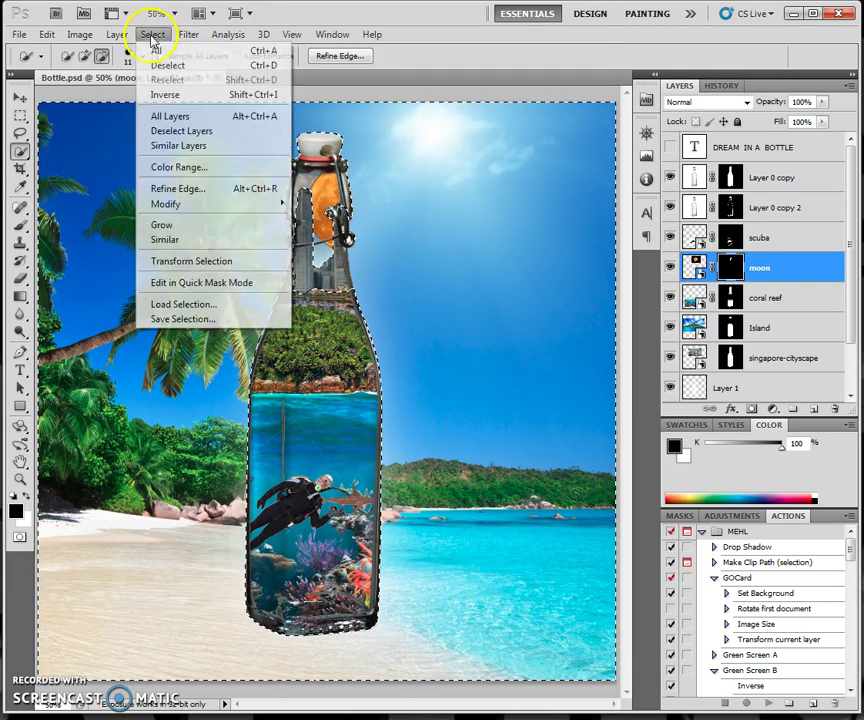
pyautogui.click(162, 66)
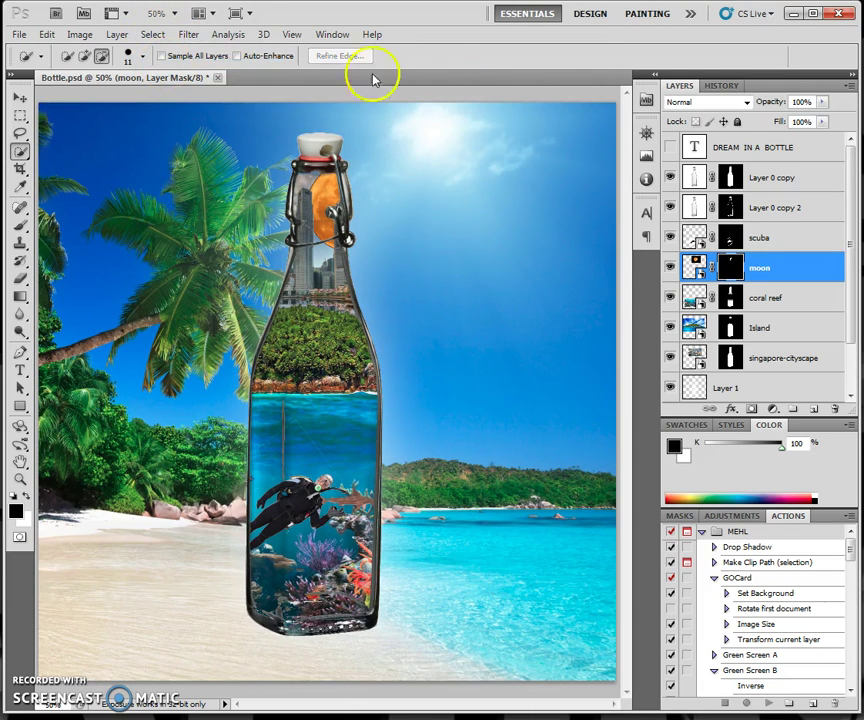
# Step: Toggle the visibility of Layer 0 copy, scuba, moon, coral reef, Island and singapore-cityscape one by one to examine each layer's contribution
pyautogui.click(671, 178)
pyautogui.click(671, 178)
pyautogui.click(672, 179)
pyautogui.click(672, 179)
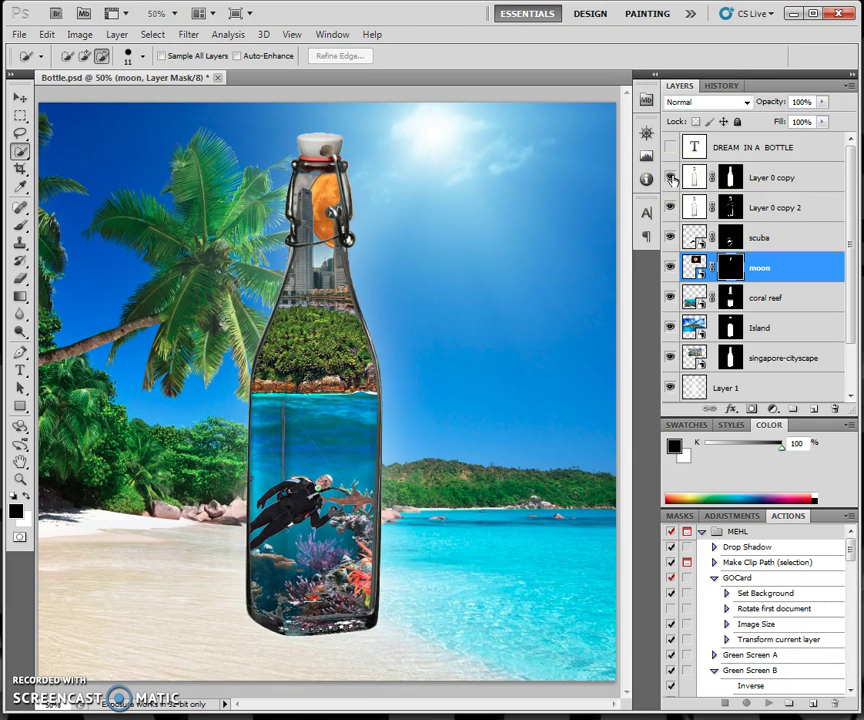
pyautogui.click(672, 179)
pyautogui.click(672, 179)
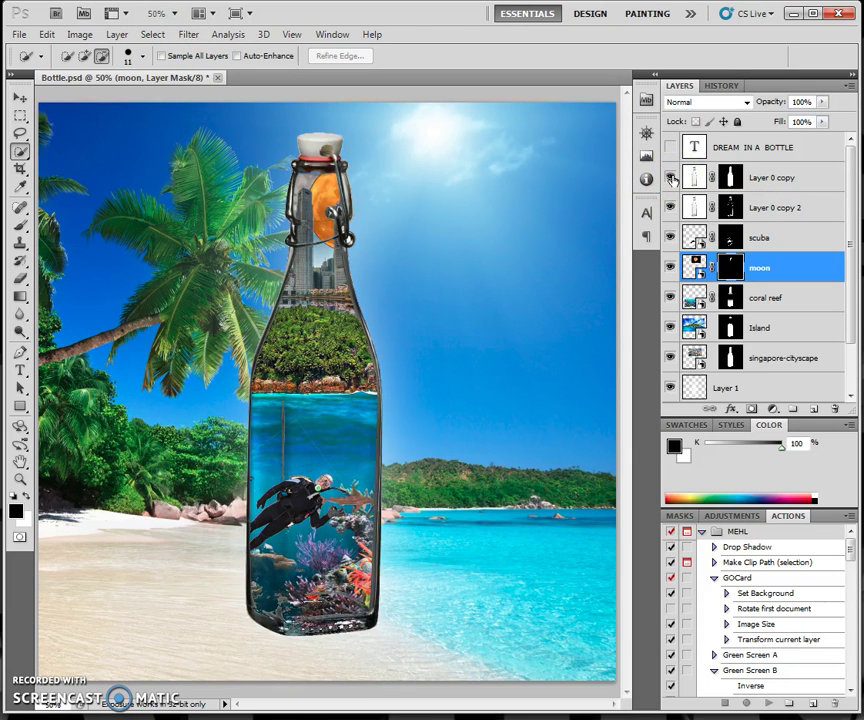
pyautogui.click(671, 238)
pyautogui.click(671, 238)
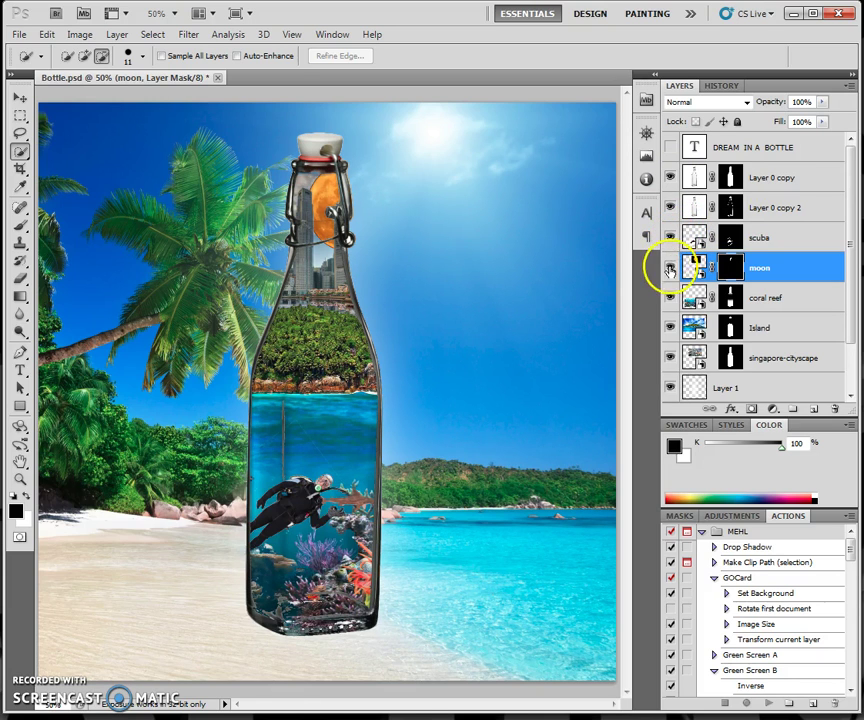
pyautogui.click(671, 268)
pyautogui.click(671, 268)
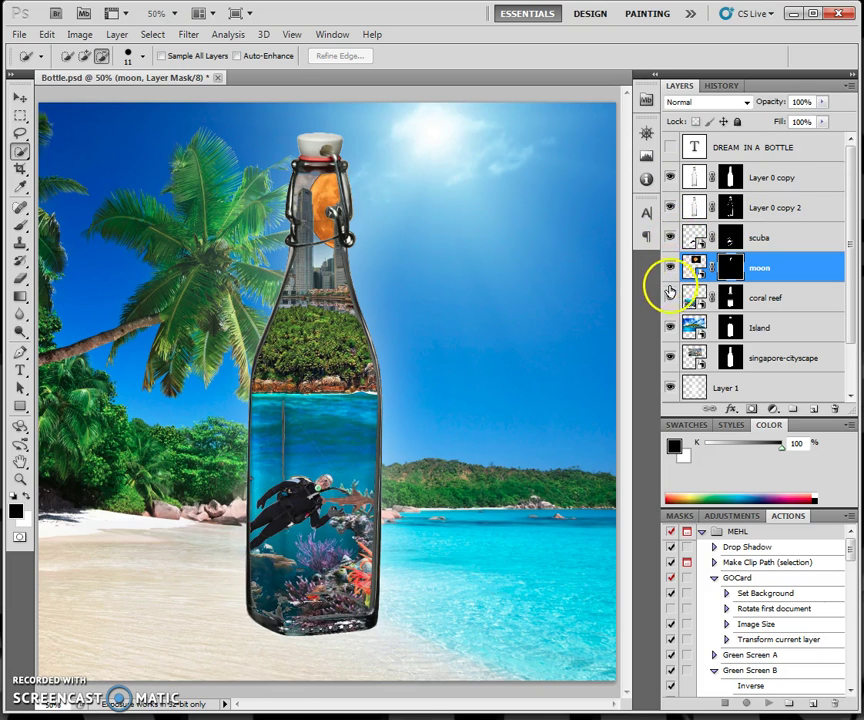
pyautogui.click(670, 298)
pyautogui.click(670, 298)
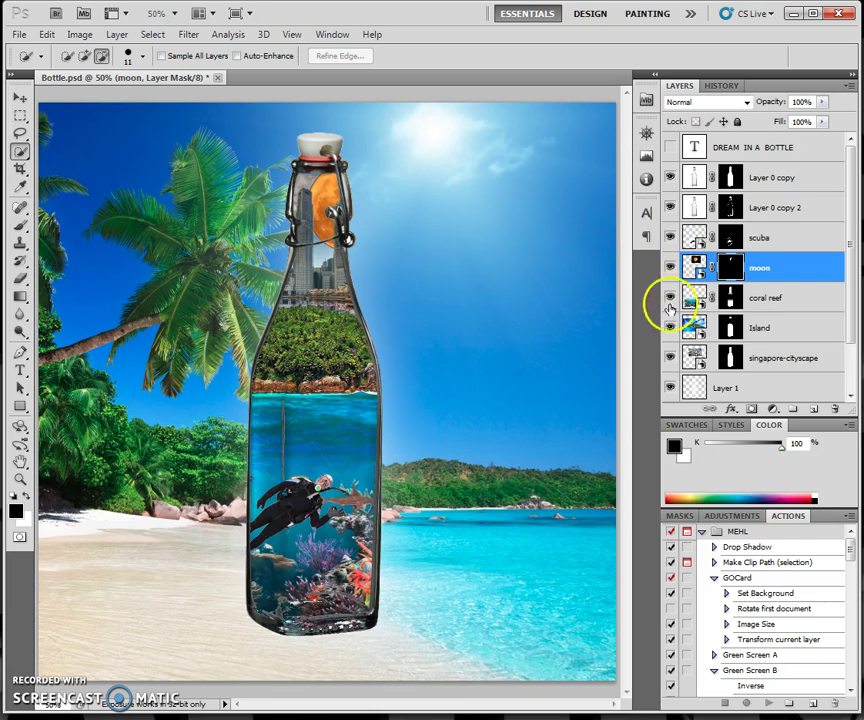
pyautogui.click(669, 330)
pyautogui.click(669, 330)
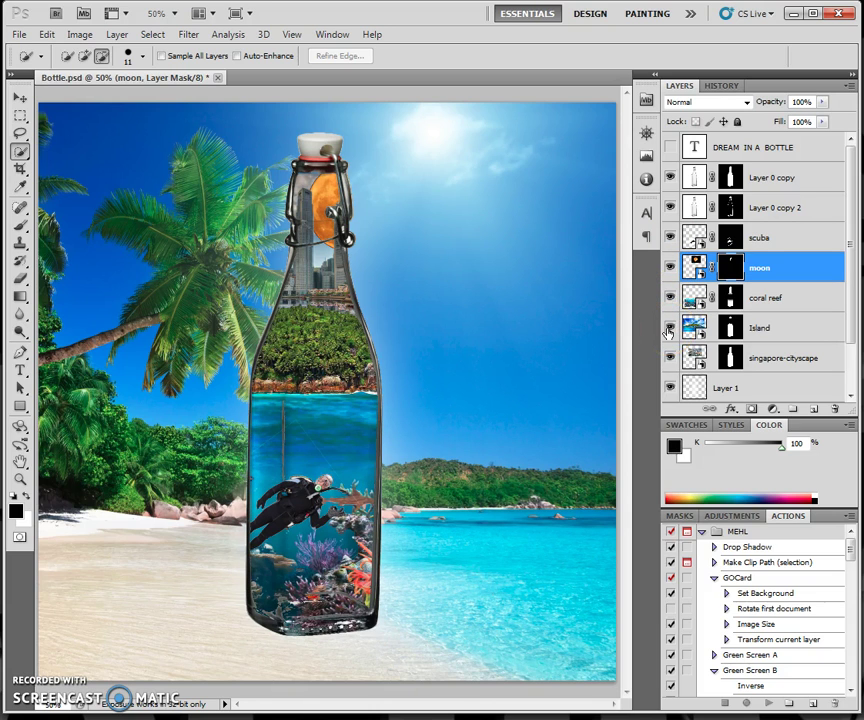
pyautogui.click(670, 359)
pyautogui.click(670, 359)
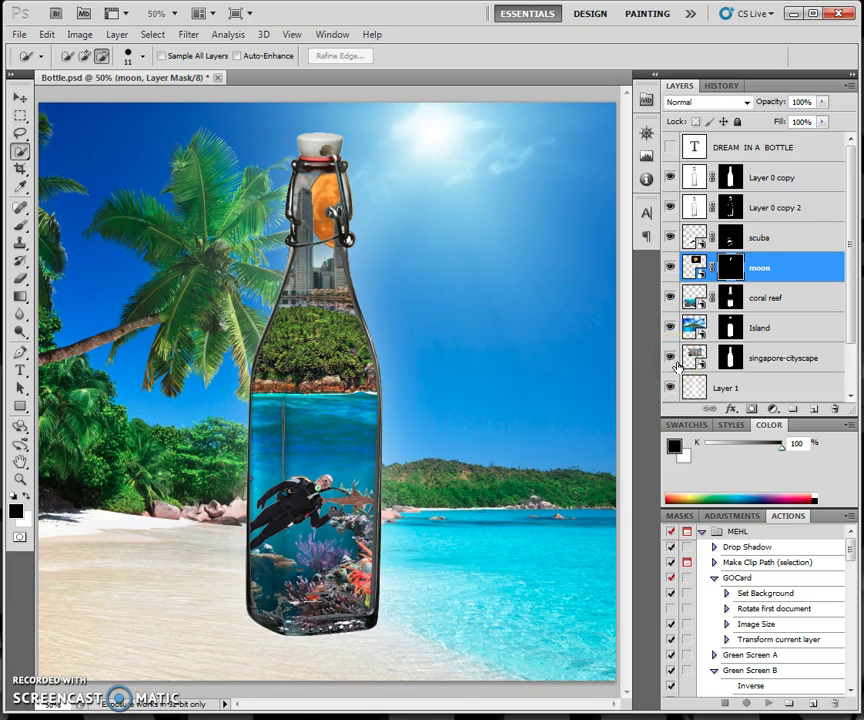